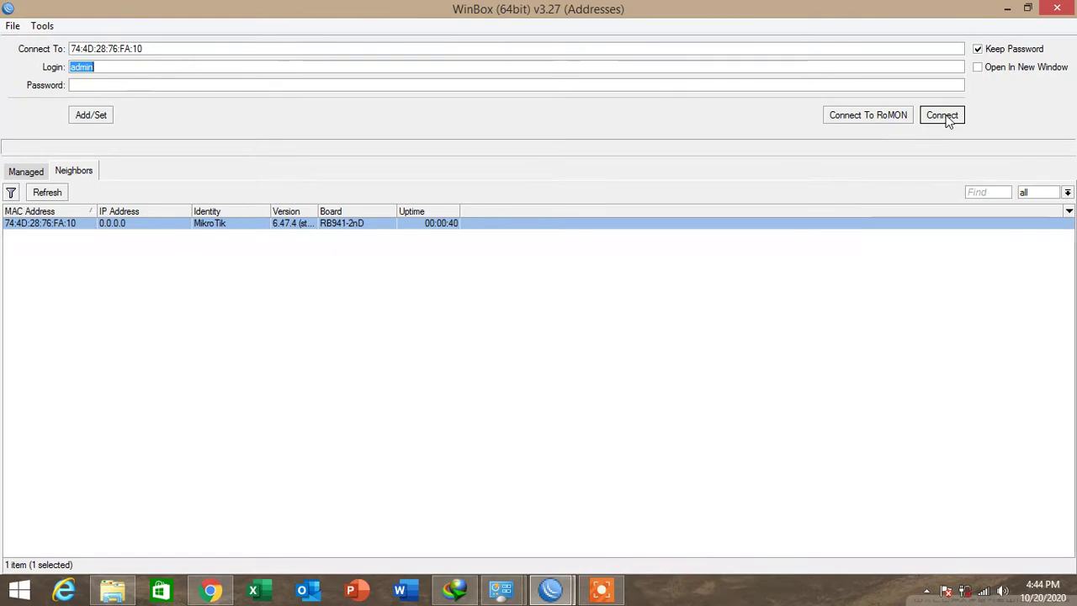
# Log in to the router and close the DHCP Server and Address List windows.
pyautogui.click(946, 118)
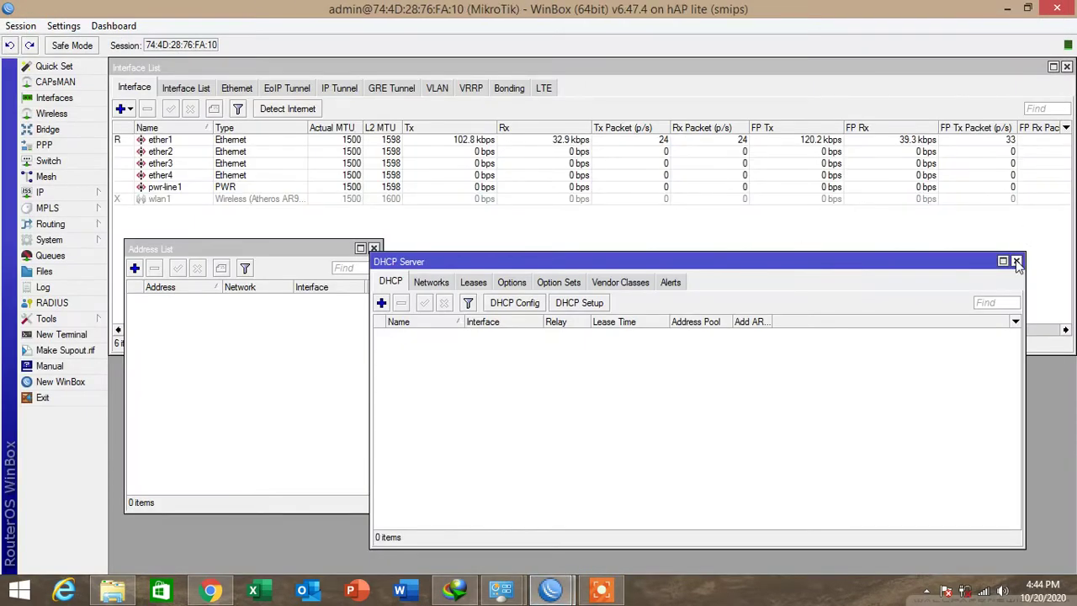
pyautogui.click(1016, 260)
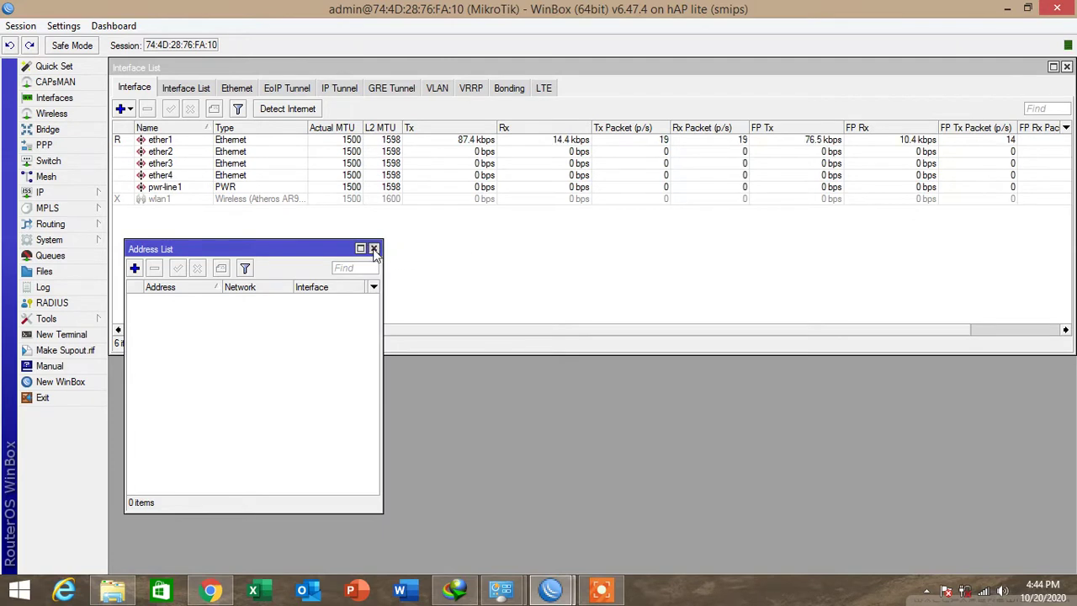
pyautogui.click(373, 248)
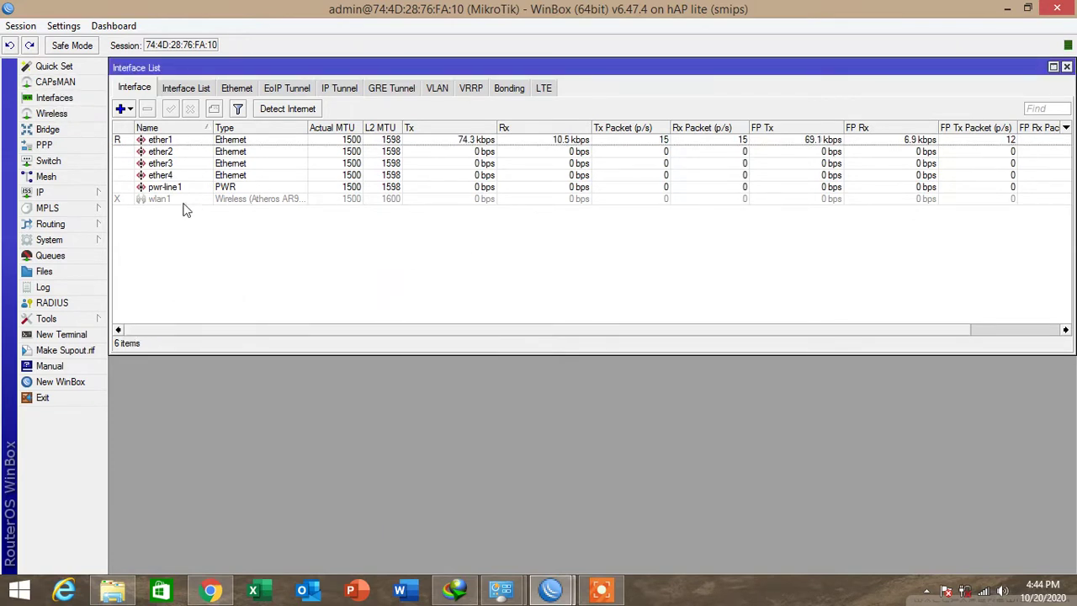
# Enable wlan1, bring up its settings and Security Profiles, and reconnect after the session drops.
pyautogui.click(152, 202)
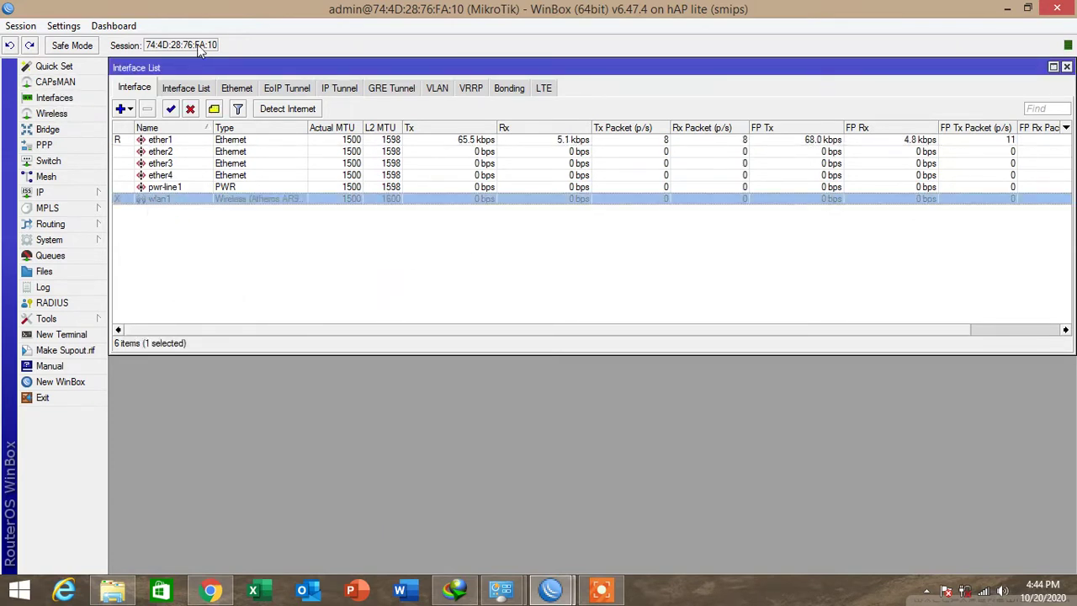
pyautogui.click(171, 110)
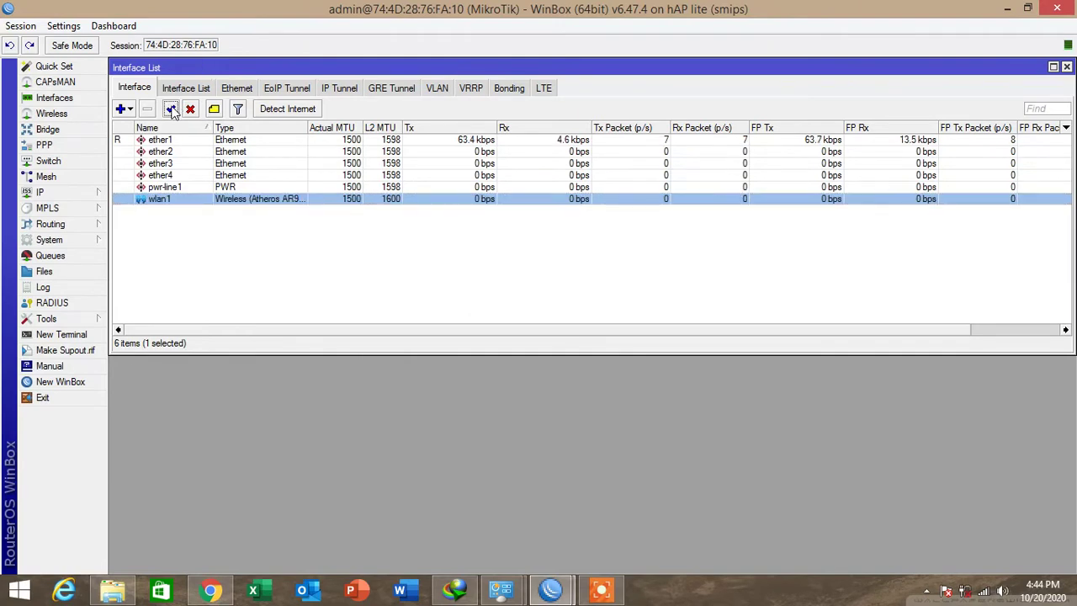
pyautogui.doubleClick(144, 202)
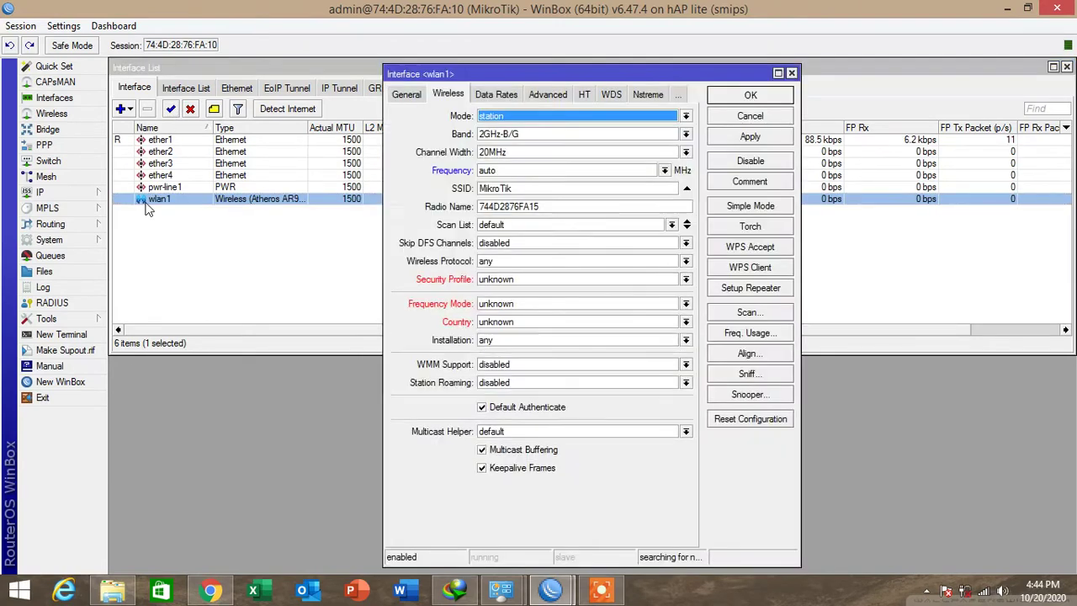
pyautogui.click(66, 115)
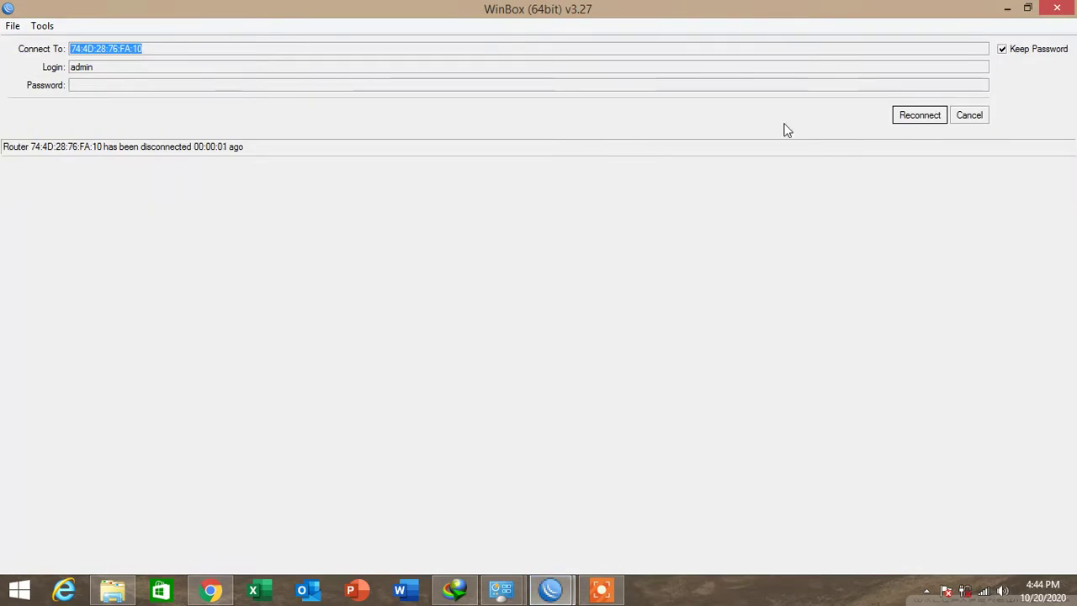
pyautogui.click(968, 117)
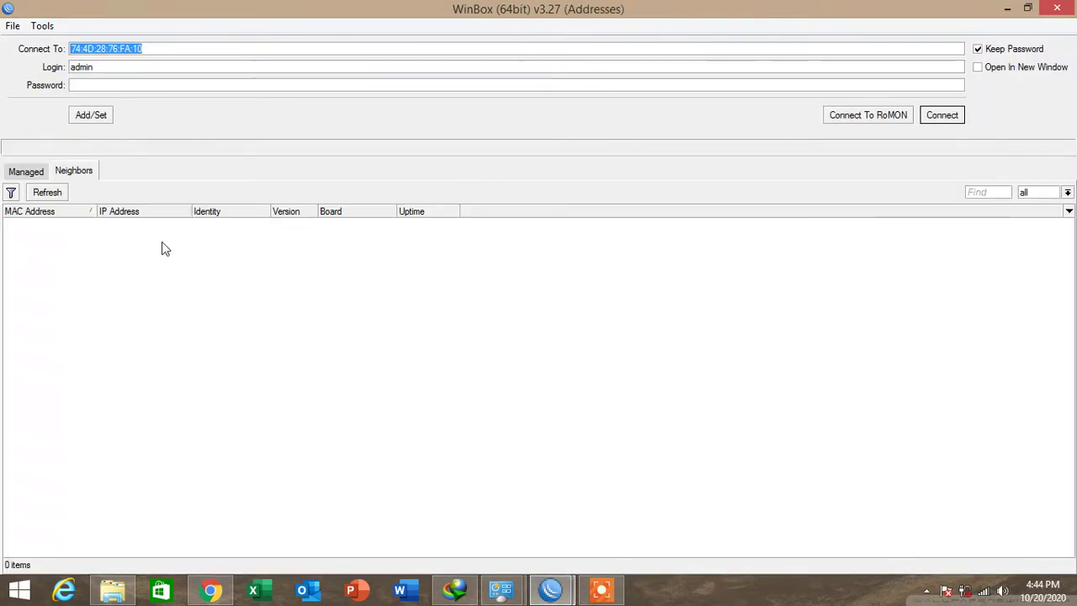
pyautogui.click(956, 115)
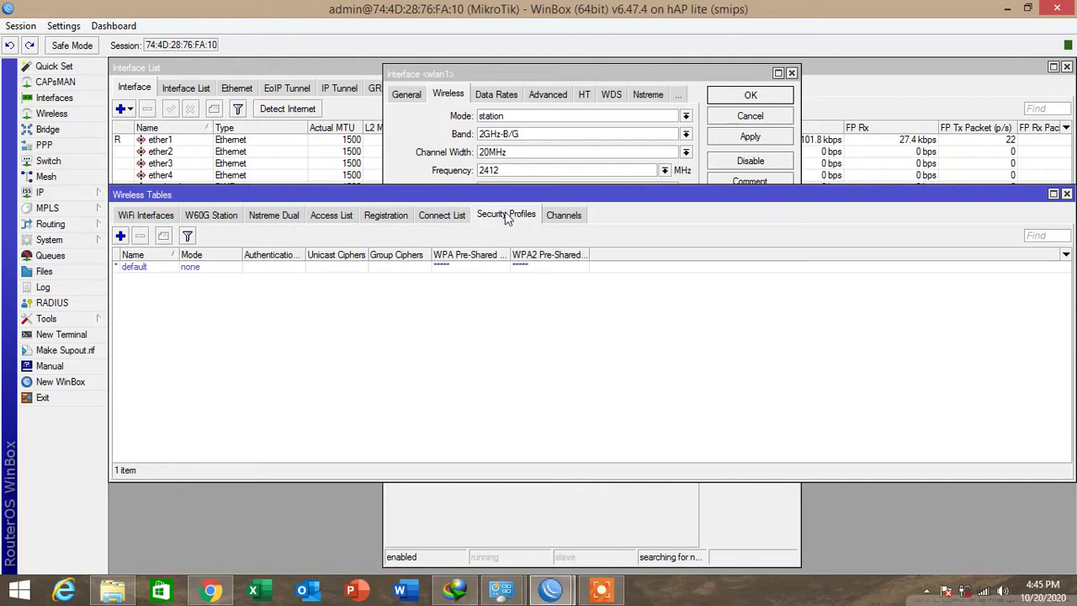
# Create security profile profile1 with dynamic keys, WPA PSK and WPA2 PSK, and the pre-shared key.
pyautogui.click(120, 237)
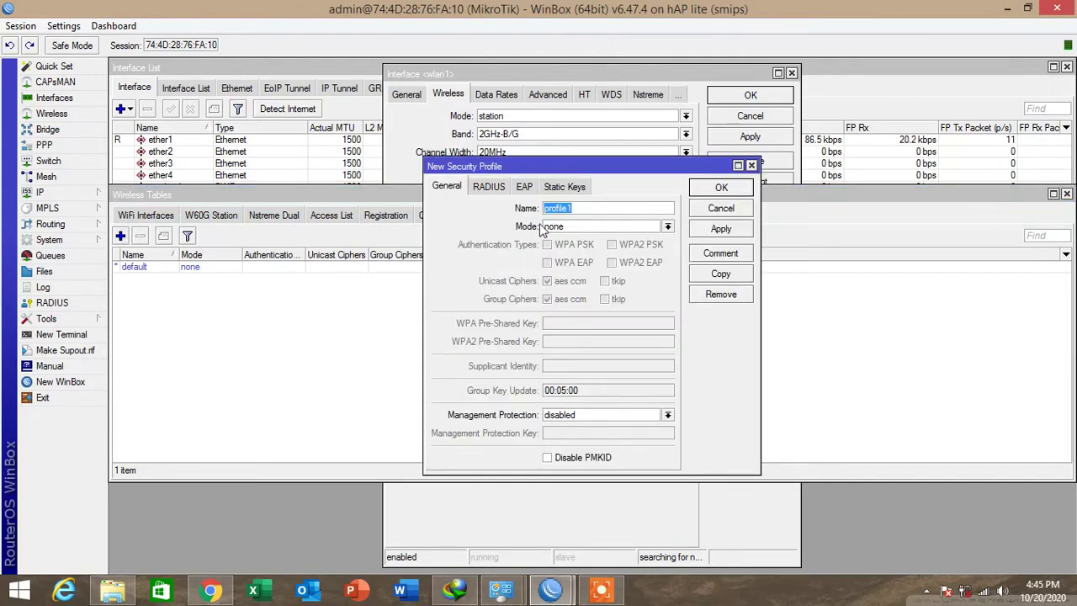
pyautogui.click(571, 228)
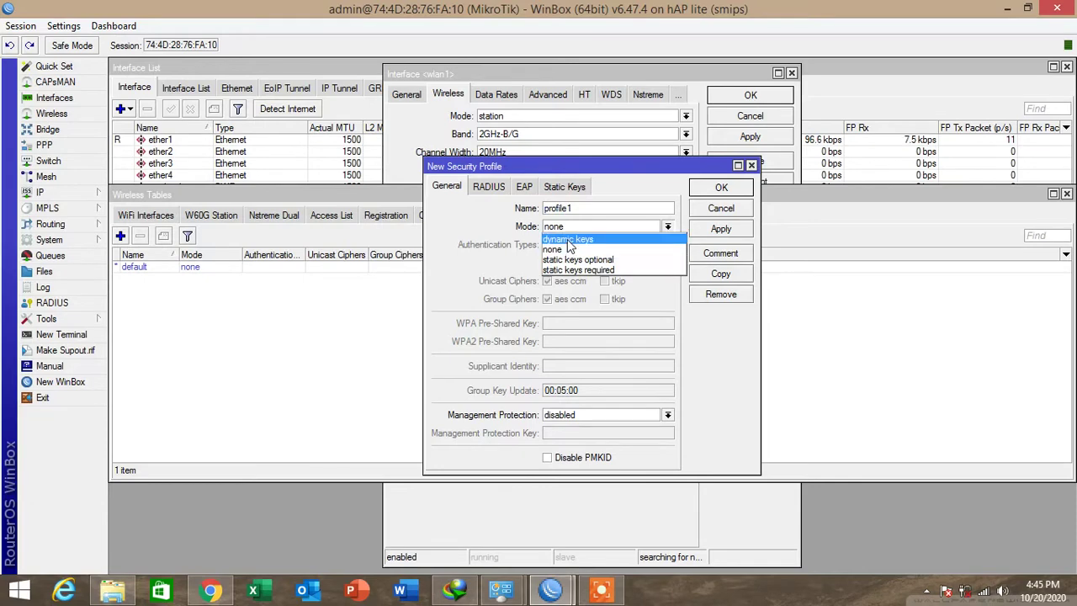
pyautogui.click(569, 242)
pyautogui.click(560, 245)
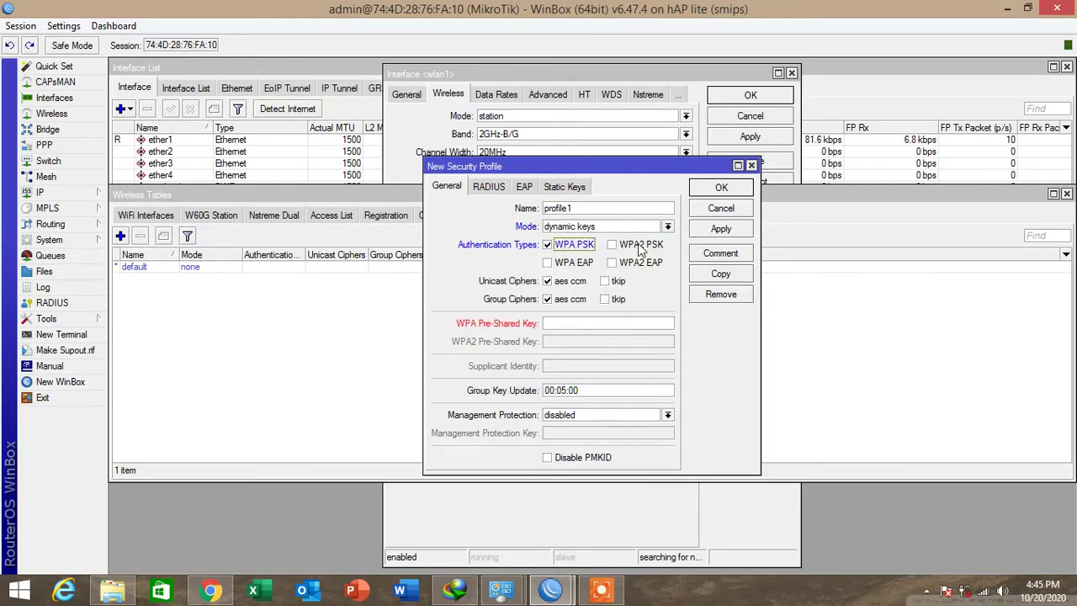
pyautogui.click(641, 245)
pyautogui.click(583, 326)
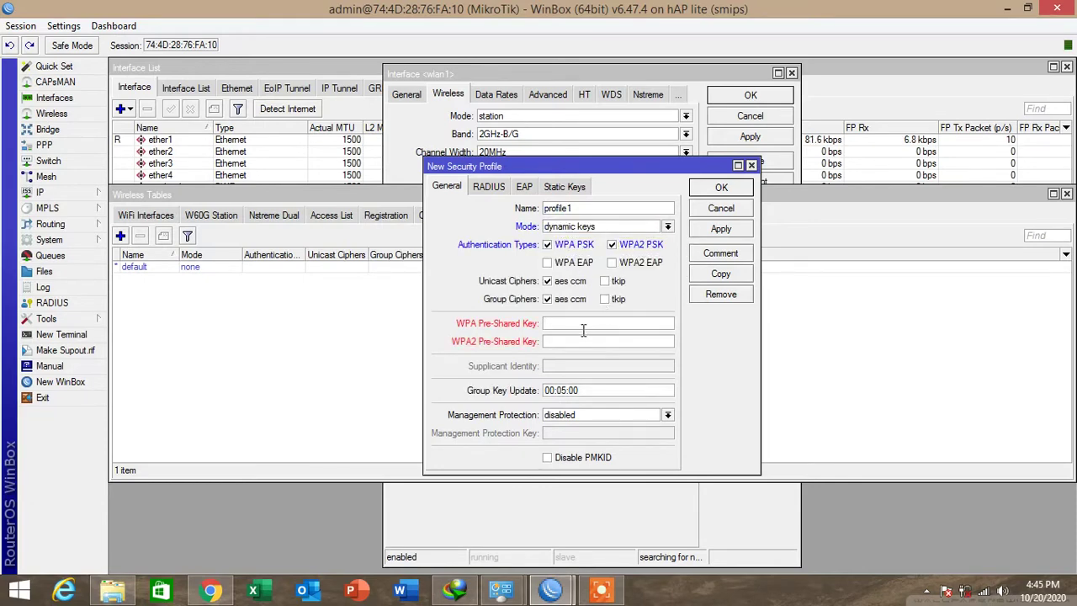
pyautogui.write('1234567812345678')
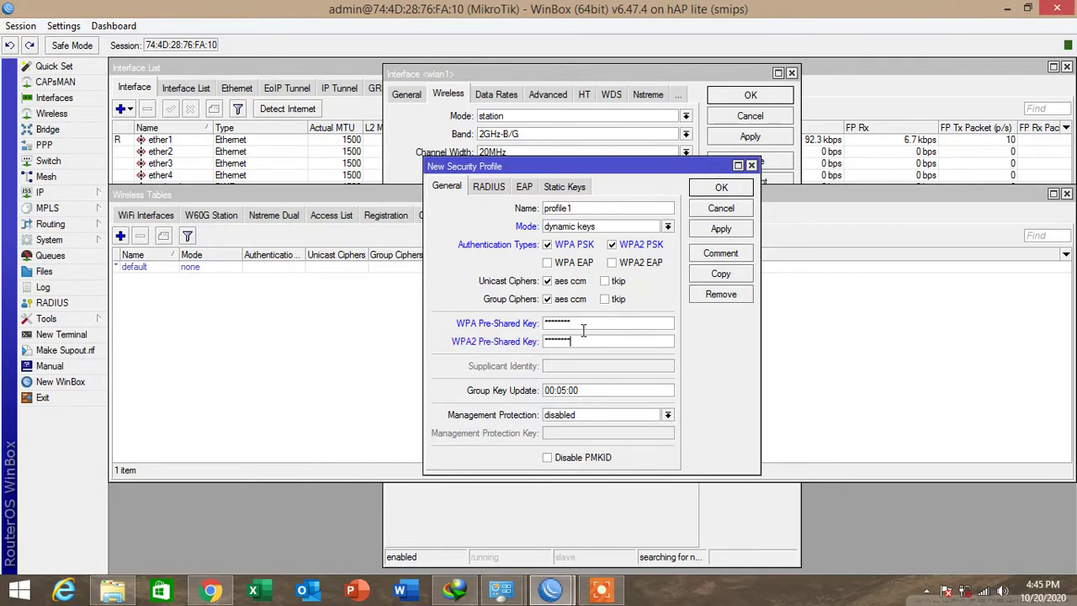
pyautogui.click(737, 228)
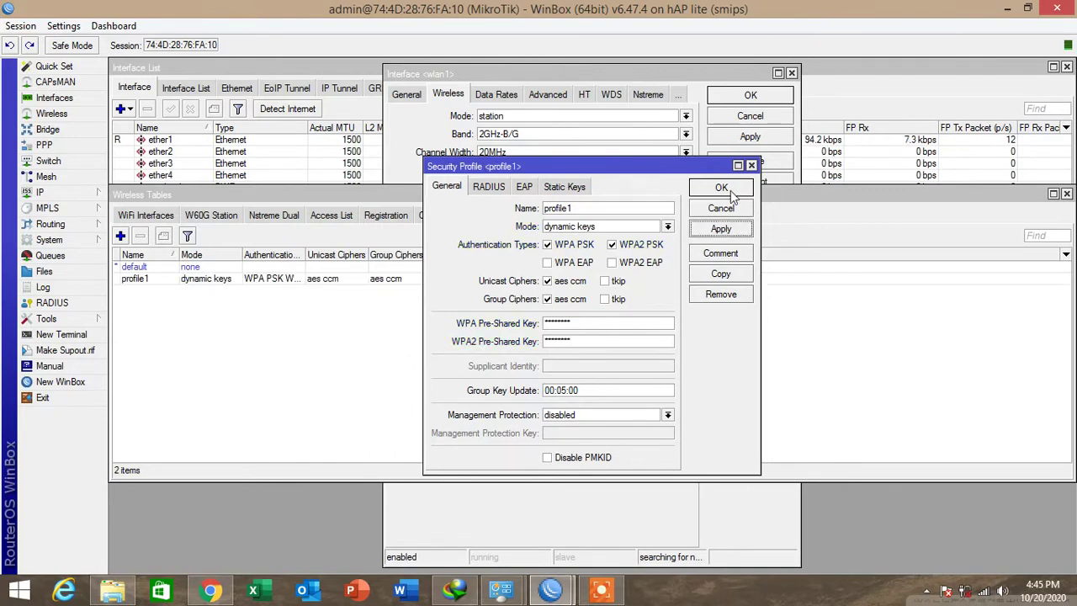
pyautogui.click(728, 191)
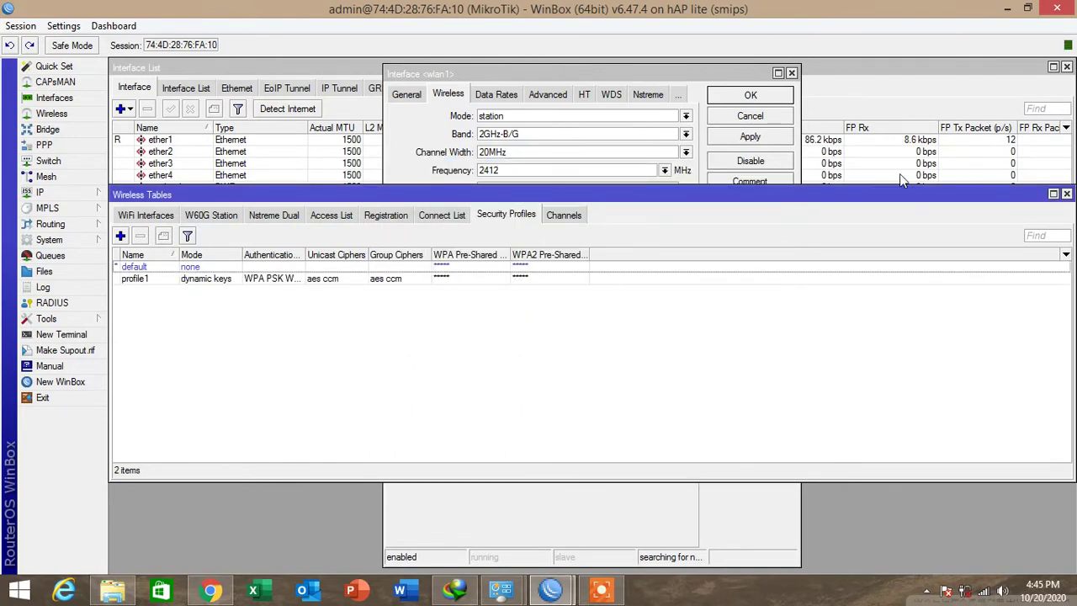
# Keep wlan1 in station mode and assign it security profile profile1.
pyautogui.click(1065, 194)
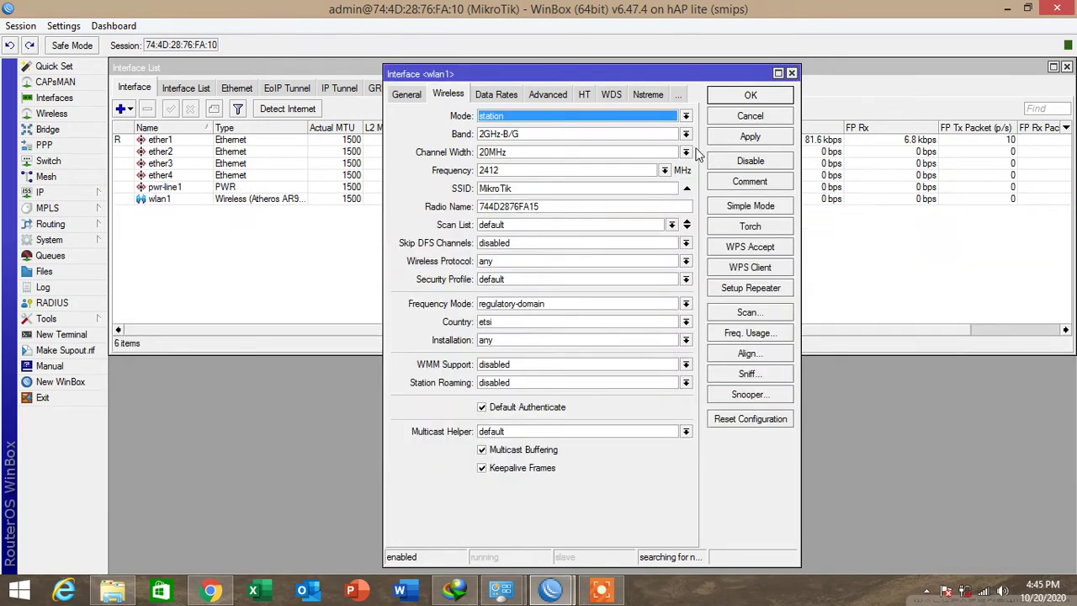
pyautogui.click(495, 120)
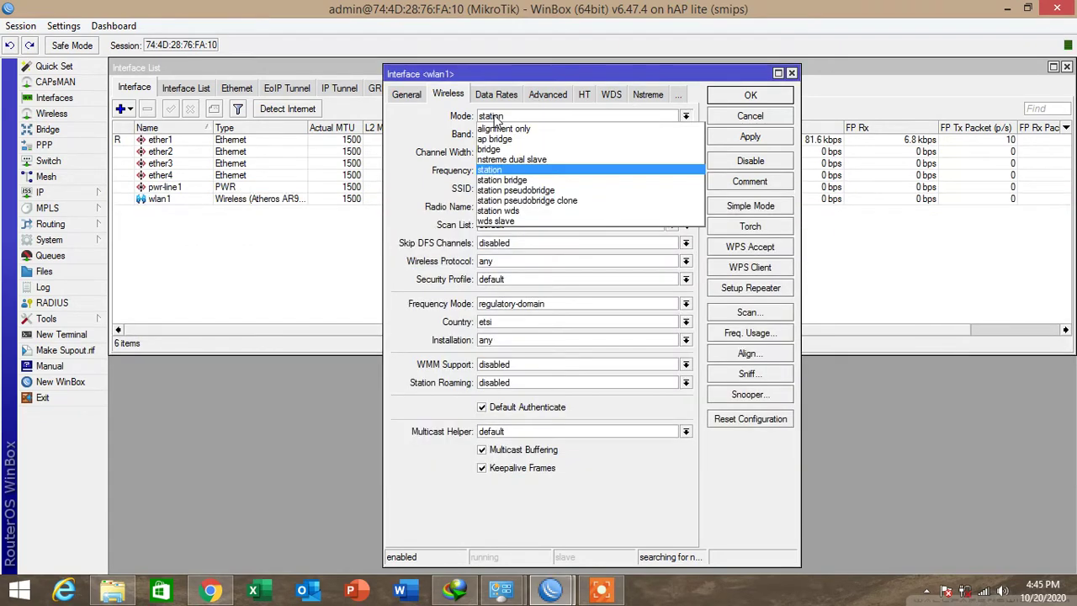
pyautogui.click(505, 166)
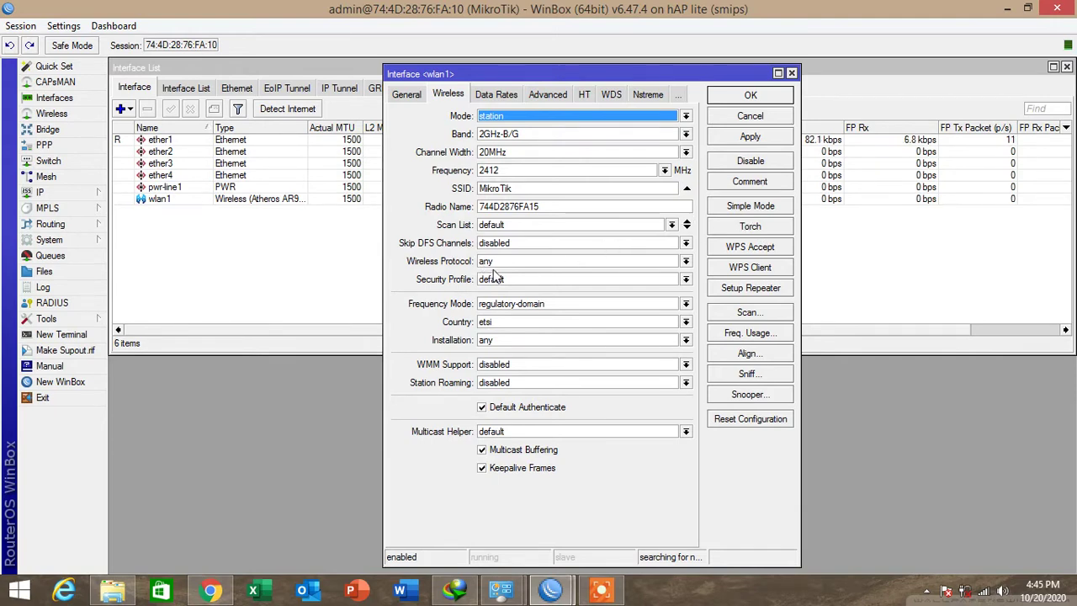
pyautogui.click(500, 278)
pyautogui.click(501, 298)
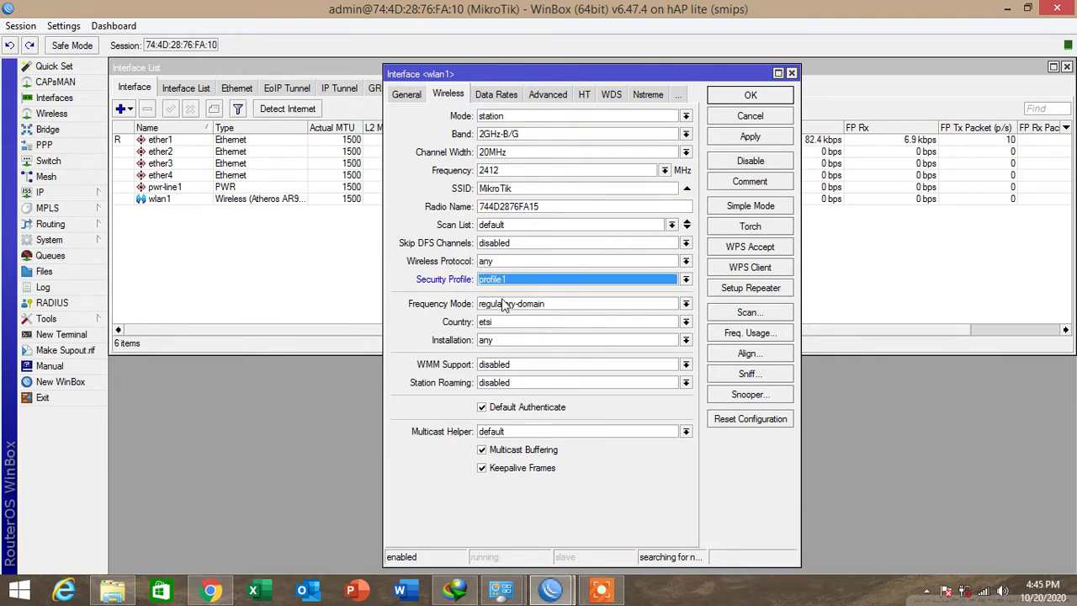
# Scan for networks, connect wlan1 to the Best network, and apply the settings.
pyautogui.click(748, 312)
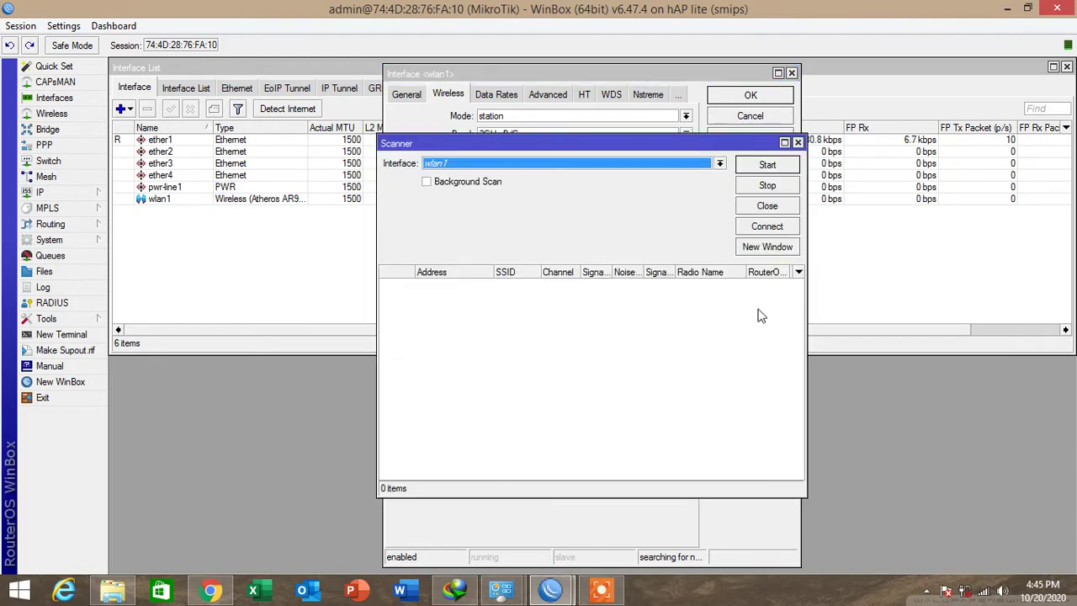
pyautogui.click(767, 164)
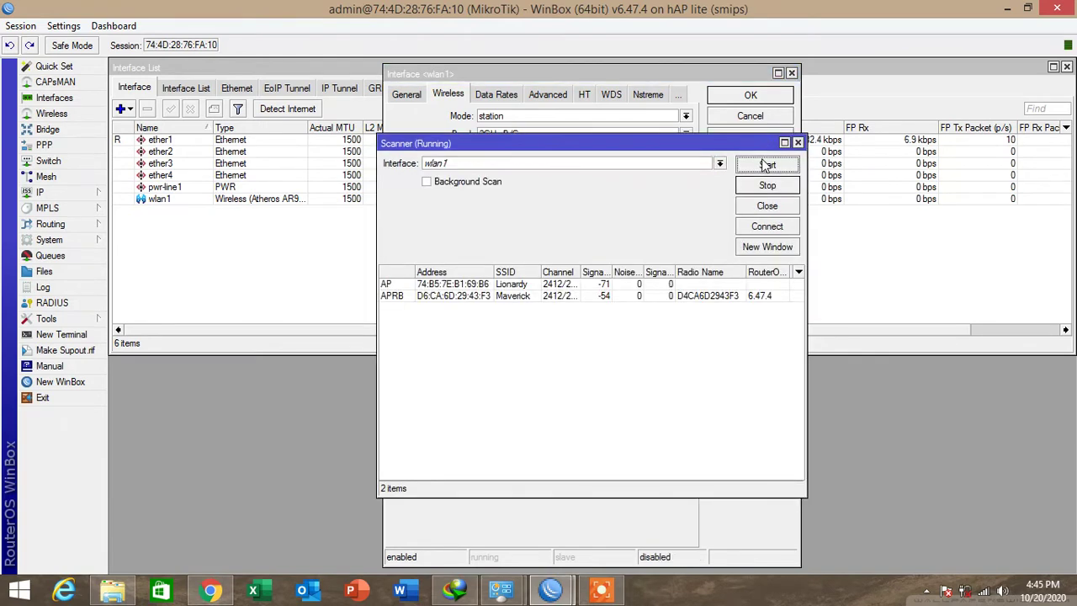
pyautogui.click(516, 309)
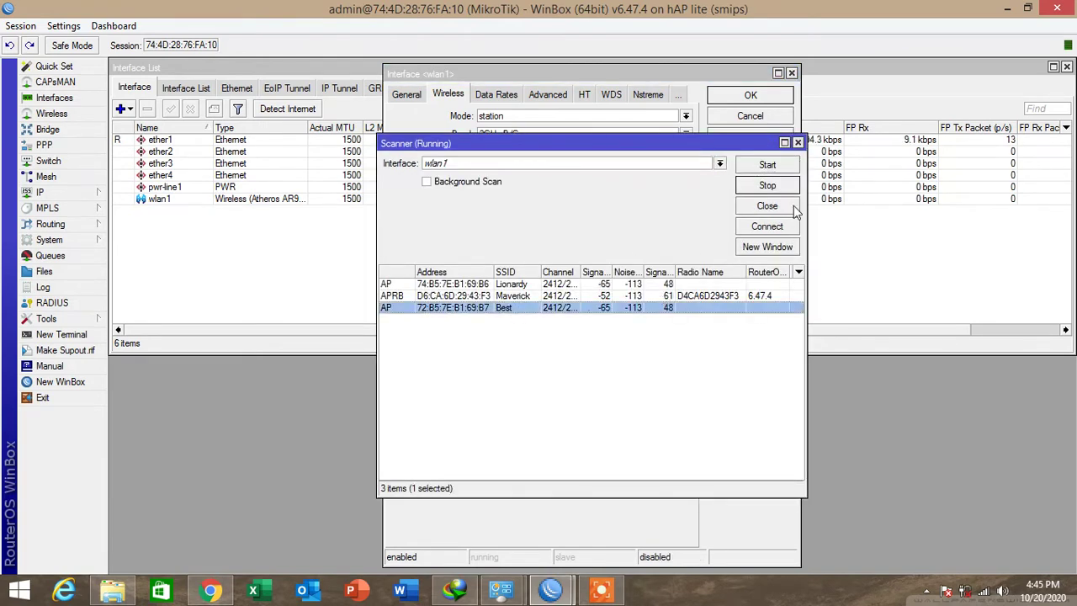
pyautogui.click(767, 227)
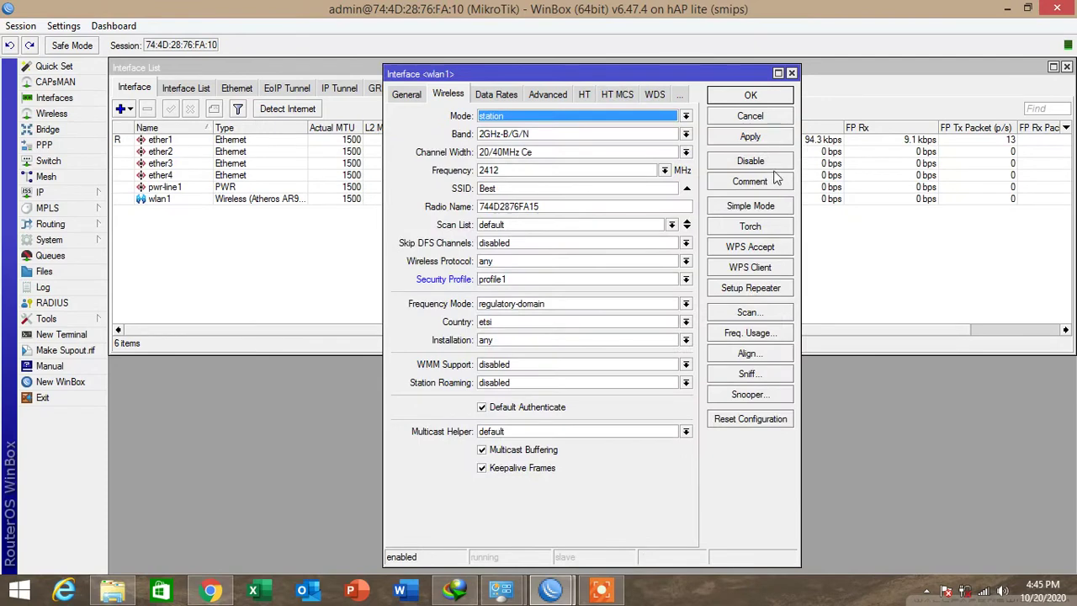
pyautogui.click(750, 136)
pyautogui.click(750, 96)
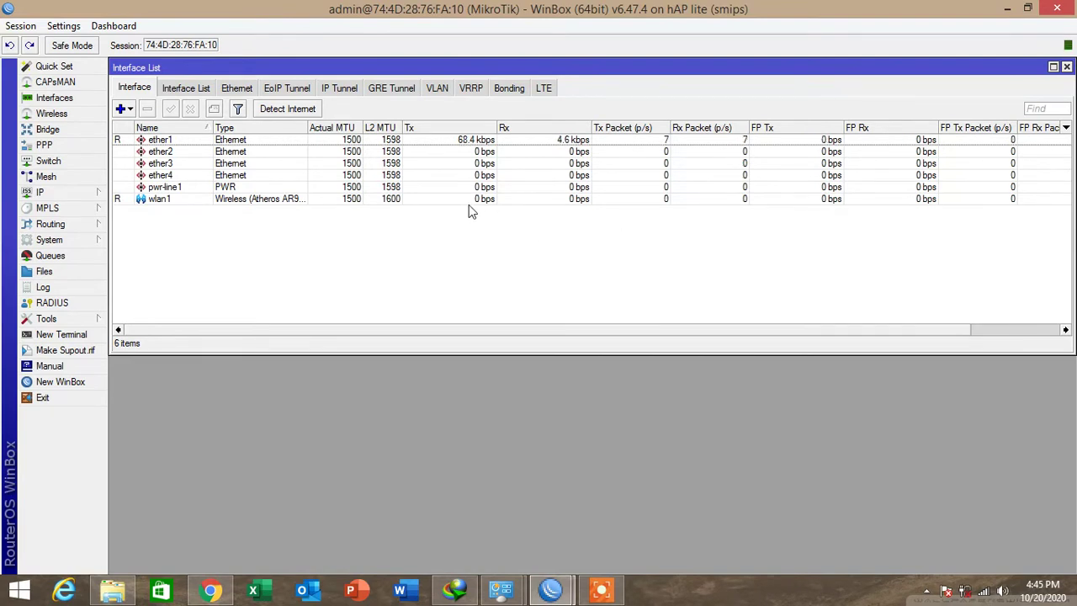
# Add a DHCP client on interface wlan1 and enable it.
pyautogui.click(57, 177)
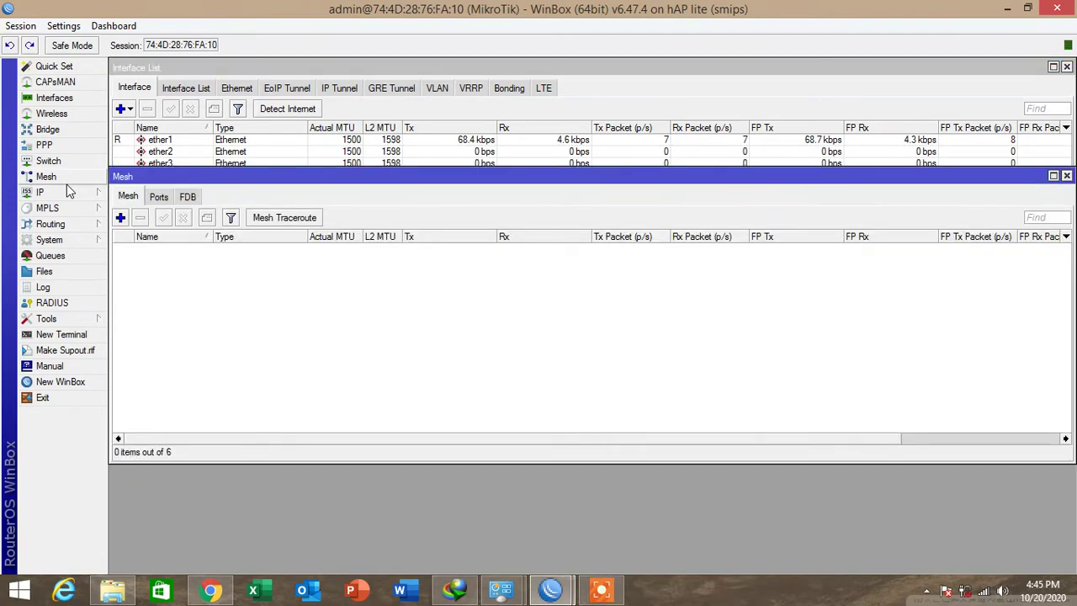
pyautogui.click(1066, 176)
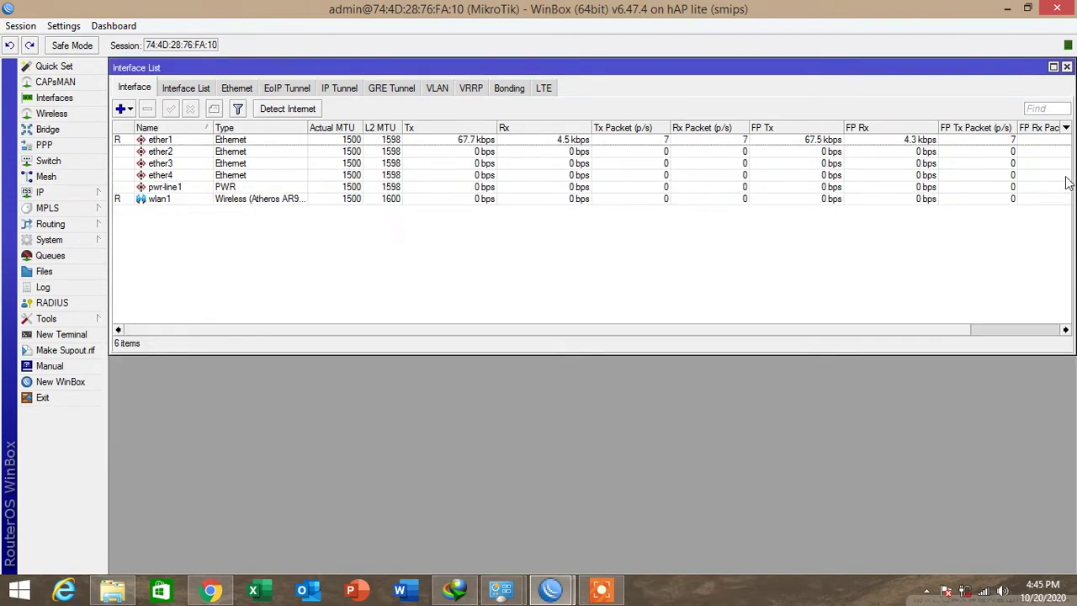
pyautogui.click(42, 192)
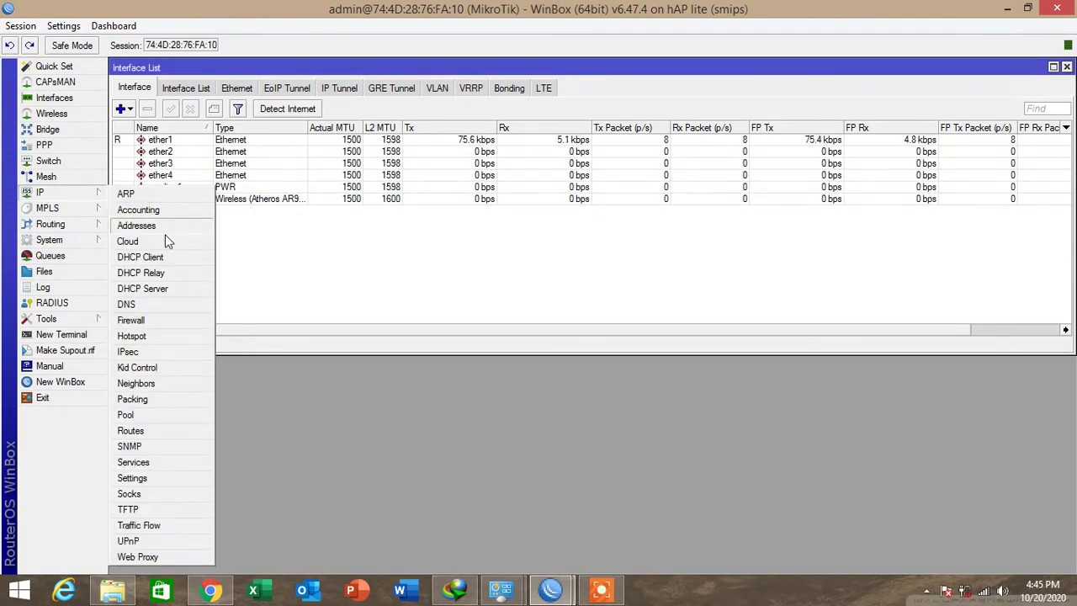
pyautogui.click(151, 258)
pyautogui.click(418, 218)
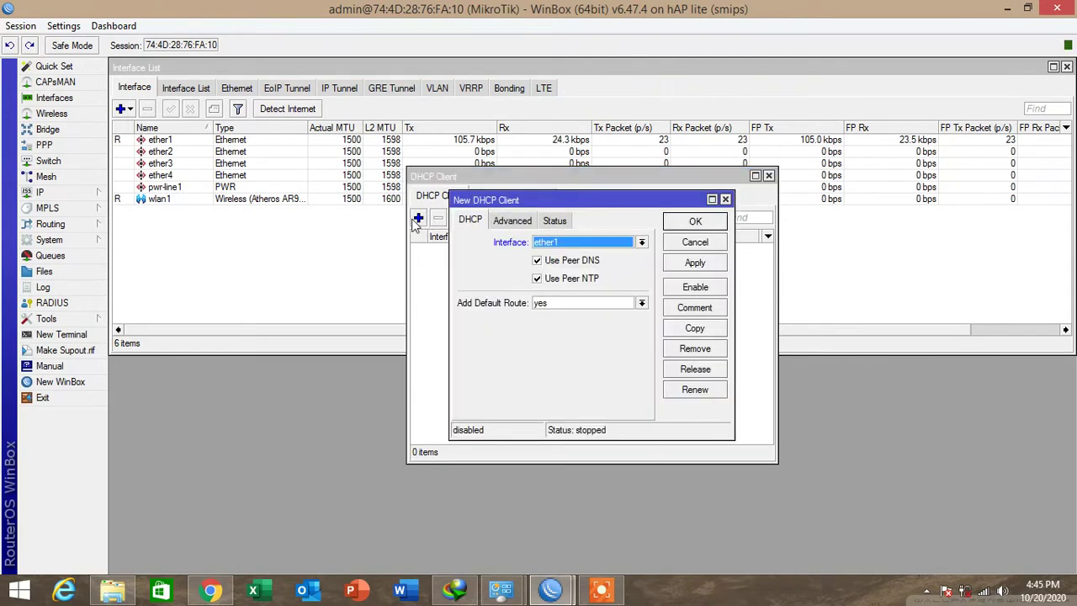
pyautogui.click(638, 243)
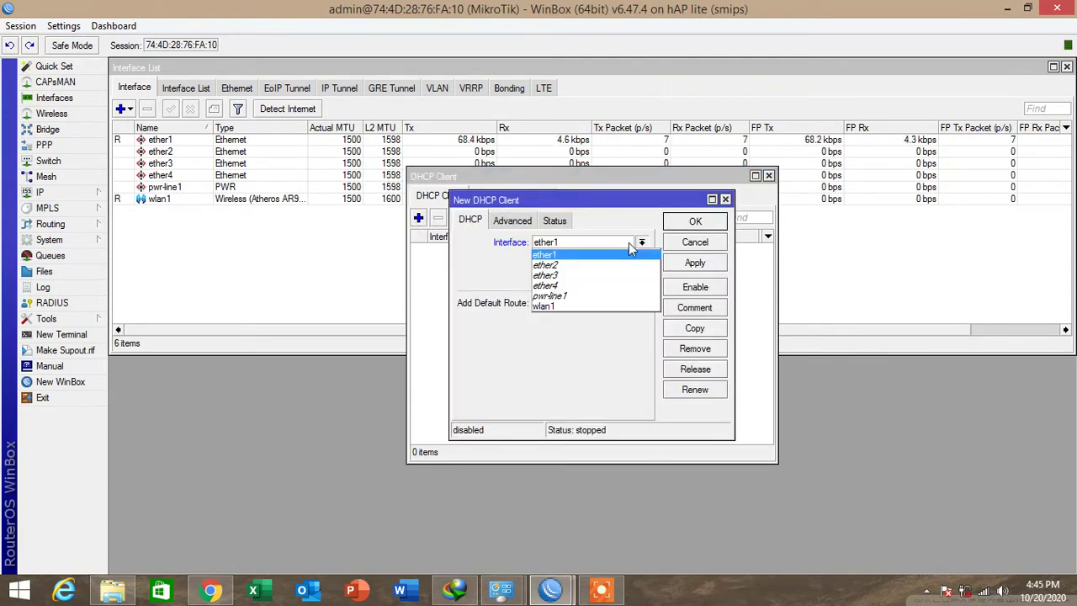
pyautogui.click(567, 306)
pyautogui.click(706, 264)
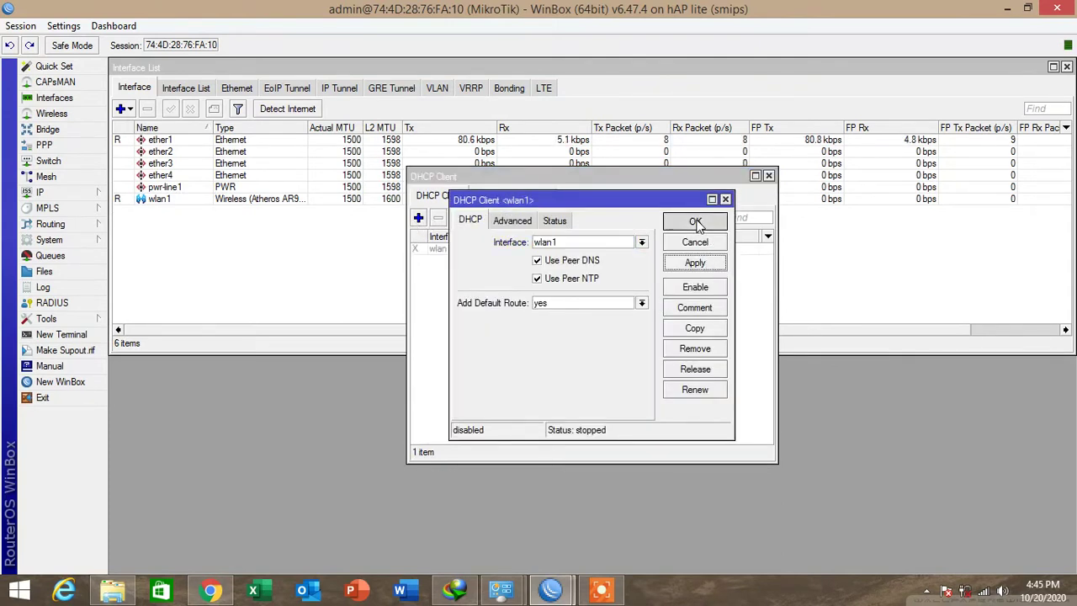
pyautogui.click(695, 221)
pyautogui.click(493, 251)
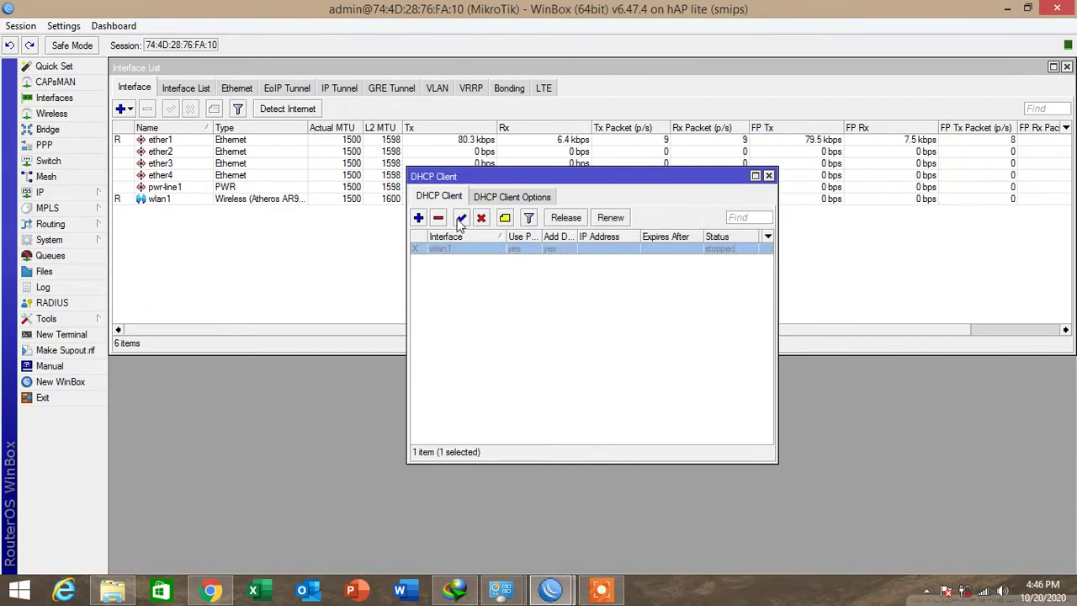
pyautogui.click(461, 218)
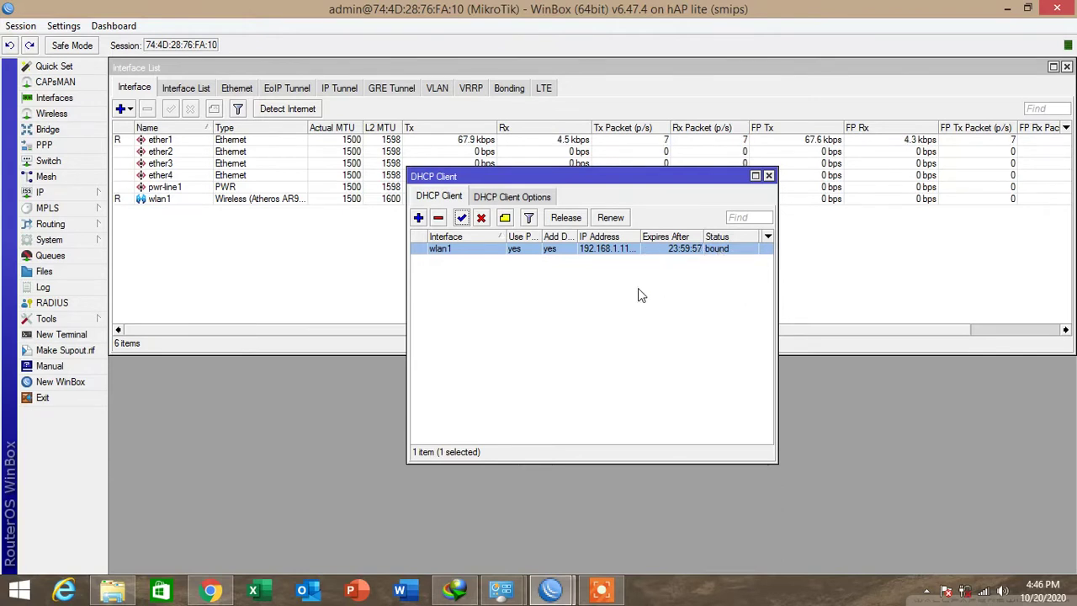
# Ping 8.8.8.8 from a router terminal, then close the Terminal and DHCP Client windows.
pyautogui.click(63, 334)
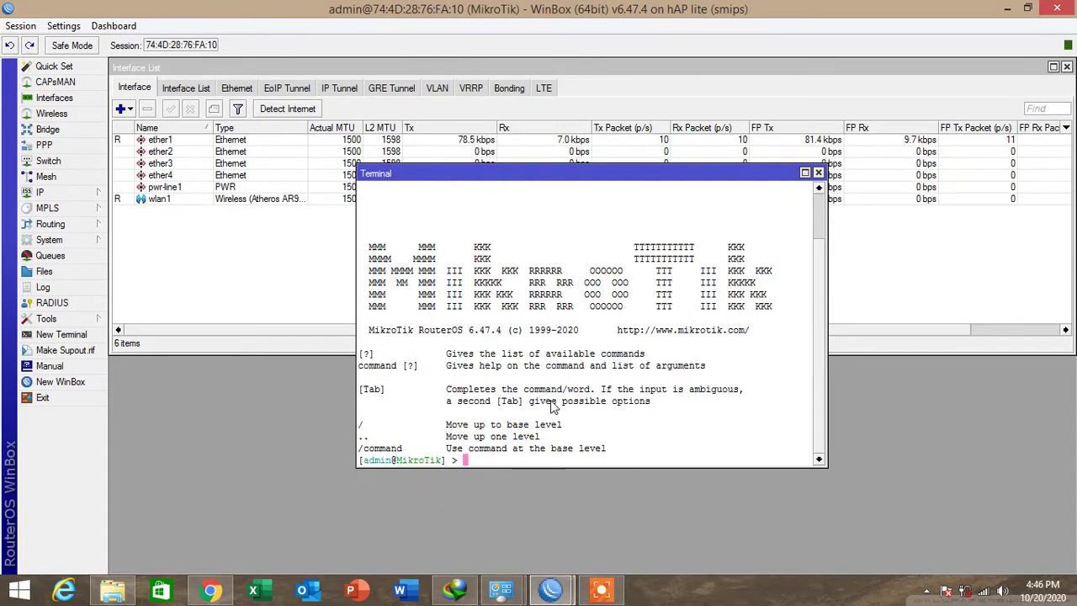
pyautogui.write('ping ')
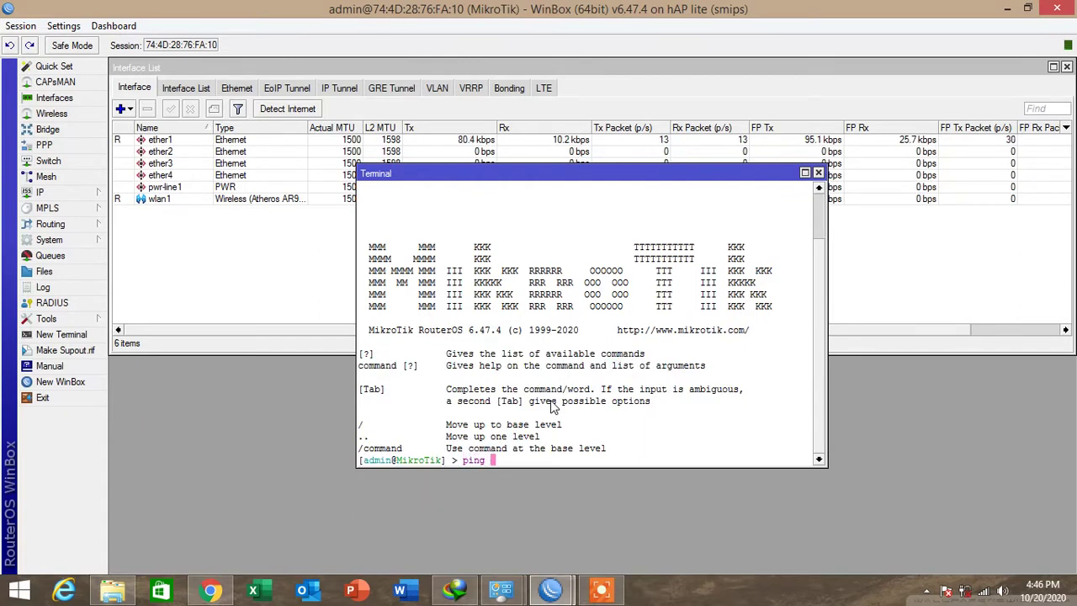
pyautogui.write('8.8.8.8')
pyautogui.press('Return')
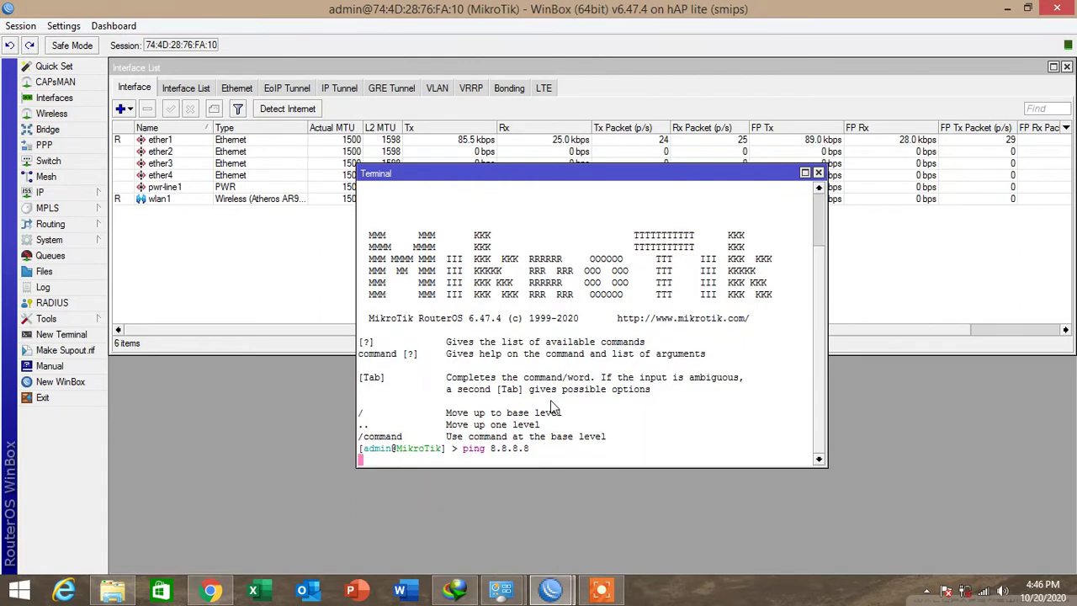
pyautogui.click(818, 173)
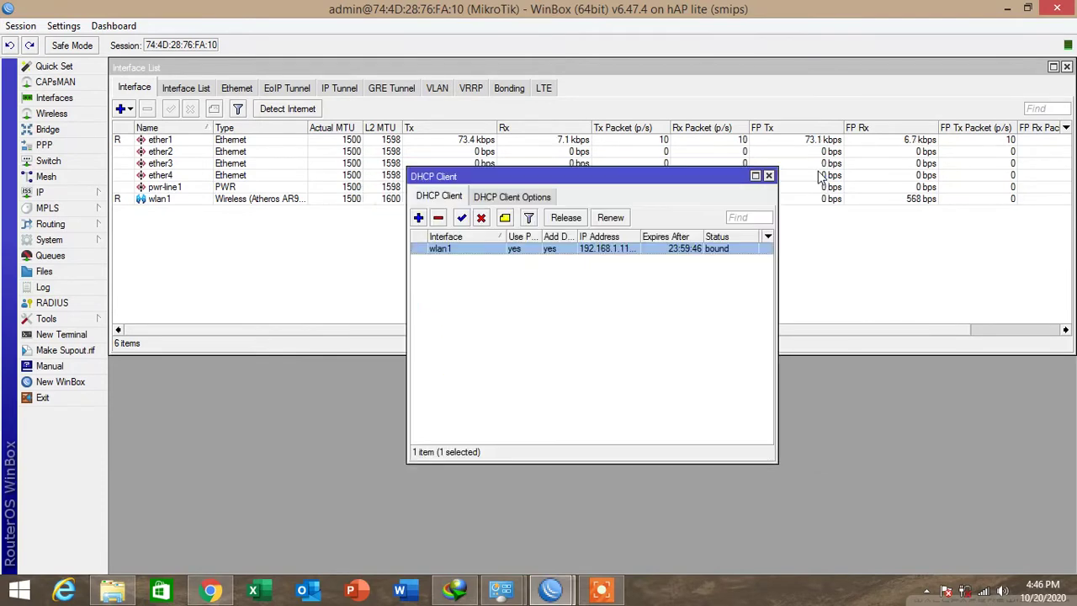
pyautogui.click(768, 175)
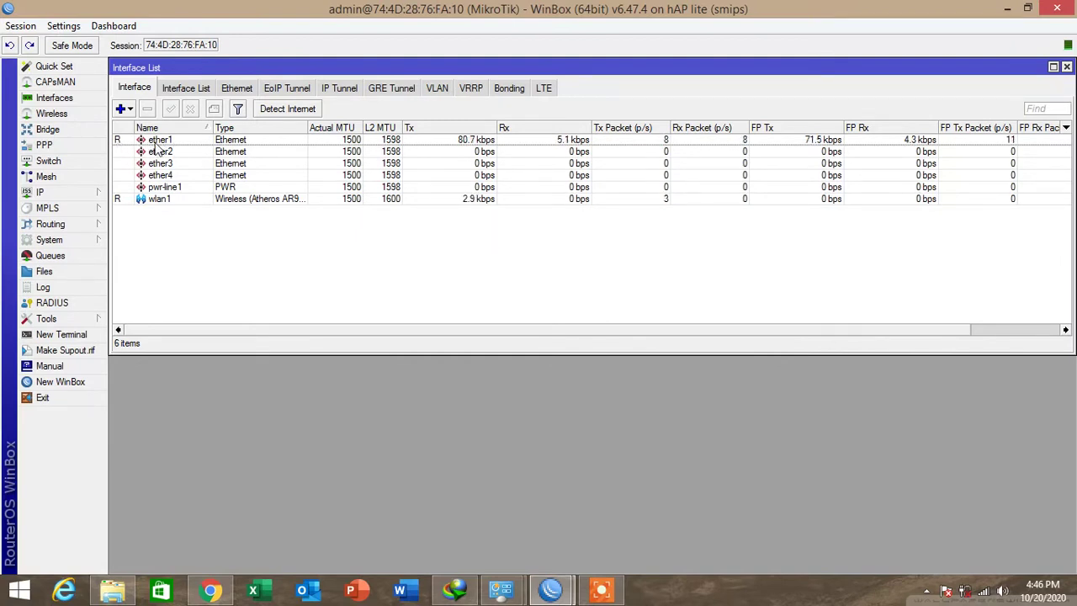
# Add the static address 192.168.5.1/24 on interface ether1.
pyautogui.click(74, 190)
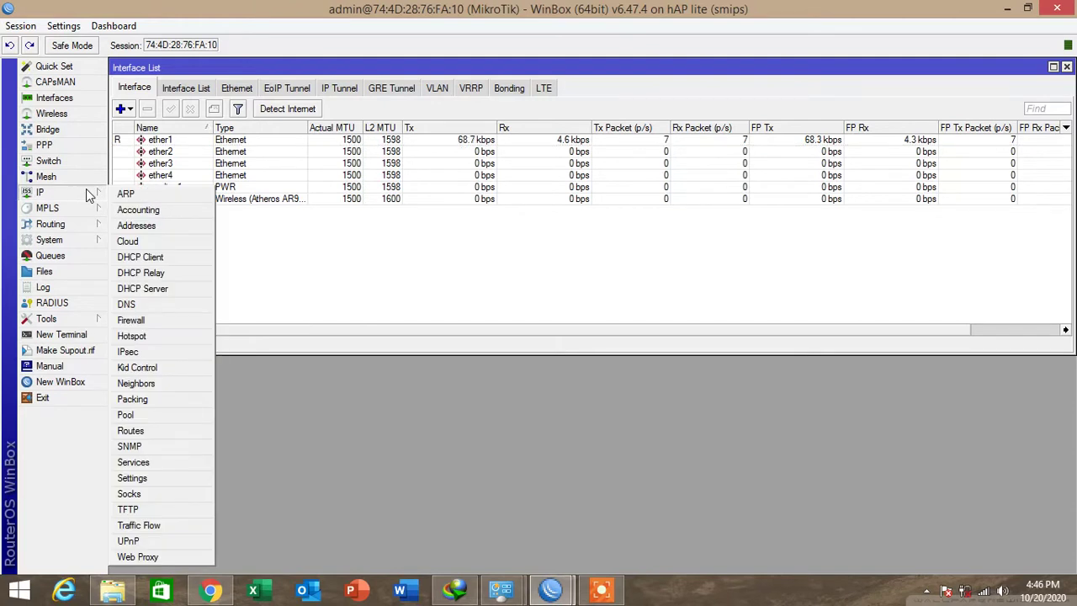
pyautogui.click(170, 230)
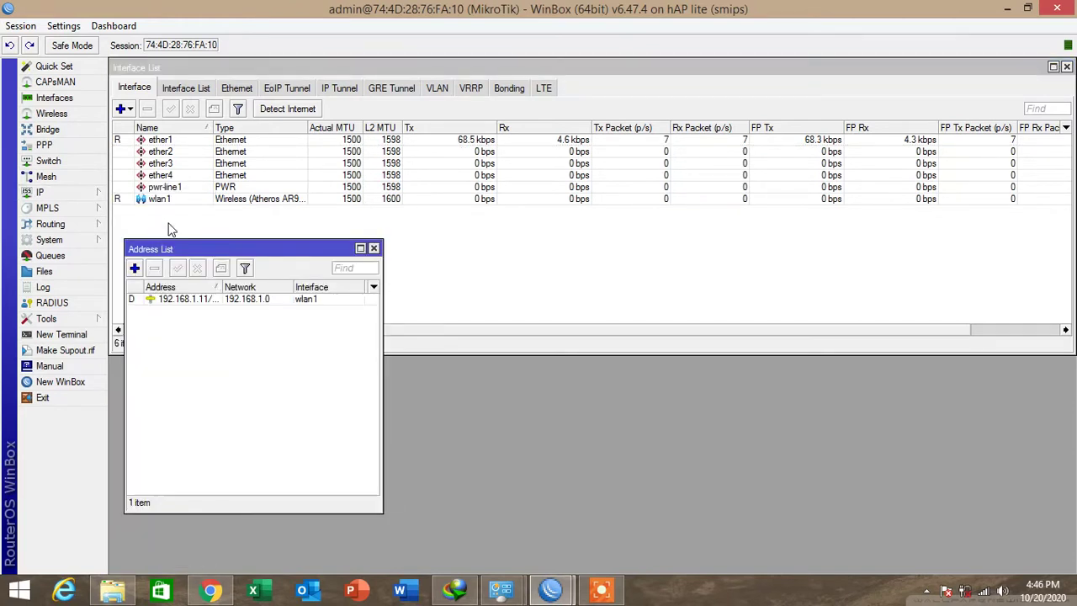
pyautogui.click(136, 268)
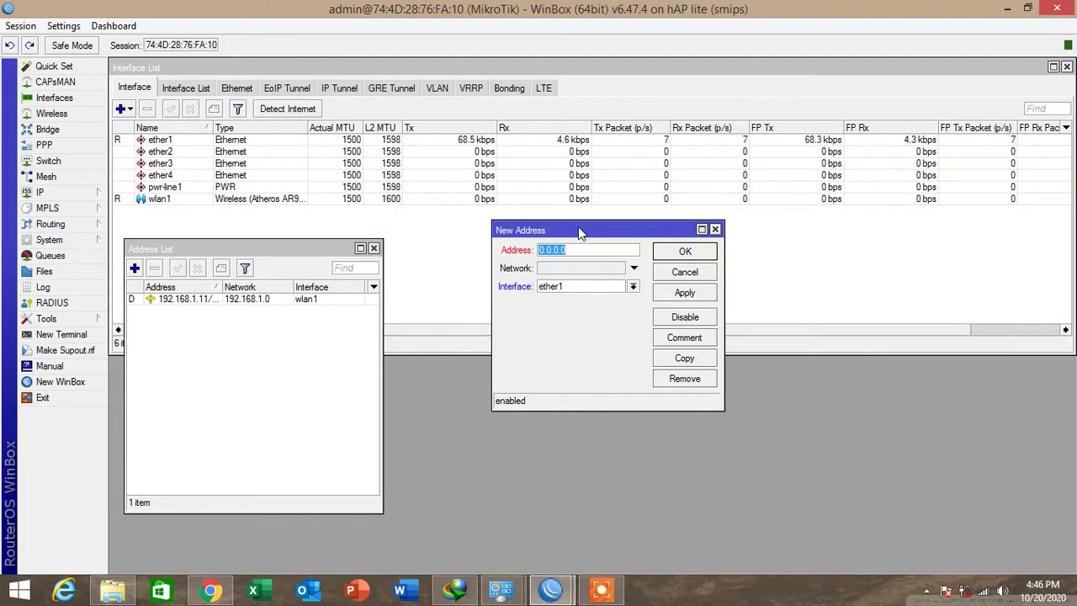
pyautogui.write('192.168.5.1/24')
pyautogui.click(675, 294)
pyautogui.click(679, 252)
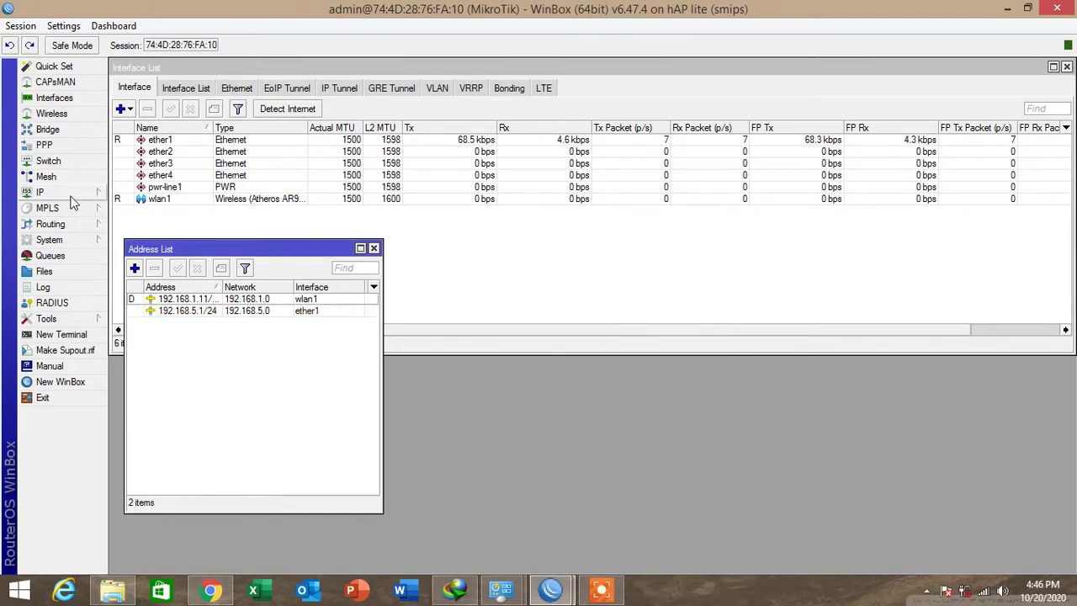
pyautogui.click(74, 193)
# Run DHCP Setup on ether1 with default pool dhcp_pool0 and a 00:10:00 lease time.
pyautogui.click(143, 288)
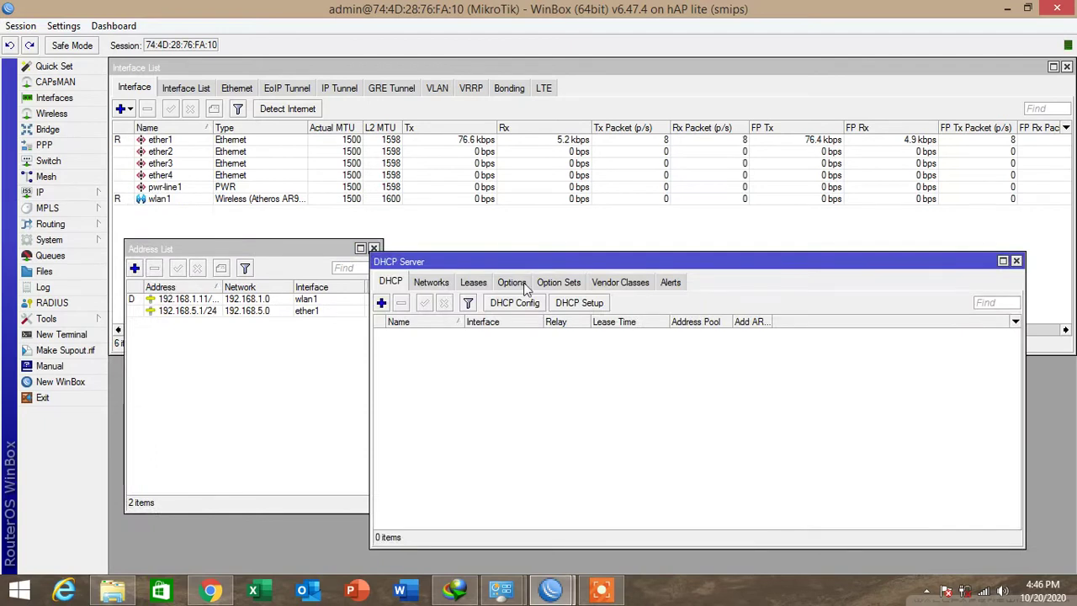
pyautogui.click(578, 305)
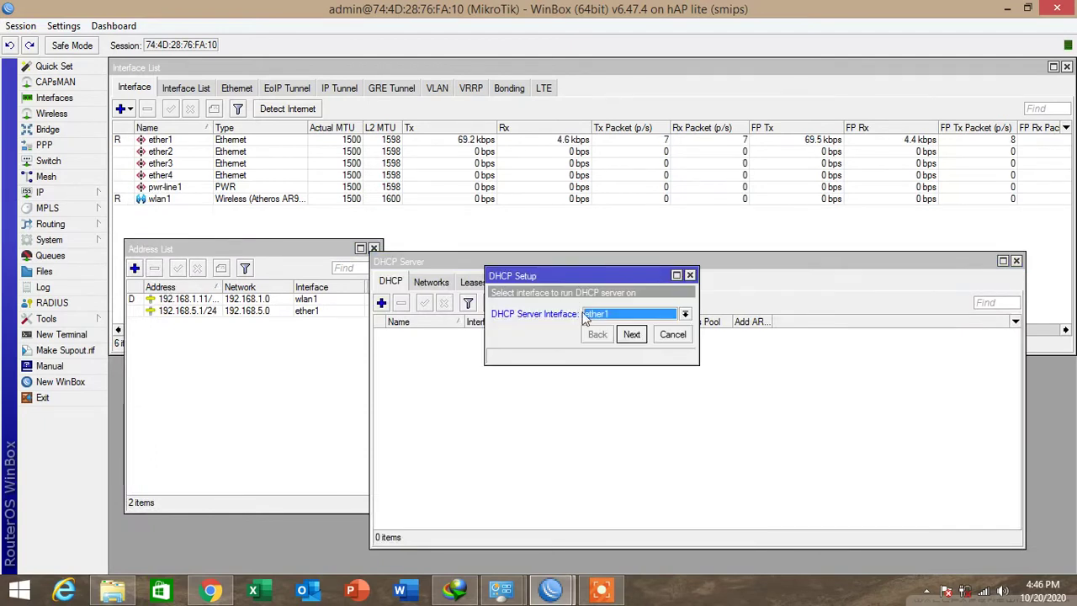
pyautogui.click(599, 316)
pyautogui.click(606, 328)
pyautogui.click(632, 334)
pyautogui.click(632, 334)
pyautogui.click(632, 334)
pyautogui.click(631, 334)
pyautogui.click(631, 334)
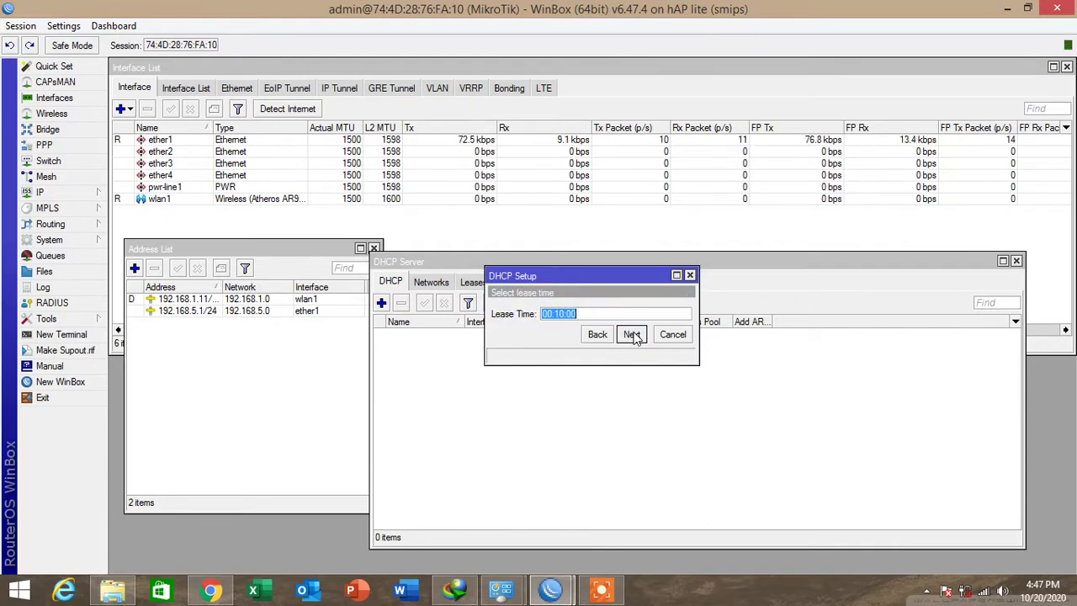
pyautogui.click(632, 334)
pyautogui.click(593, 311)
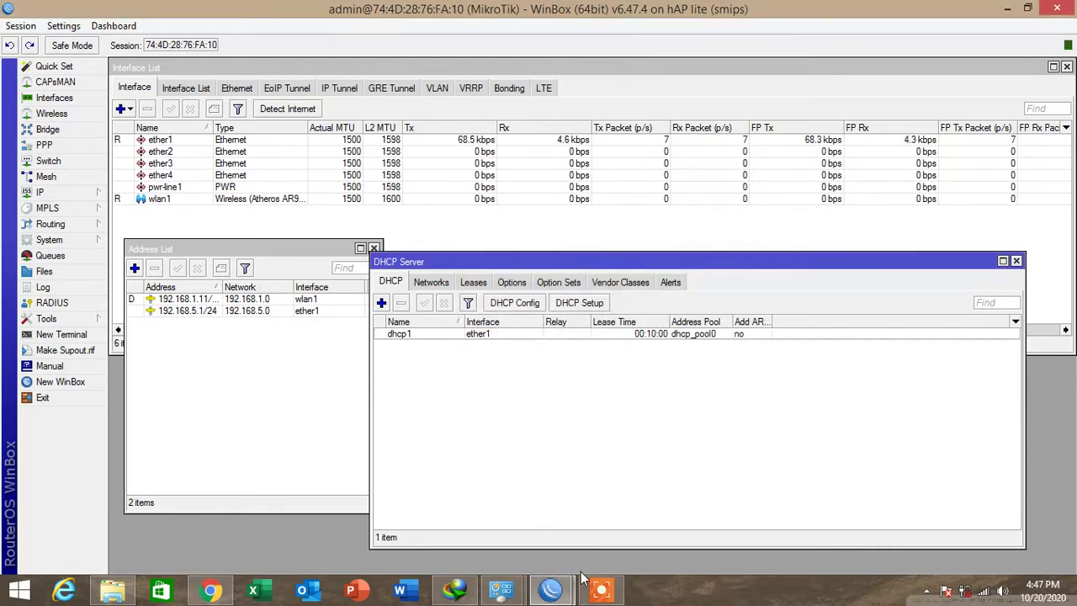
pyautogui.click(502, 588)
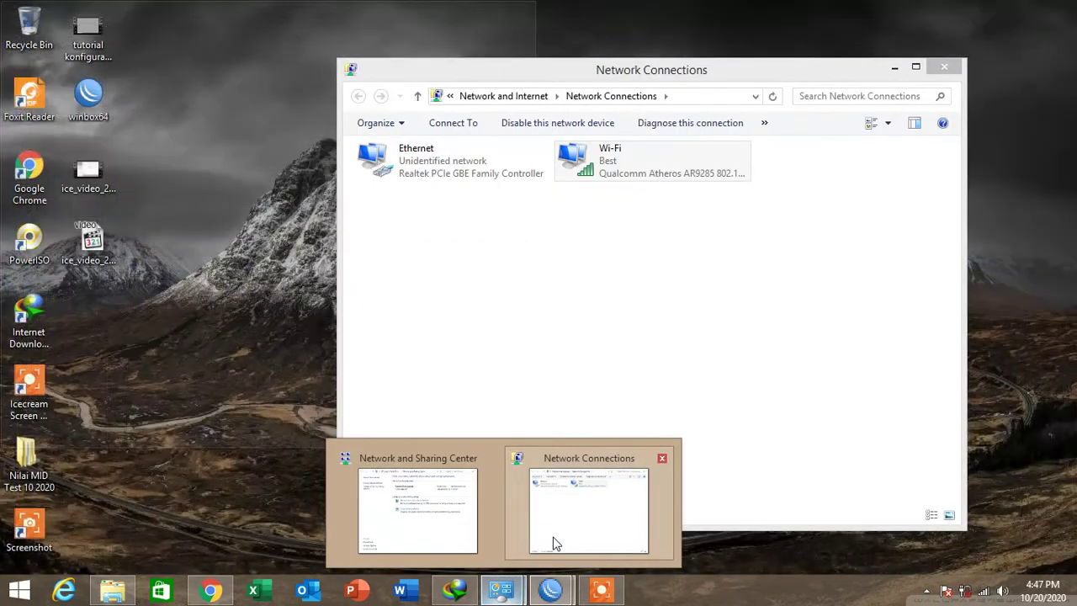
# Disable and then re-enable the Ethernet adapter in Network Connections.
pyautogui.click(553, 542)
pyautogui.click(429, 164)
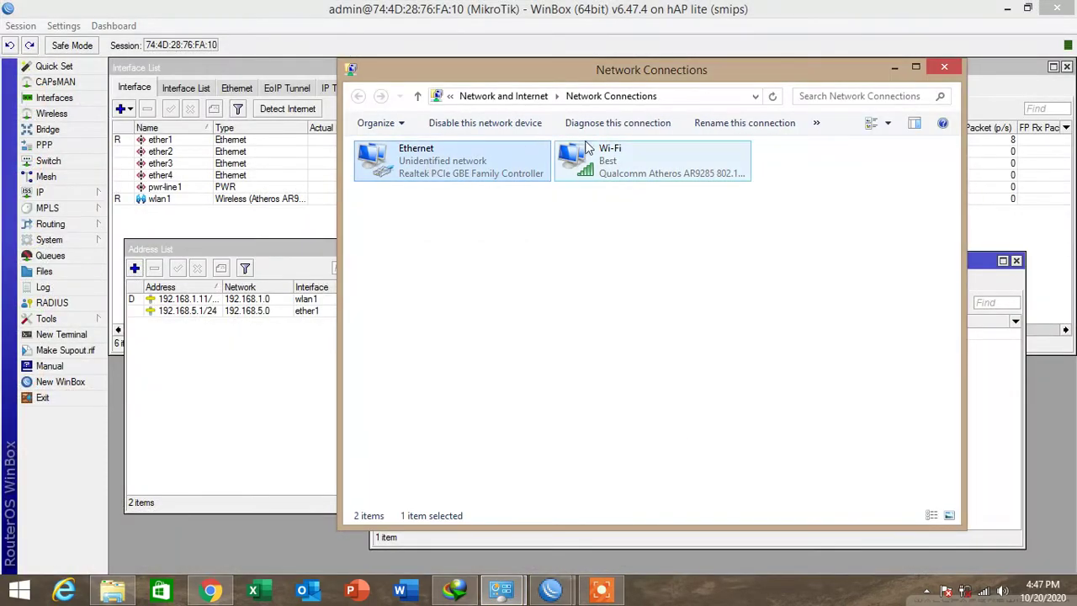
pyautogui.click(462, 128)
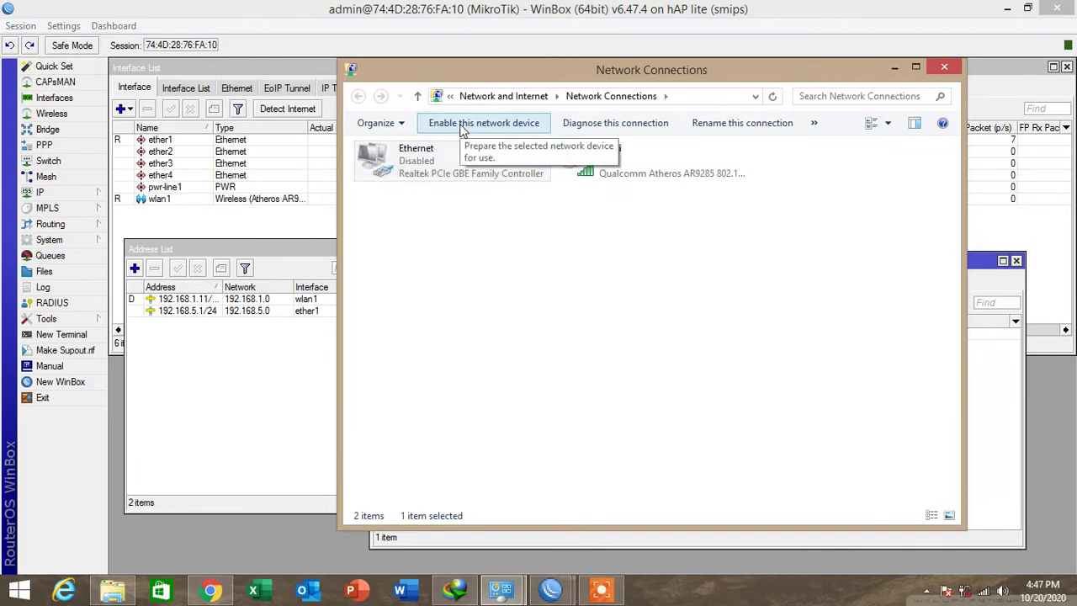
pyautogui.click(462, 131)
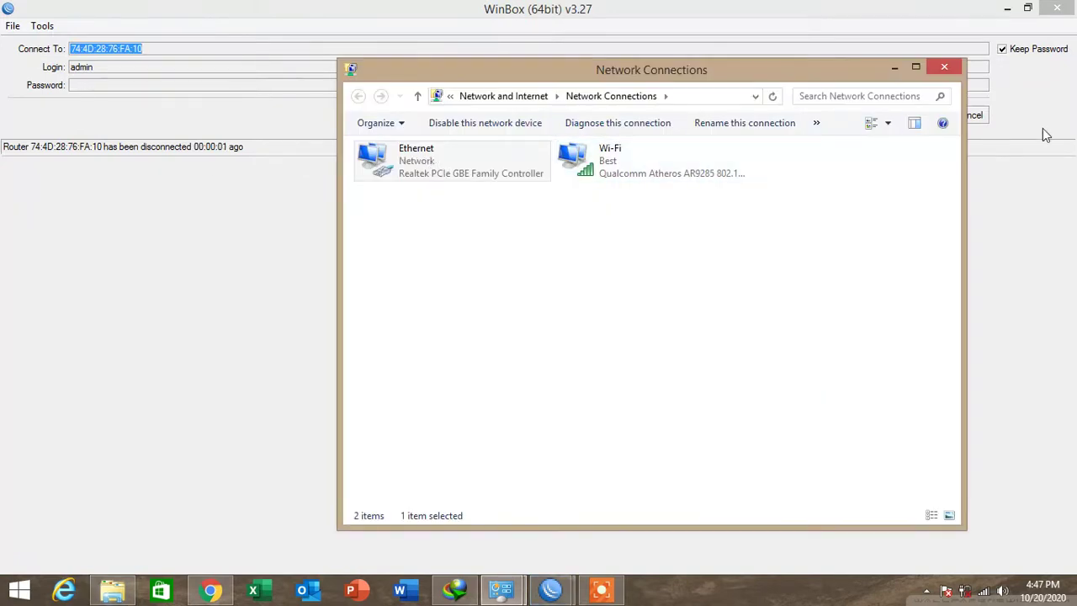
# Connect to the router at 192.168.5.1 from the refreshed Neighbors list and maximize the session.
pyautogui.click(1054, 177)
pyautogui.click(988, 113)
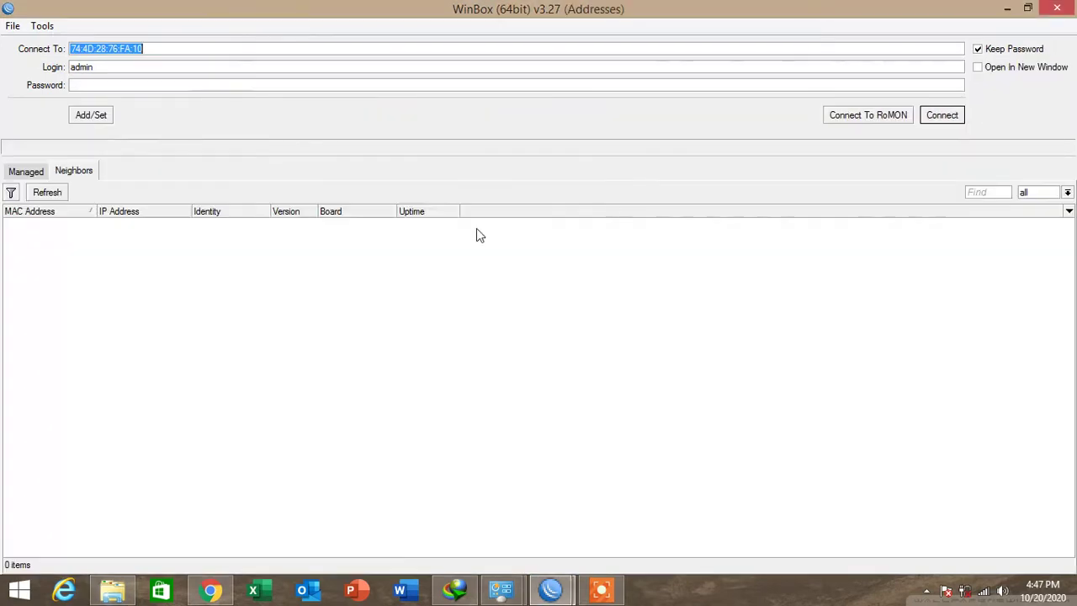
pyautogui.click(42, 192)
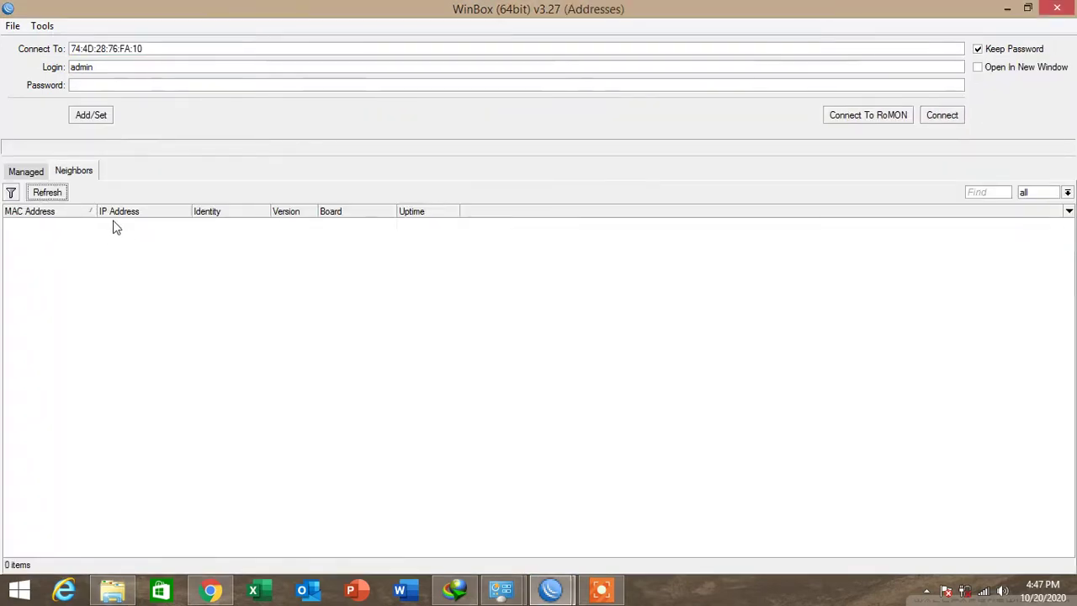
pyautogui.click(118, 224)
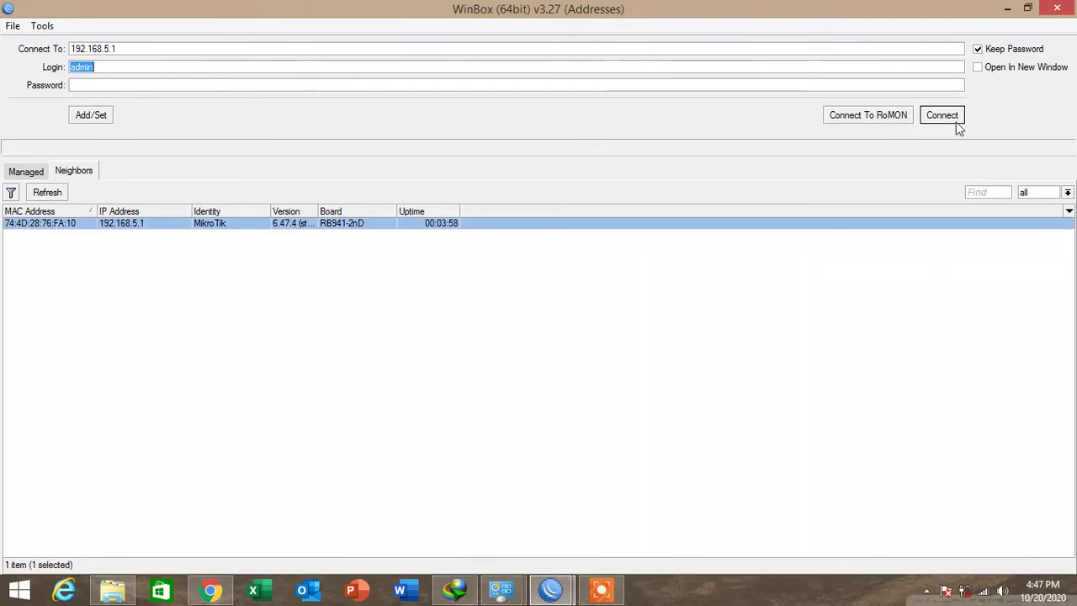
pyautogui.click(940, 115)
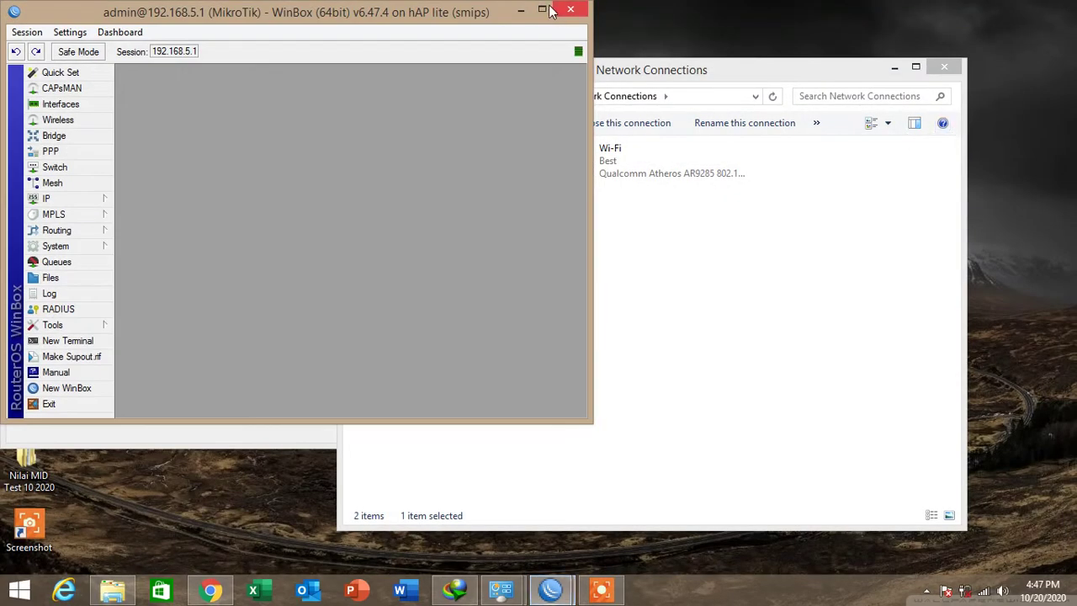
pyautogui.click(548, 8)
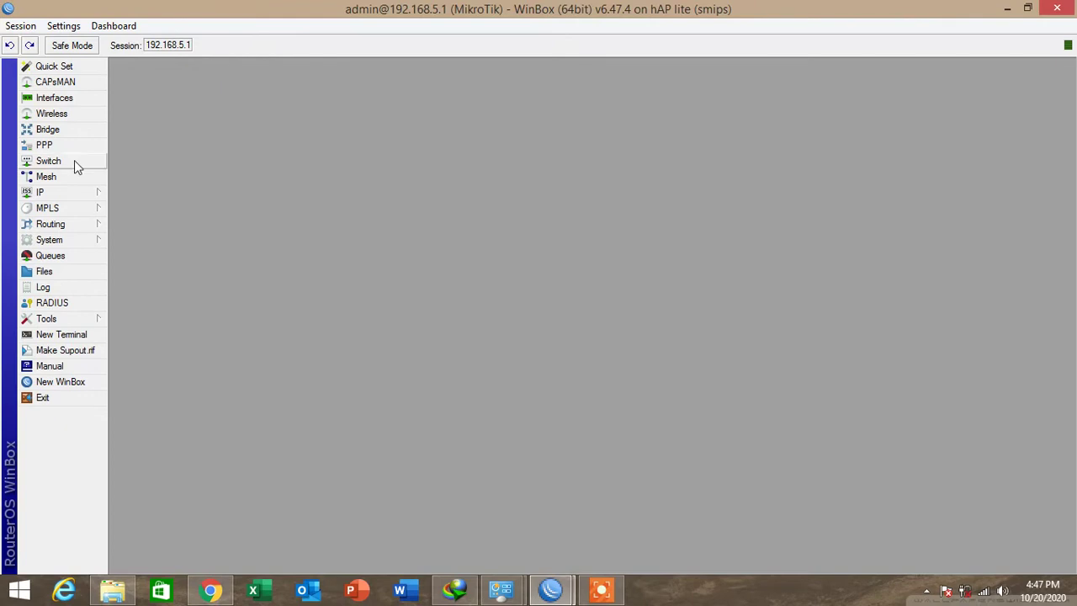
pyautogui.click(71, 197)
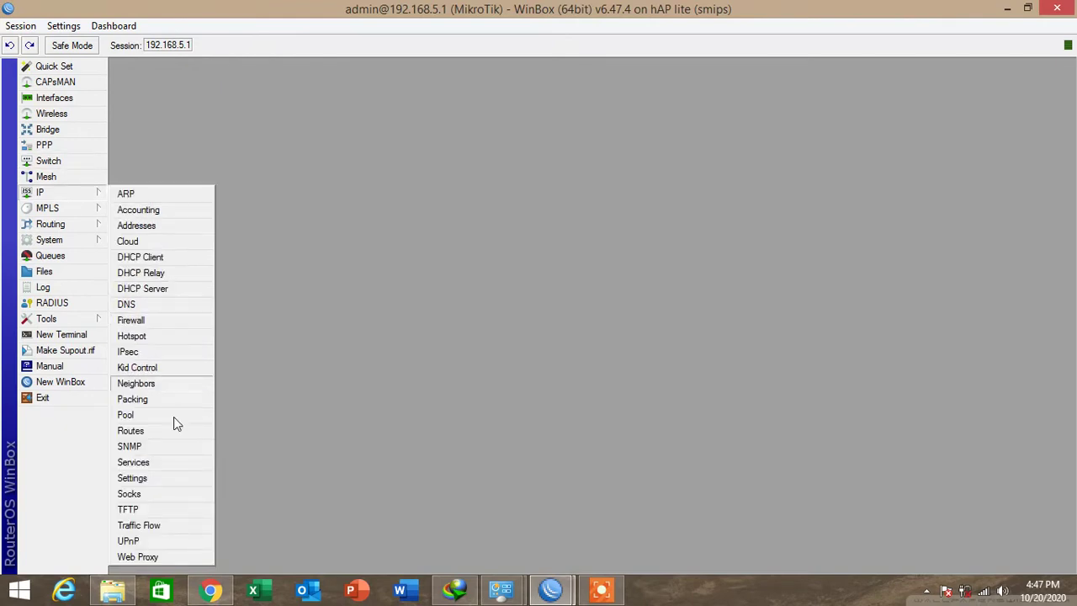
pyautogui.click(128, 304)
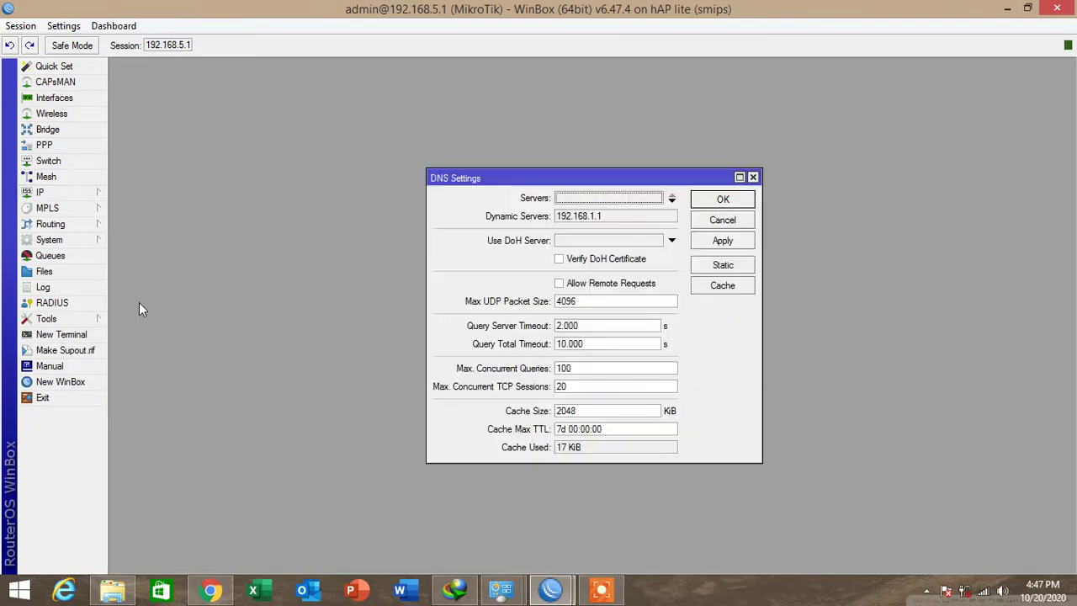
pyautogui.click(672, 200)
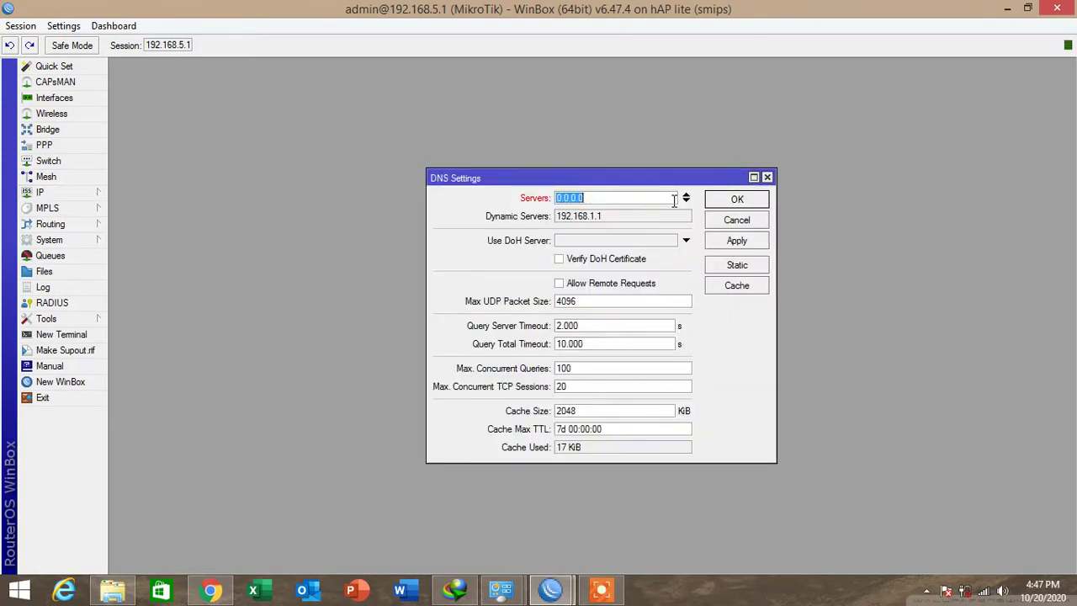
pyautogui.write('8.8.8.8')
pyautogui.click(594, 286)
pyautogui.click(739, 242)
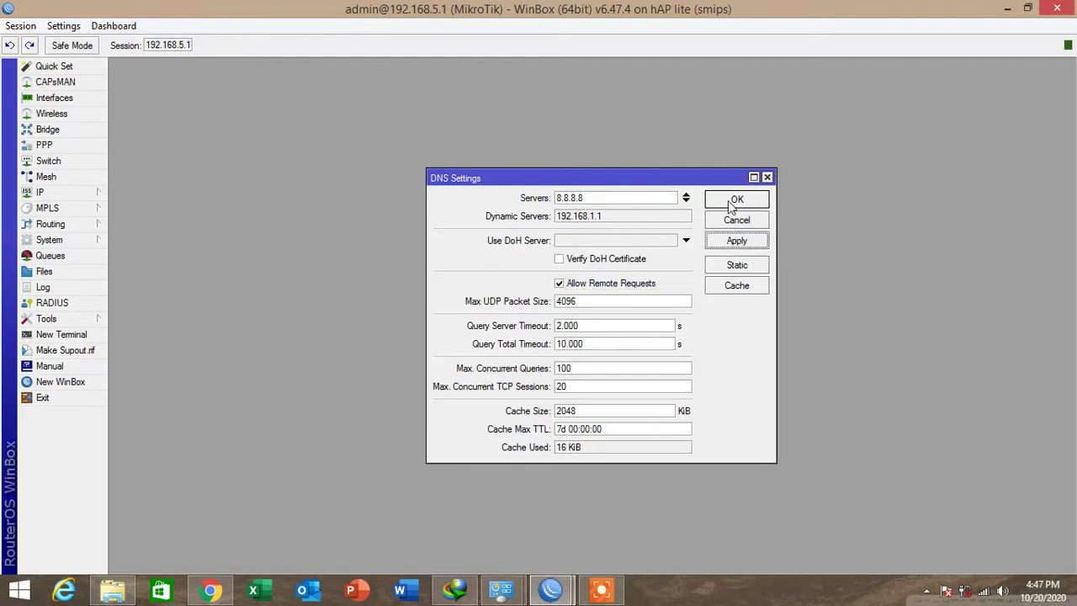
pyautogui.click(734, 202)
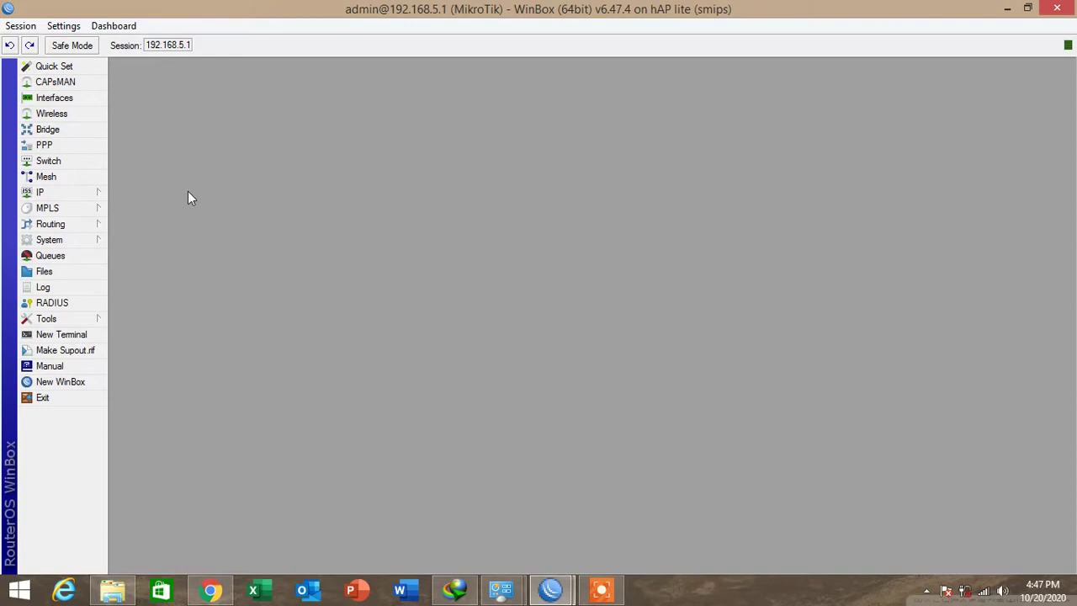
# Add a static 0.0.0.0/0 route with gateway wlan1, then close the Route List.
pyautogui.click(88, 193)
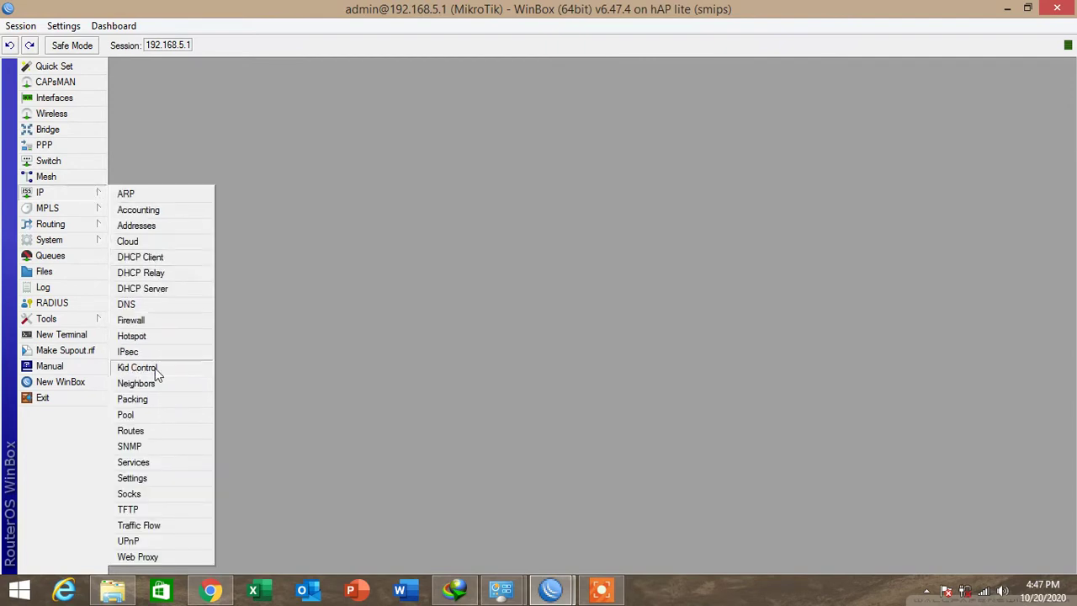
pyautogui.click(143, 431)
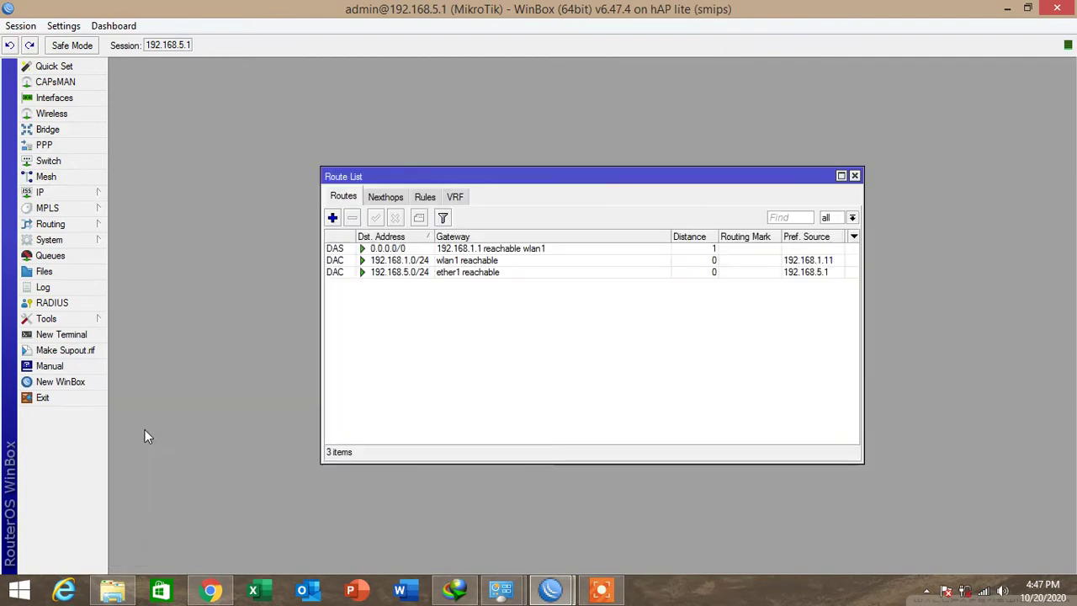
pyautogui.click(332, 218)
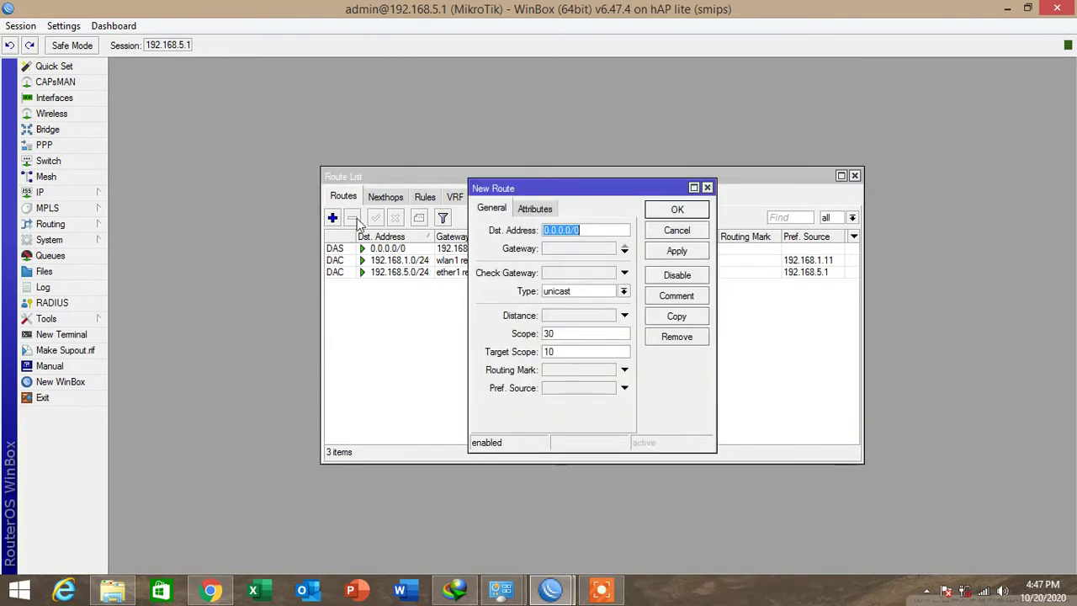
pyautogui.click(624, 249)
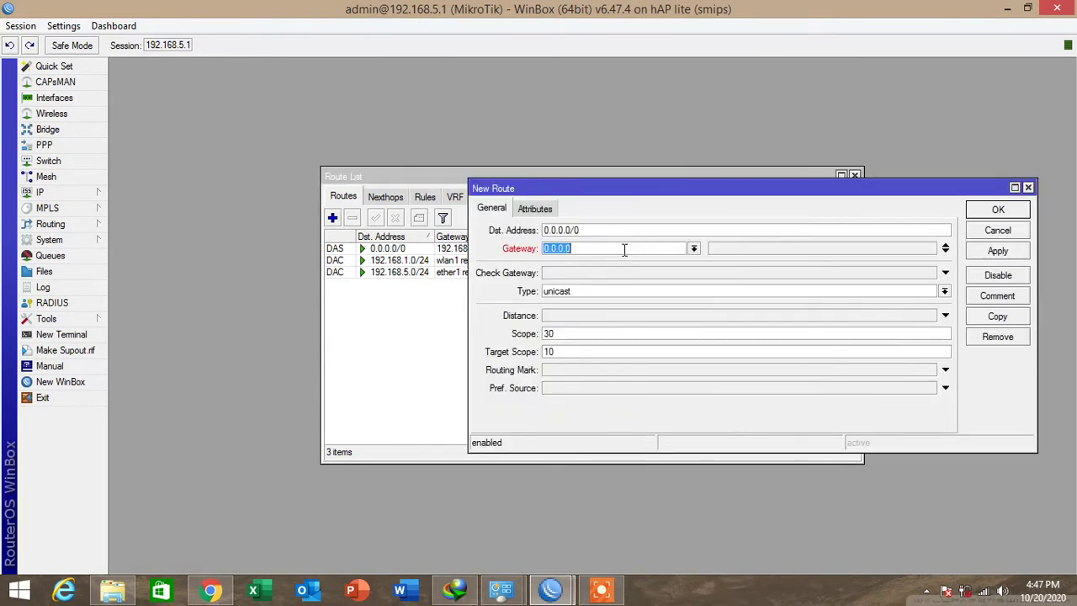
pyautogui.click(693, 249)
pyautogui.click(552, 312)
pyautogui.click(1009, 252)
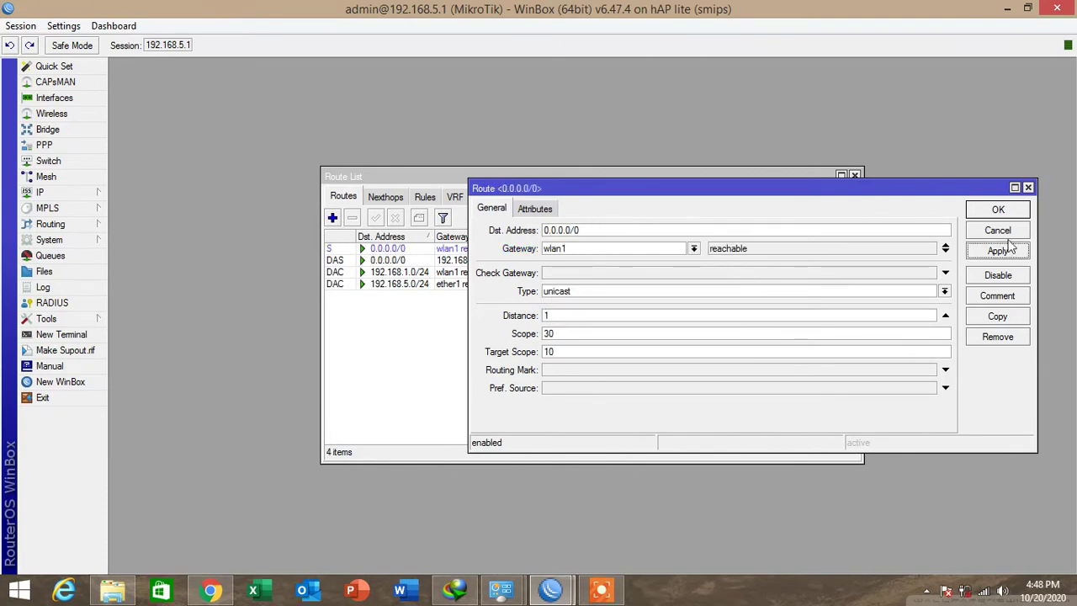
pyautogui.click(1000, 215)
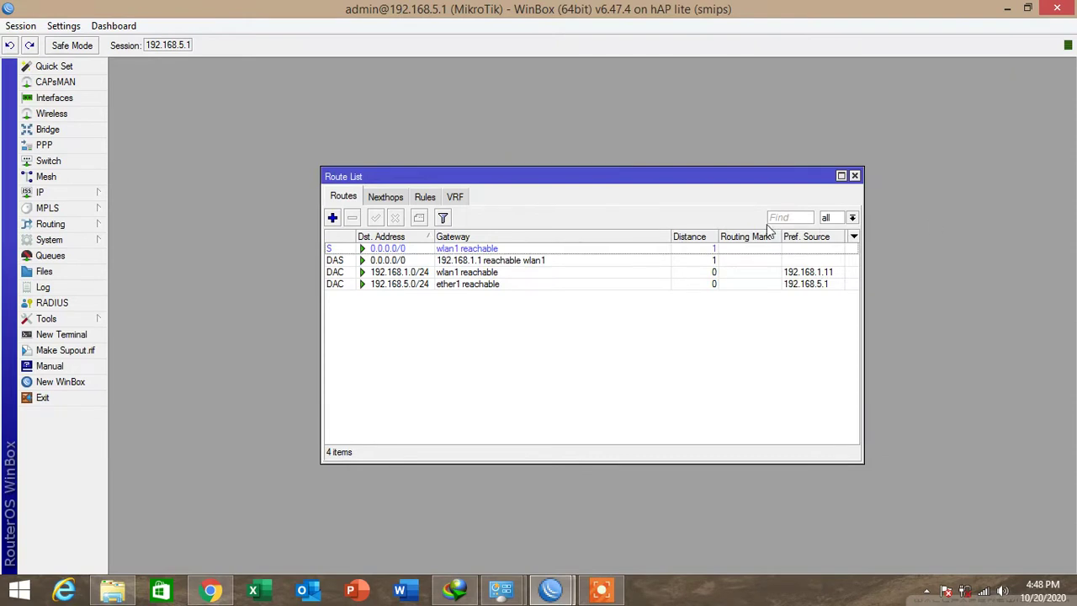
pyautogui.click(855, 176)
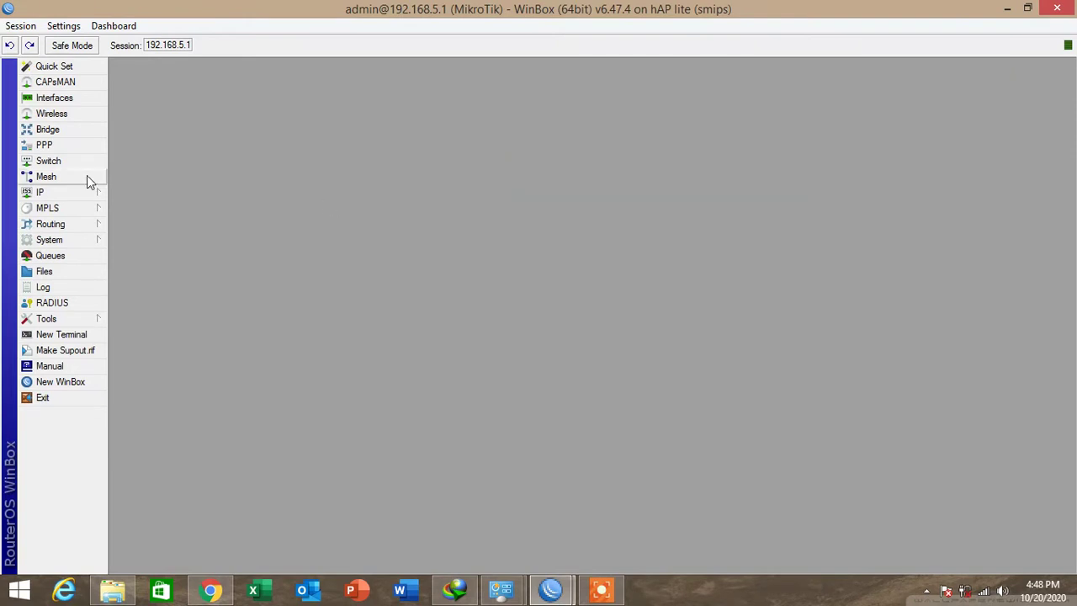
# Start a new firewall NAT rule with out-interface wlan1.
pyautogui.click(69, 196)
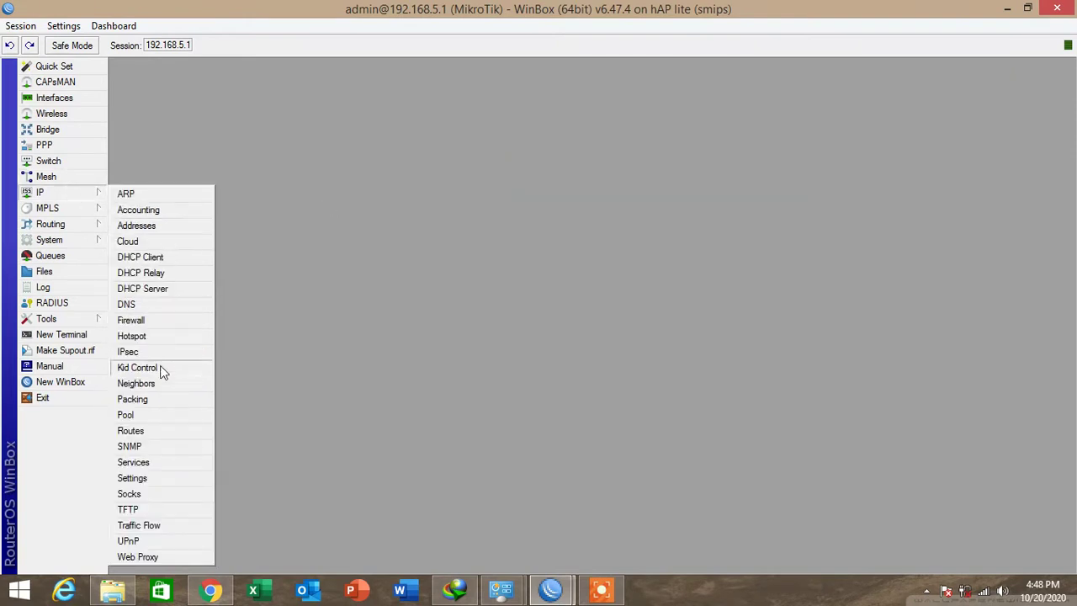
pyautogui.click(149, 322)
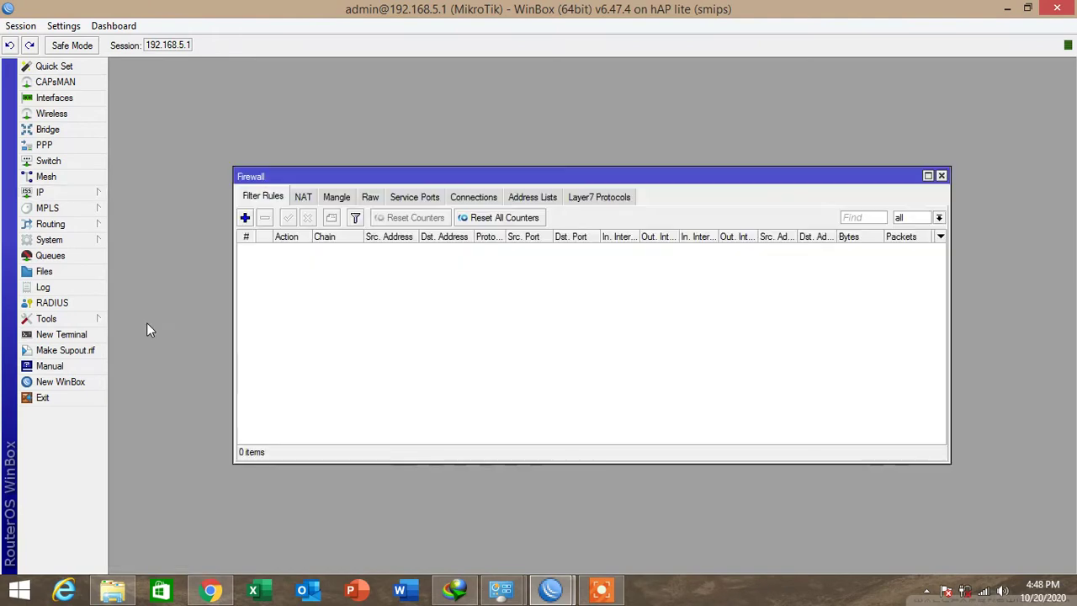
pyautogui.click(304, 199)
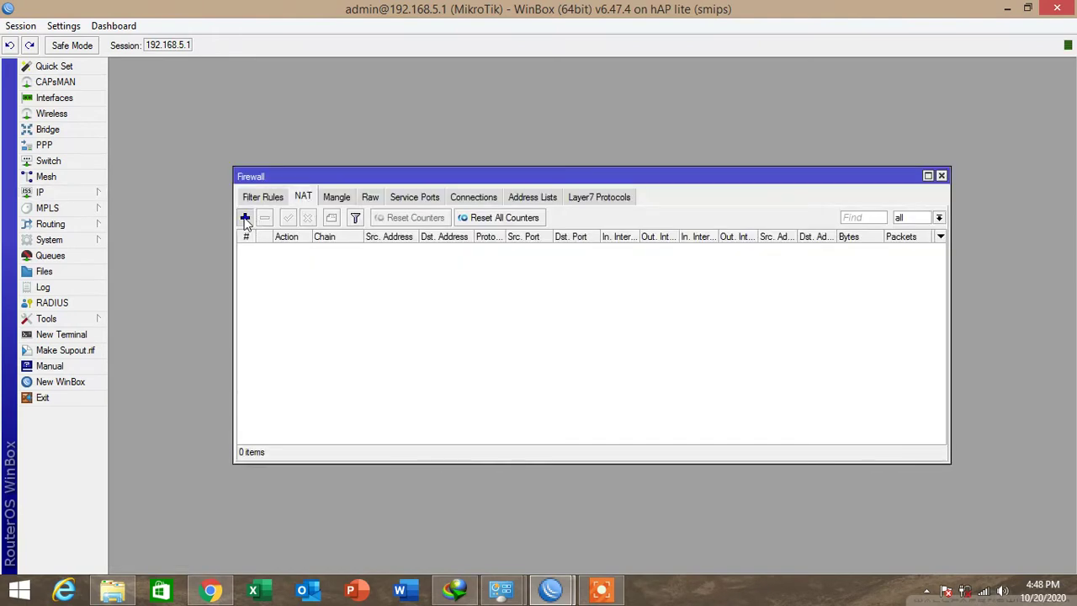
pyautogui.click(245, 217)
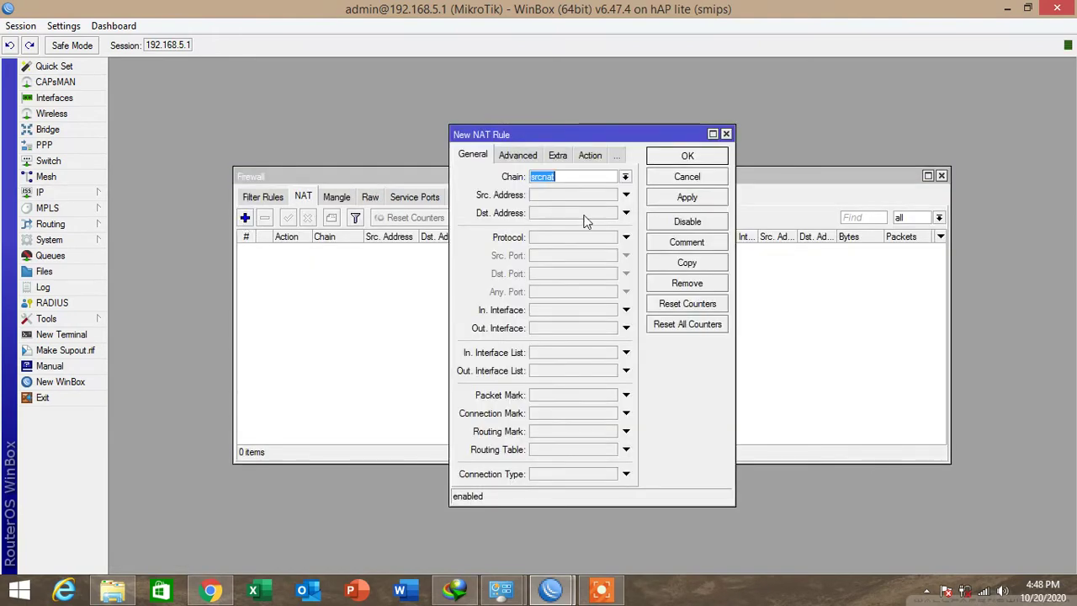
pyautogui.click(625, 328)
pyautogui.click(616, 329)
pyautogui.click(616, 332)
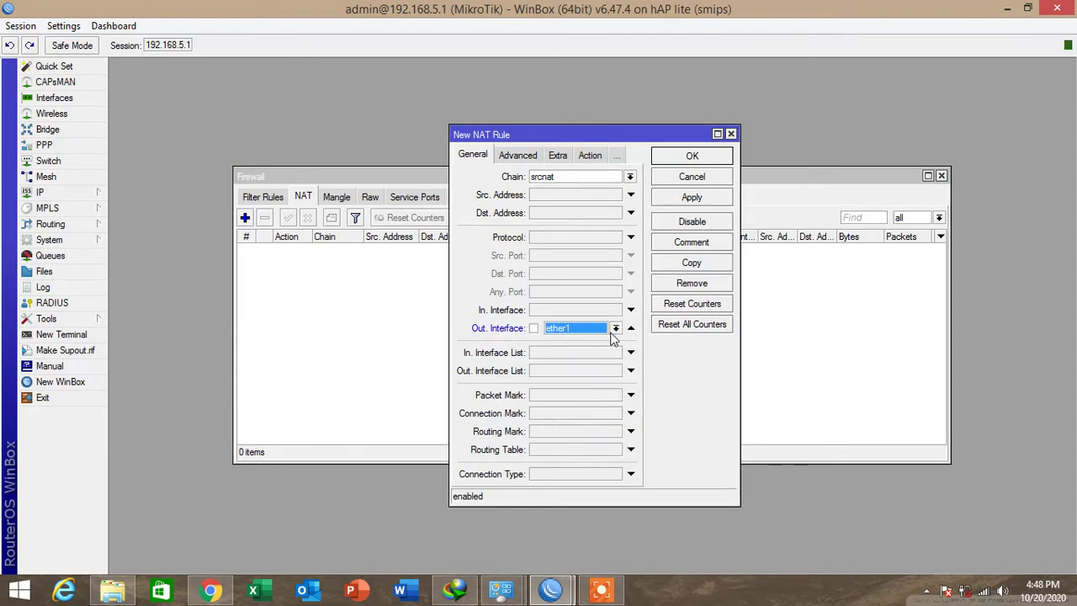
pyautogui.click(615, 329)
pyautogui.click(566, 432)
# Set the NAT rule's action to masquerade and save it.
pyautogui.click(590, 154)
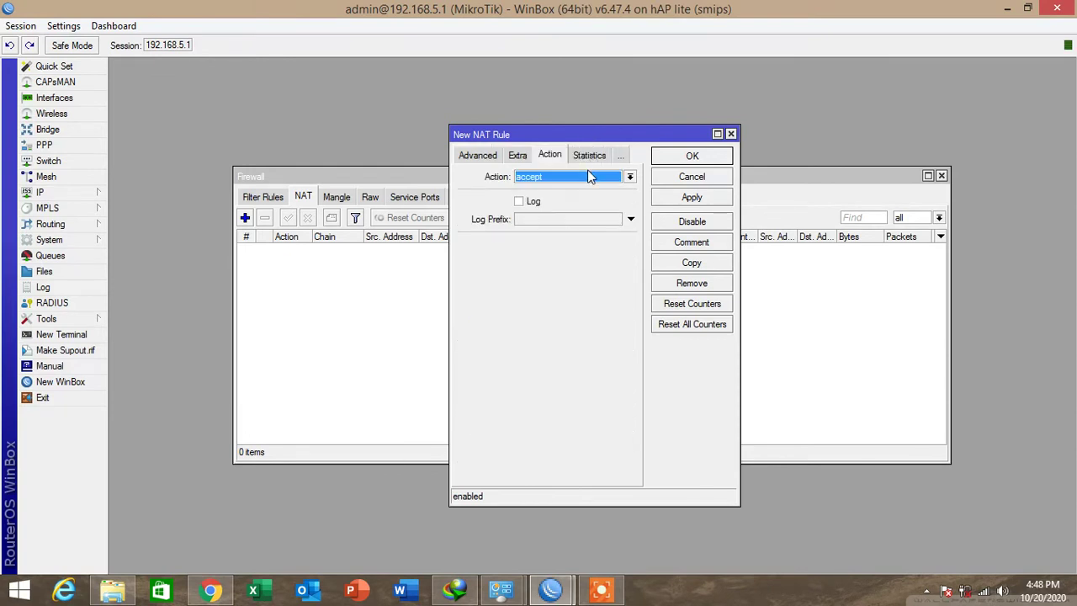
pyautogui.click(586, 177)
pyautogui.click(560, 251)
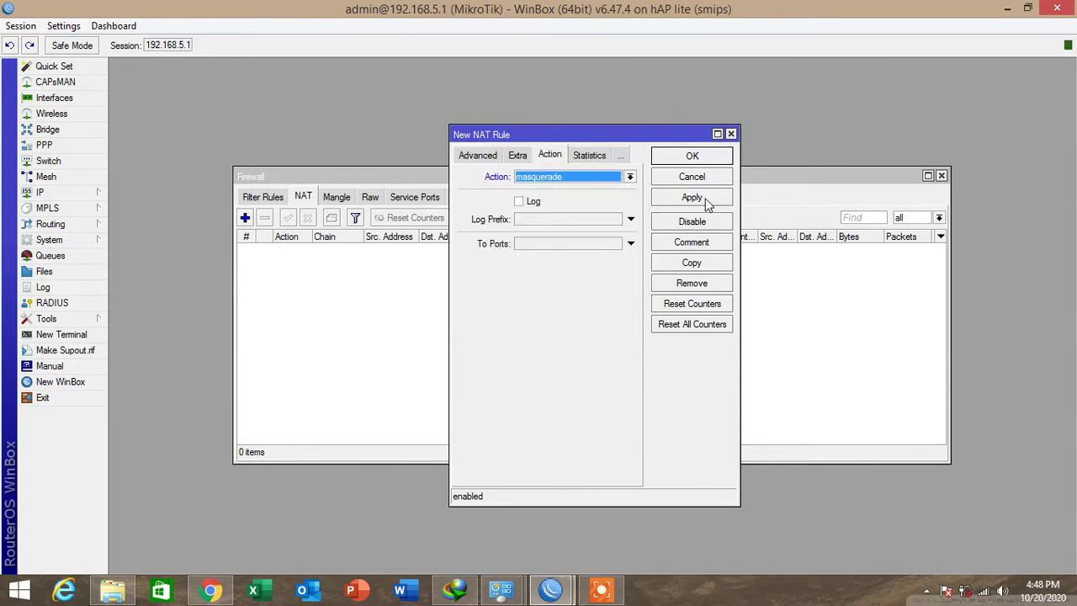
pyautogui.click(704, 199)
pyautogui.click(691, 156)
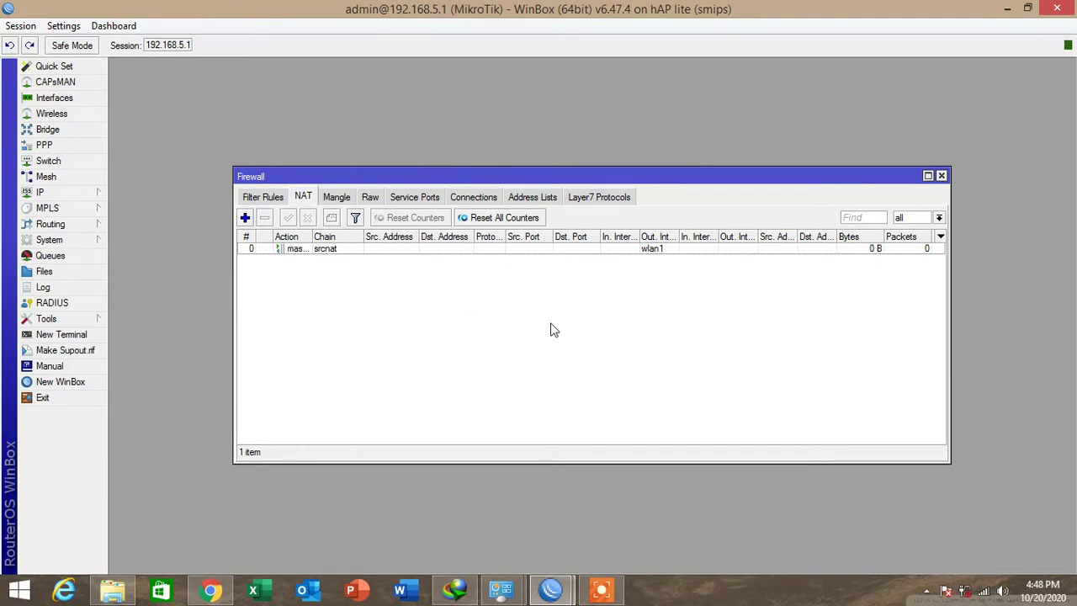
# Ping 8.8.8.8 to verify internet access and close the Firewall window.
pyautogui.press('super+r')
pyautogui.press('Return')
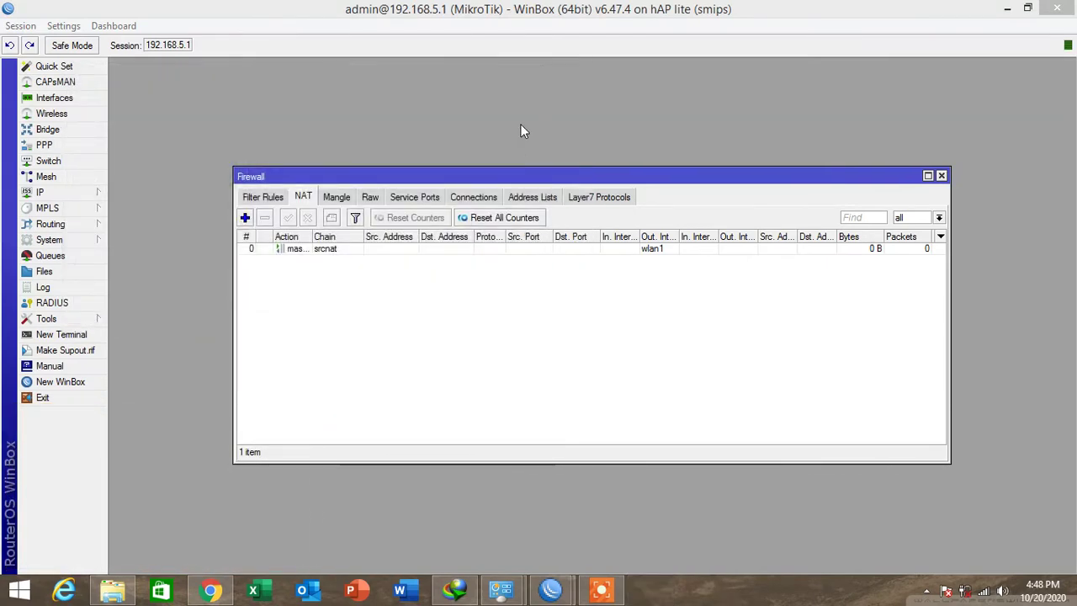
pyautogui.click(941, 175)
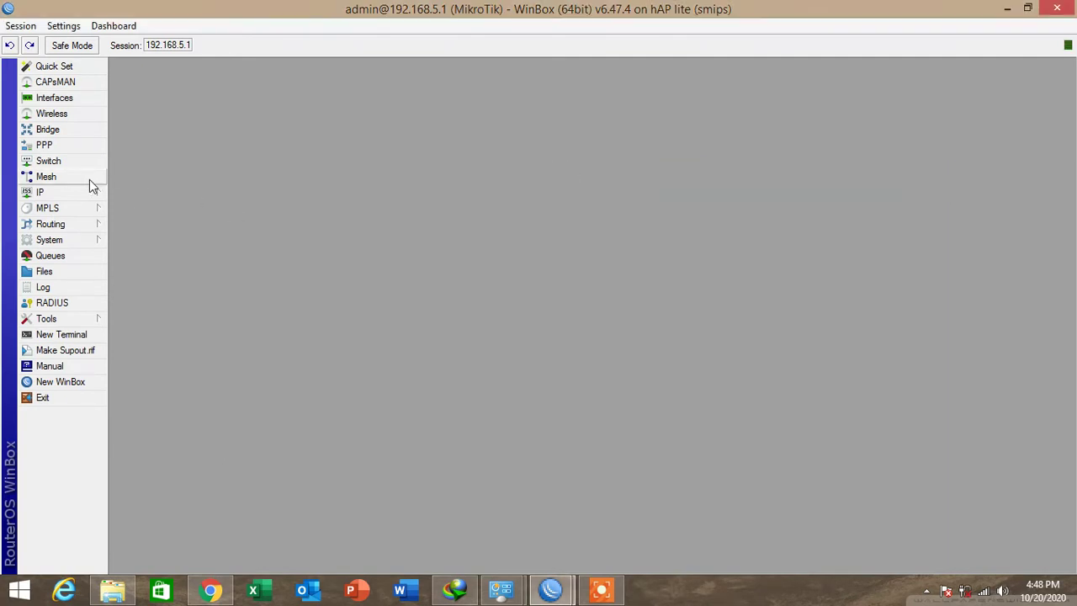
# Rename the router identity from MikroTik to ardianrb.
pyautogui.click(74, 244)
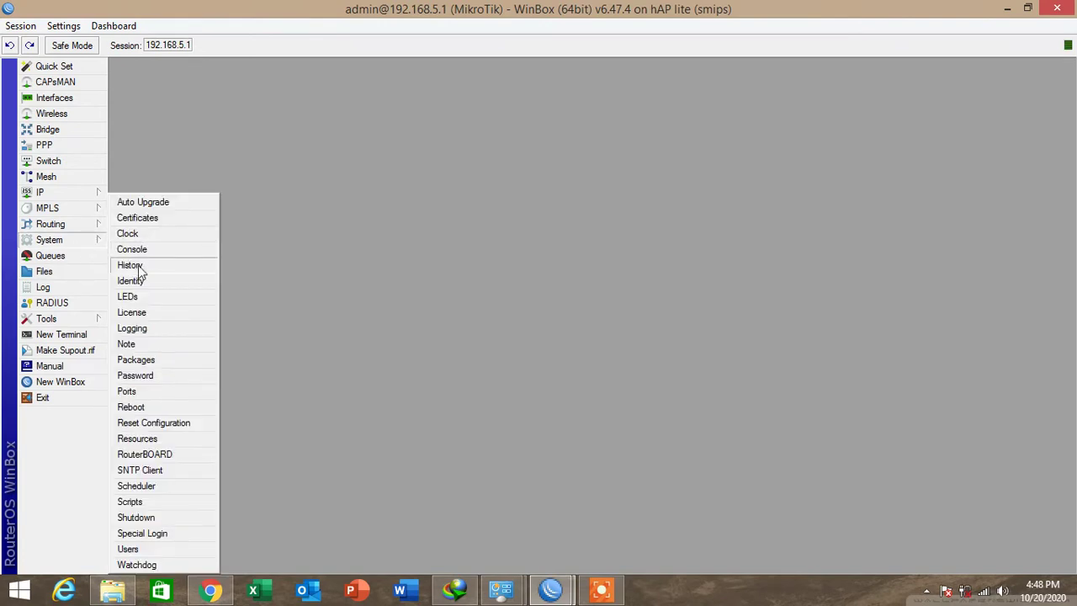
pyautogui.click(176, 282)
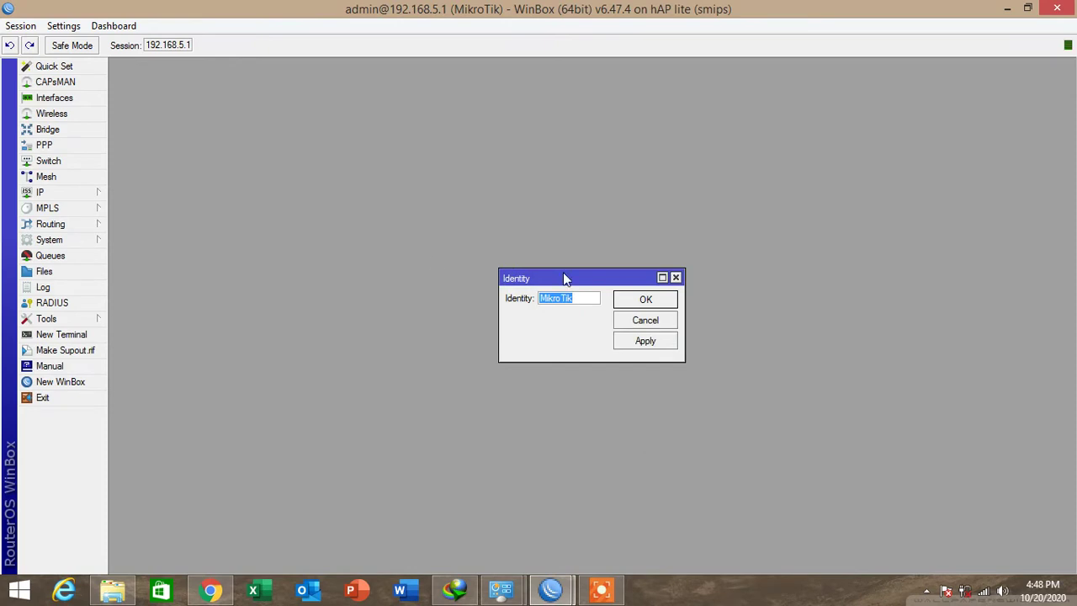
pyautogui.write('ardianrb')
pyautogui.click(666, 346)
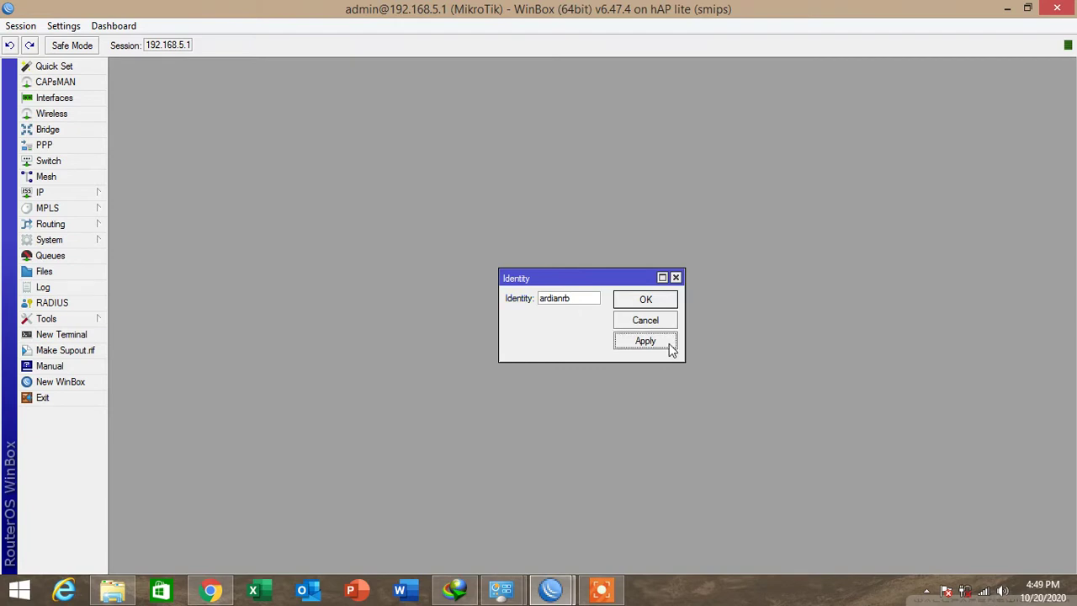
pyautogui.click(647, 301)
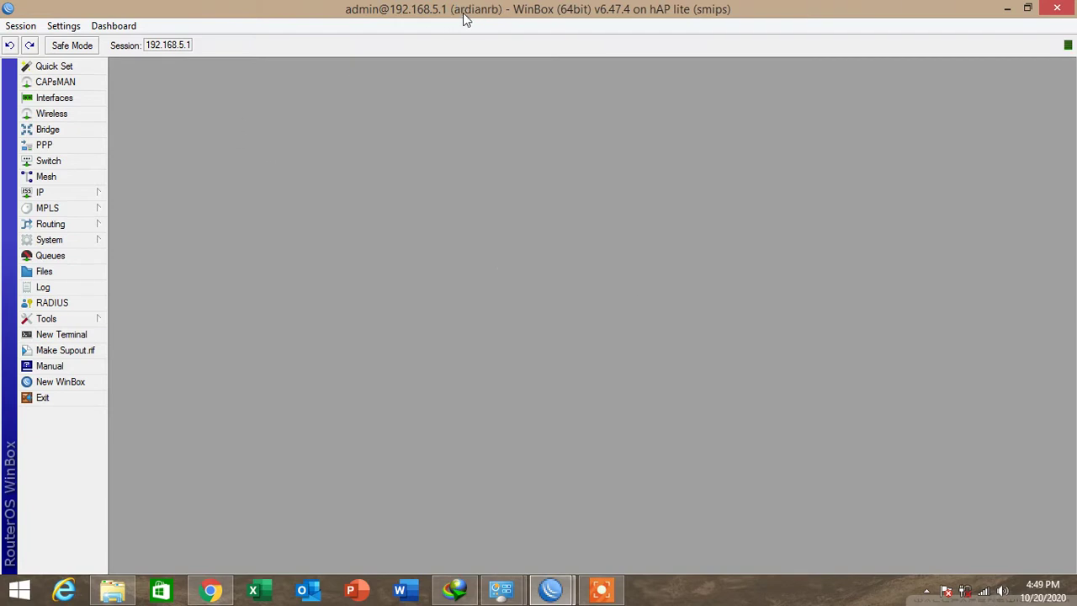
pyautogui.click(67, 241)
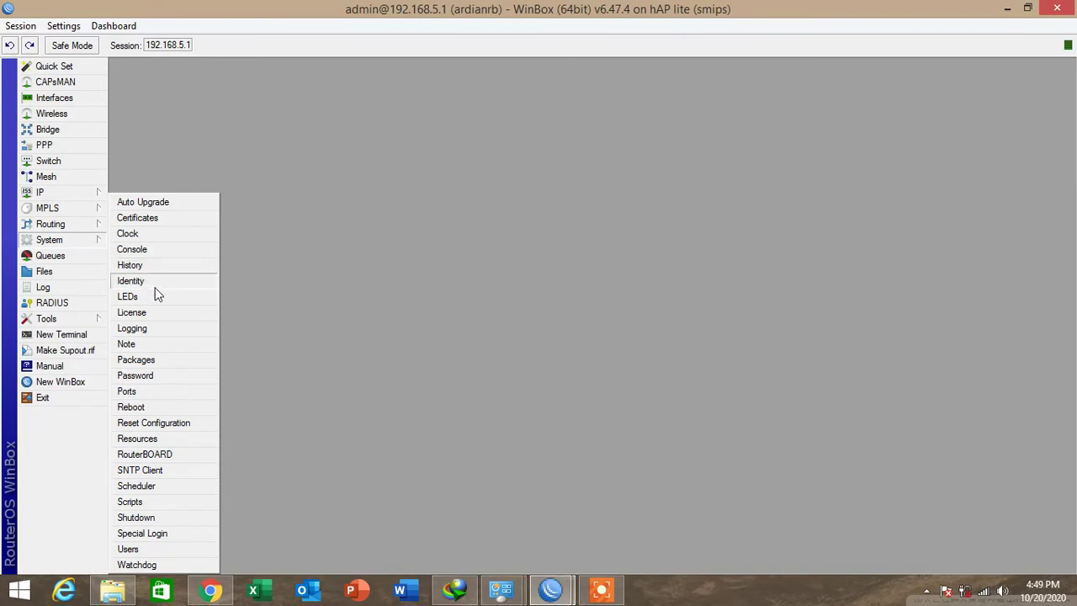
# Change the admin password, entering the new password and its confirmation.
pyautogui.click(166, 378)
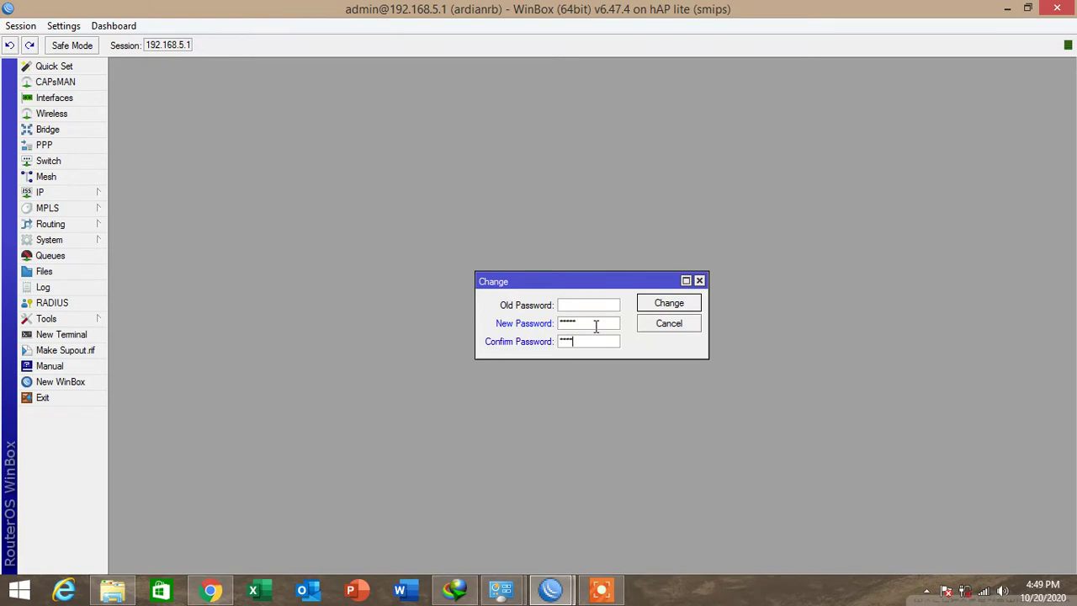
pyautogui.click(689, 305)
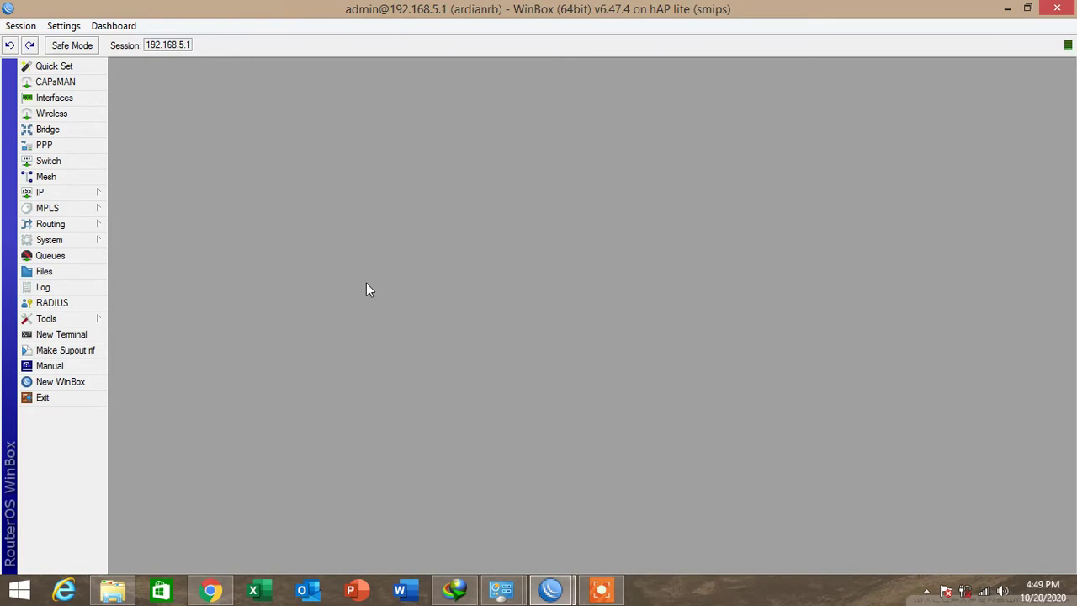
# Log into router ardianrb in a new maximized WinBox session using the new admin password.
pyautogui.click(77, 381)
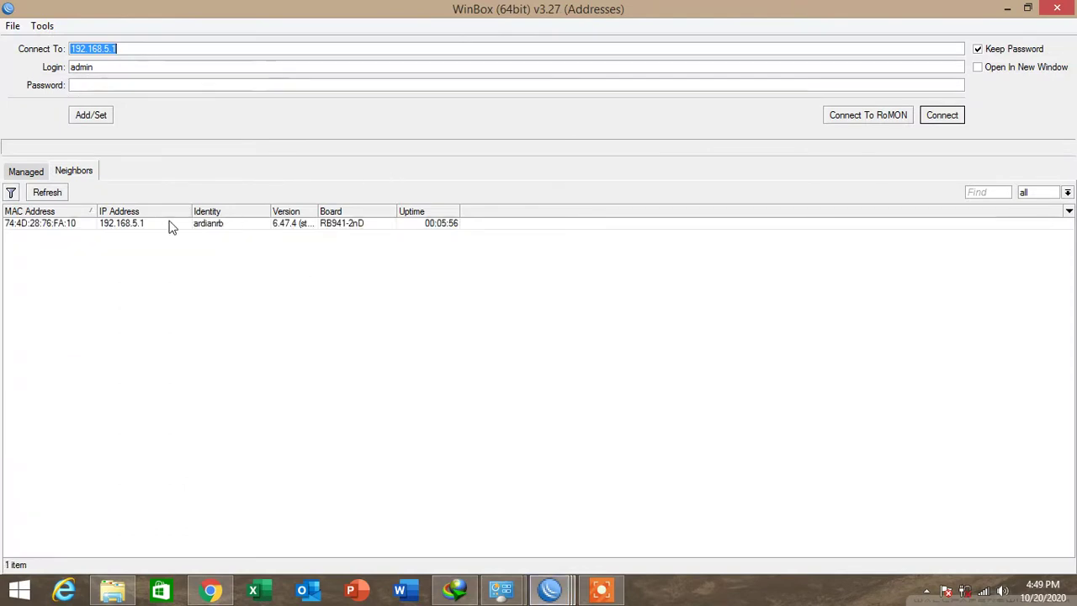
pyautogui.click(123, 224)
pyautogui.click(96, 87)
pyautogui.write('123')
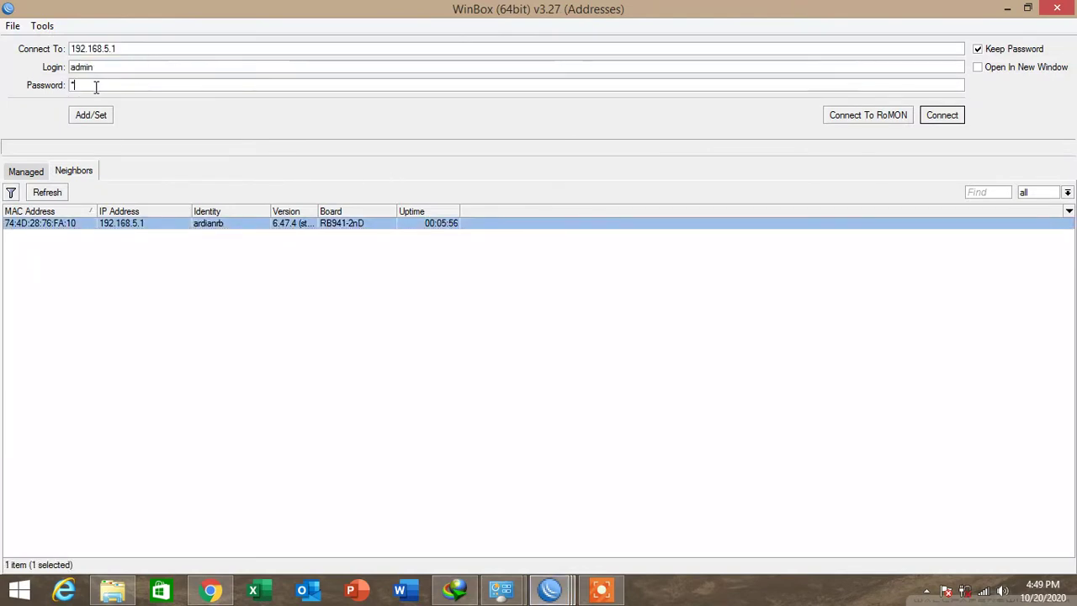
pyautogui.write('45')
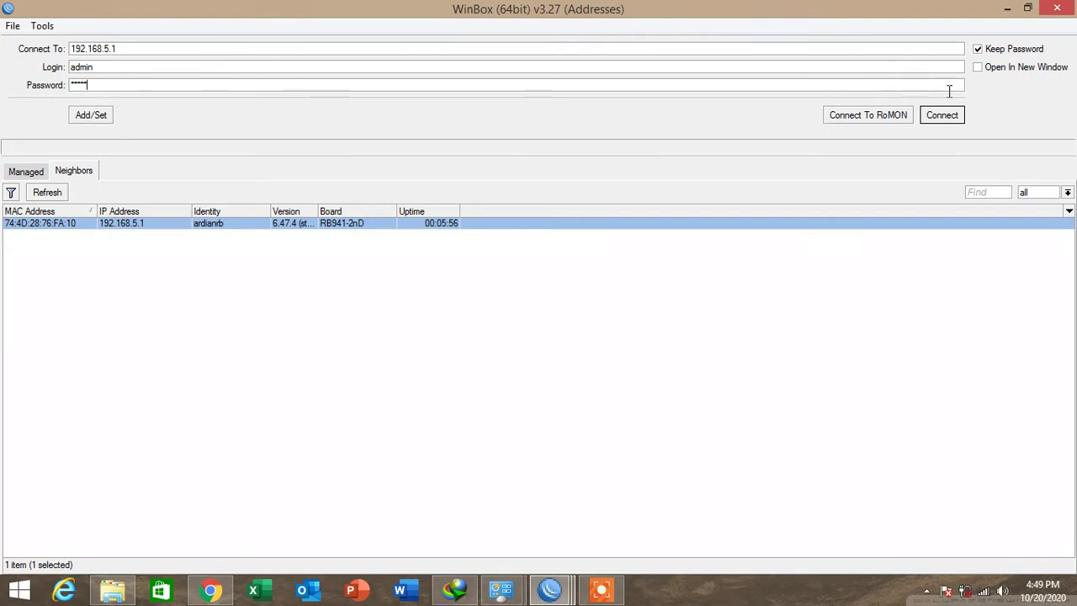
pyautogui.click(949, 115)
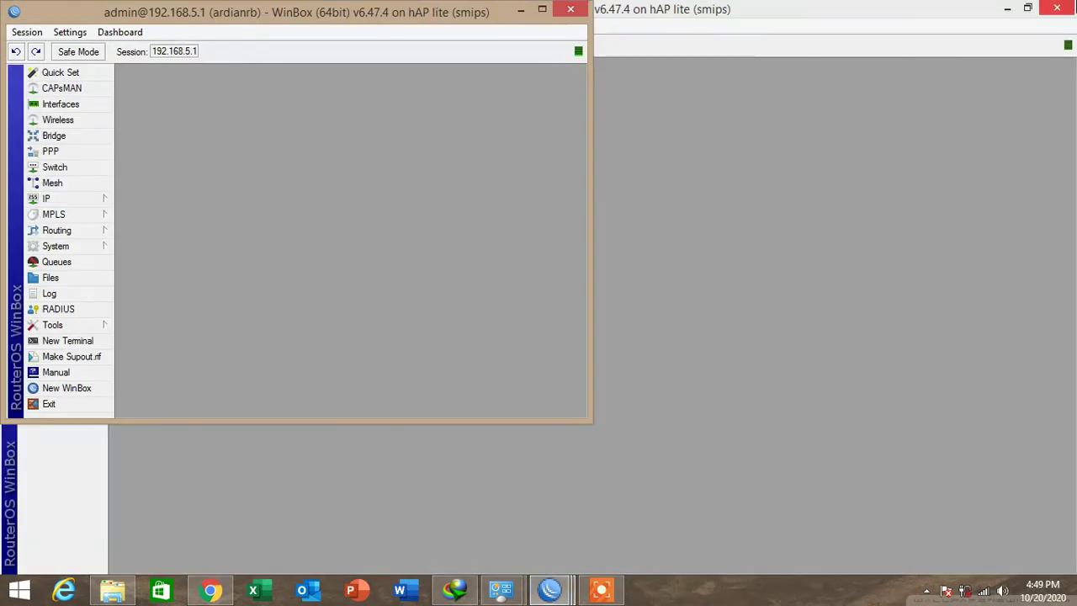
pyautogui.click(1068, 7)
pyautogui.click(542, 9)
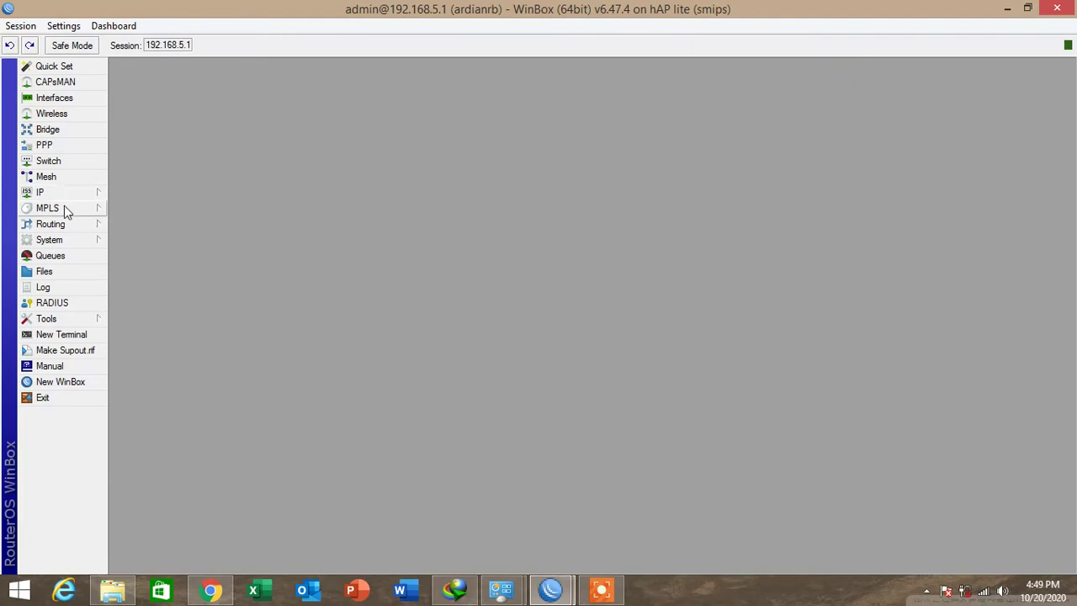
# Create a new router user with a login name and password.
pyautogui.click(73, 242)
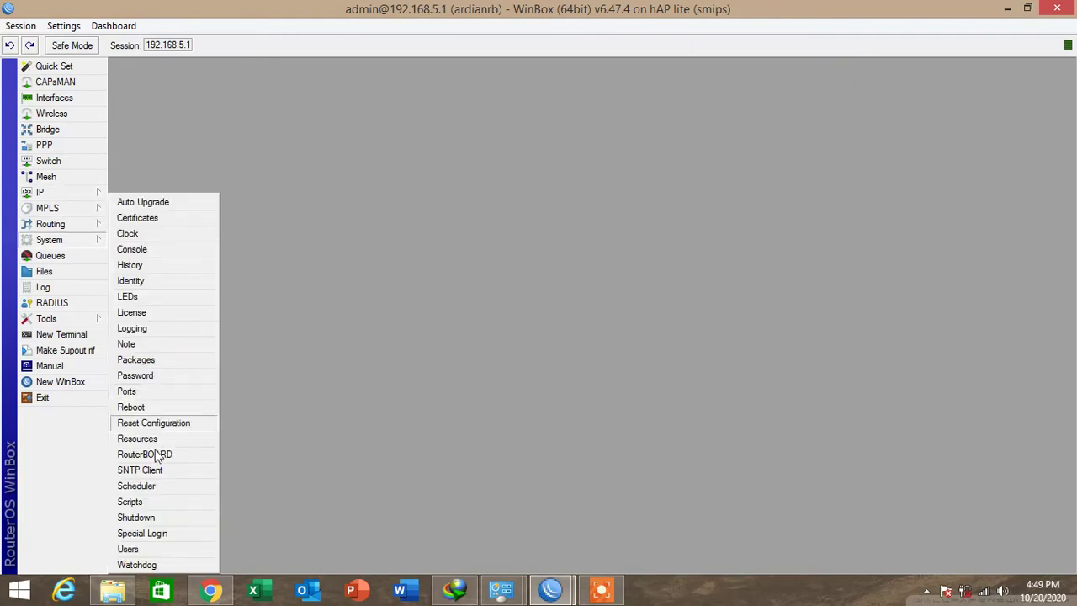
pyautogui.click(145, 550)
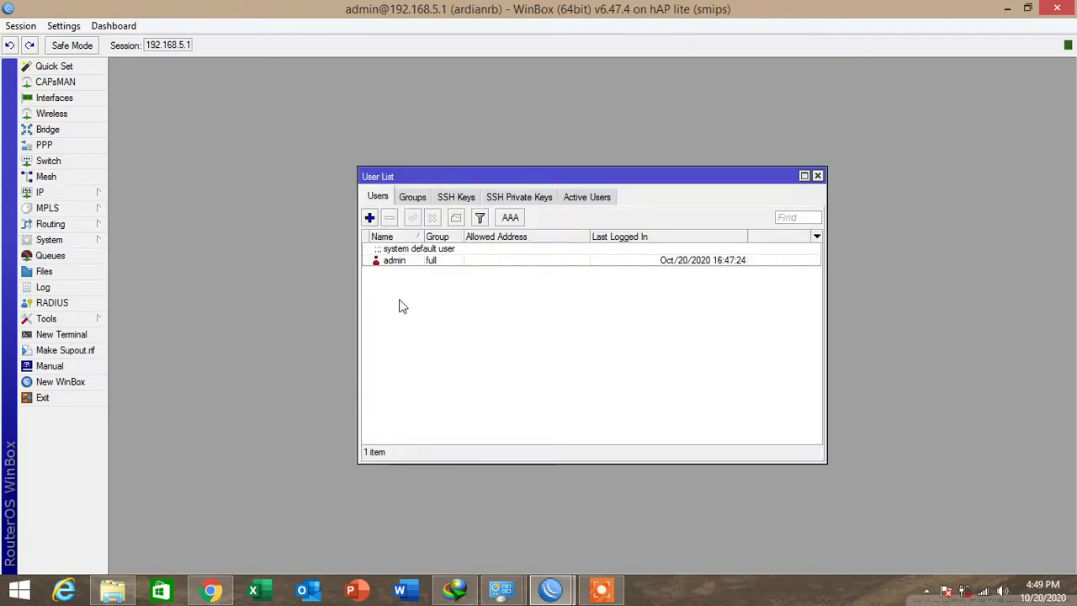
pyautogui.click(370, 218)
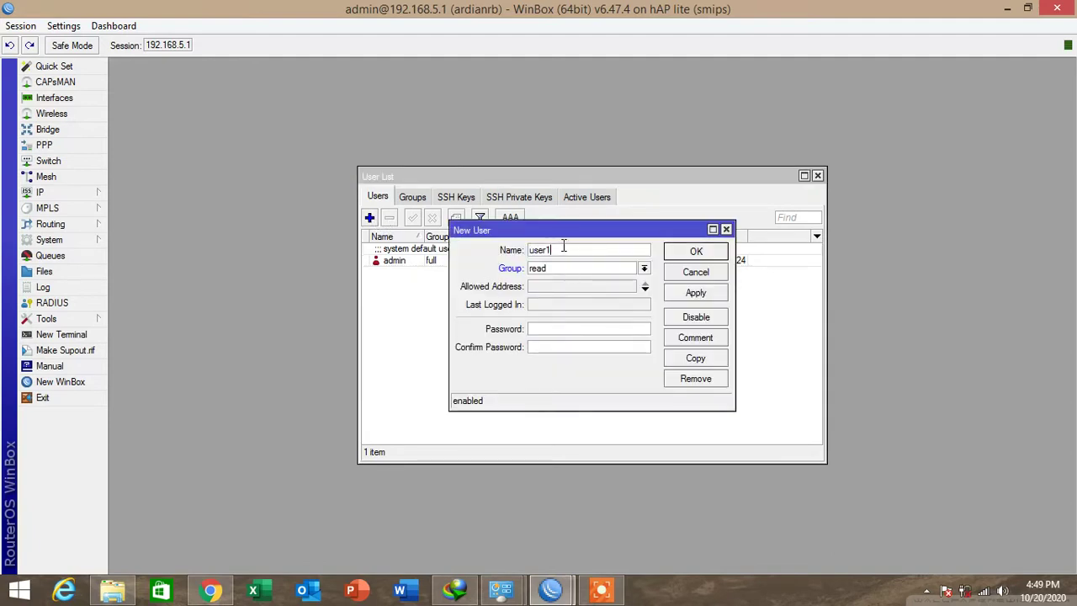
pyautogui.write('ar')
pyautogui.write('*****')
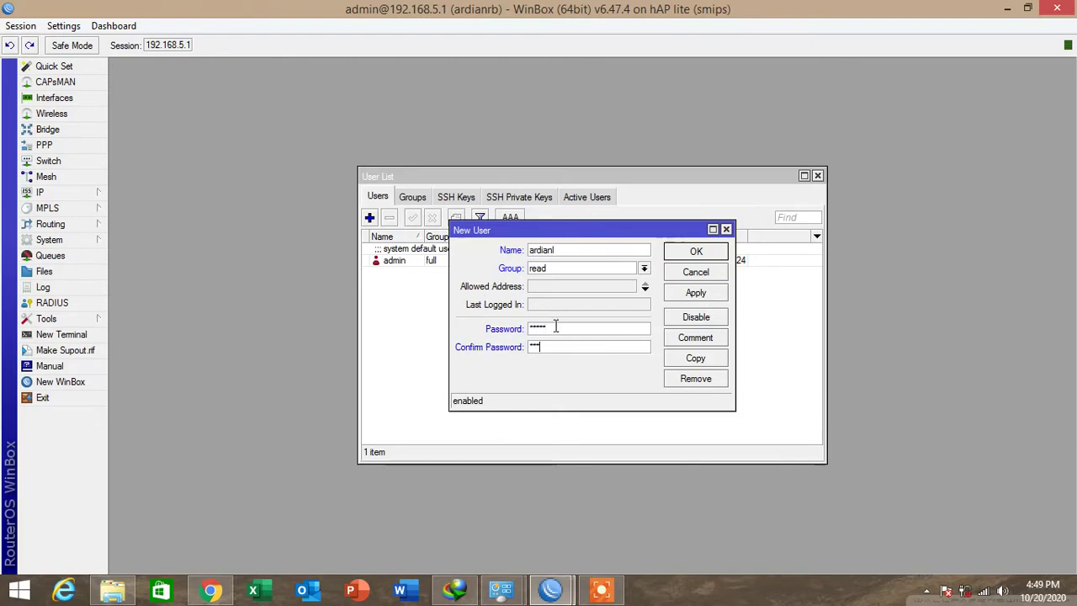
pyautogui.click(712, 294)
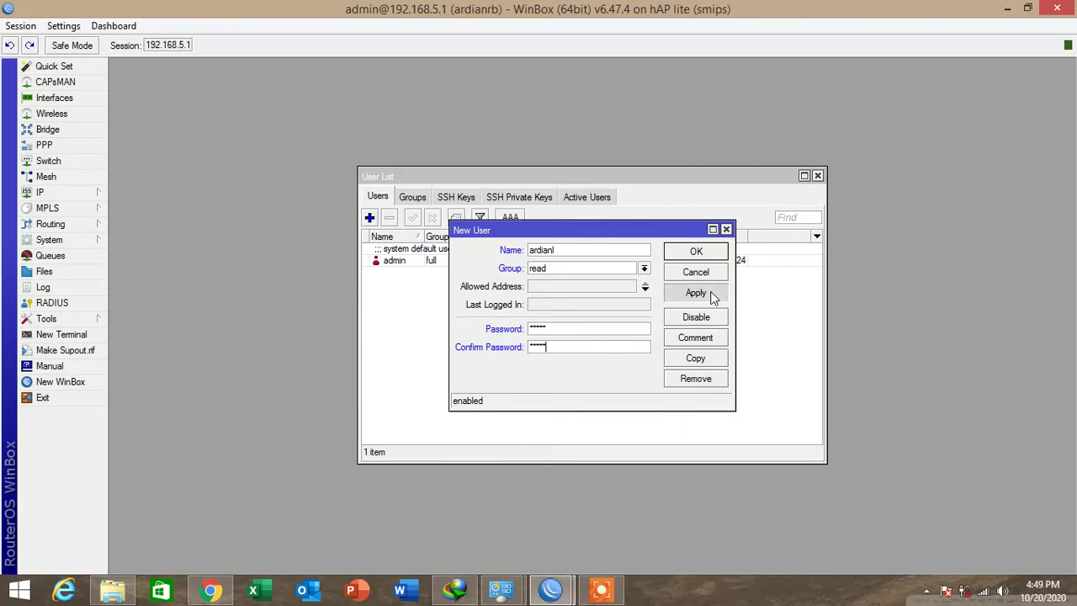
pyautogui.click(696, 251)
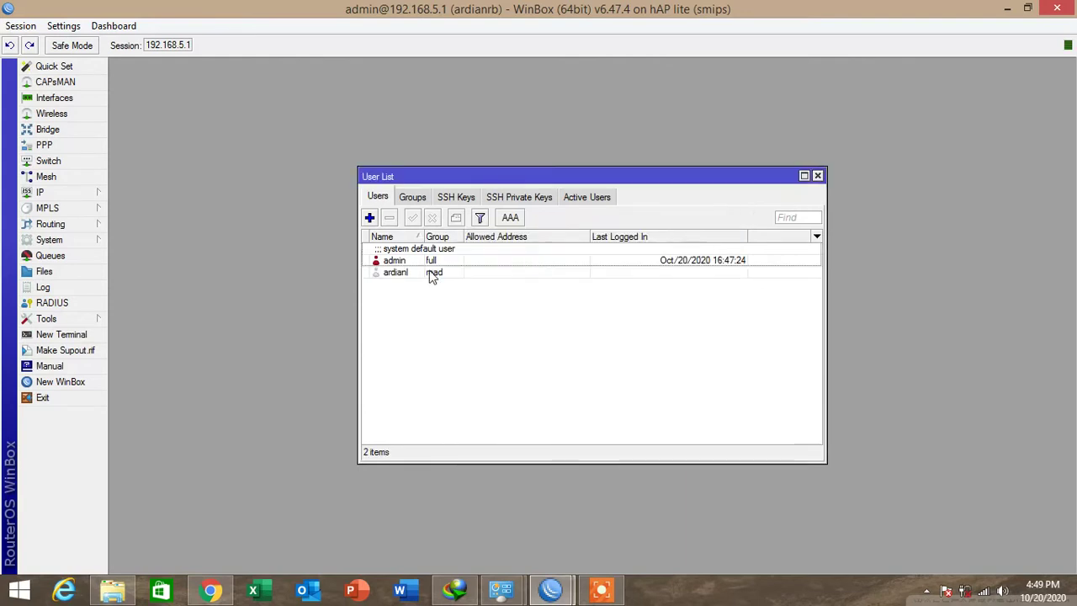
# Assign the new user to the full group.
pyautogui.doubleClick(432, 273)
pyautogui.click(555, 267)
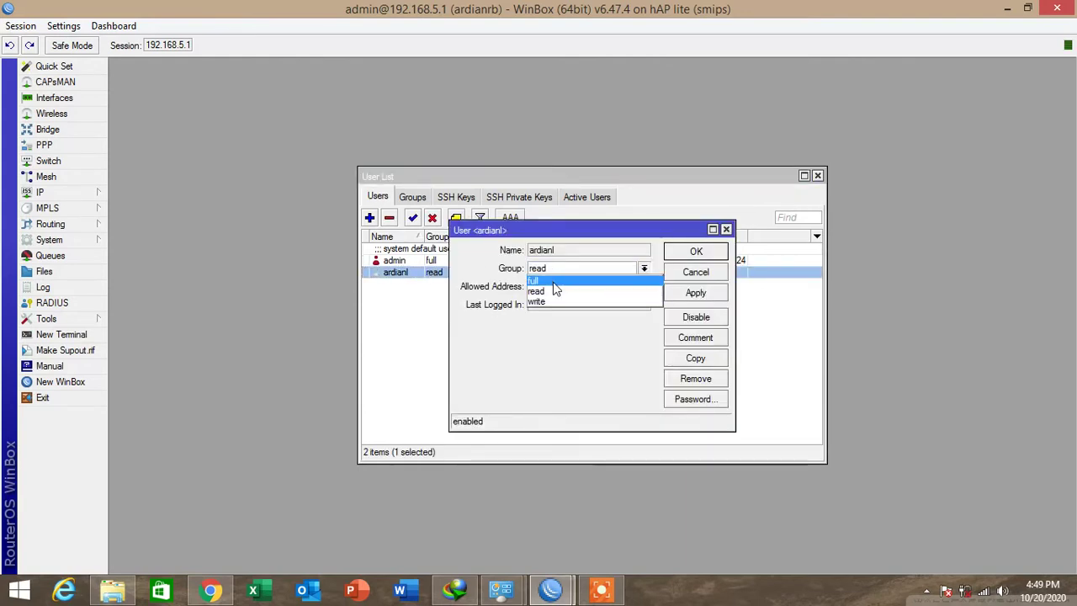
pyautogui.click(545, 280)
pyautogui.click(696, 293)
pyautogui.click(694, 253)
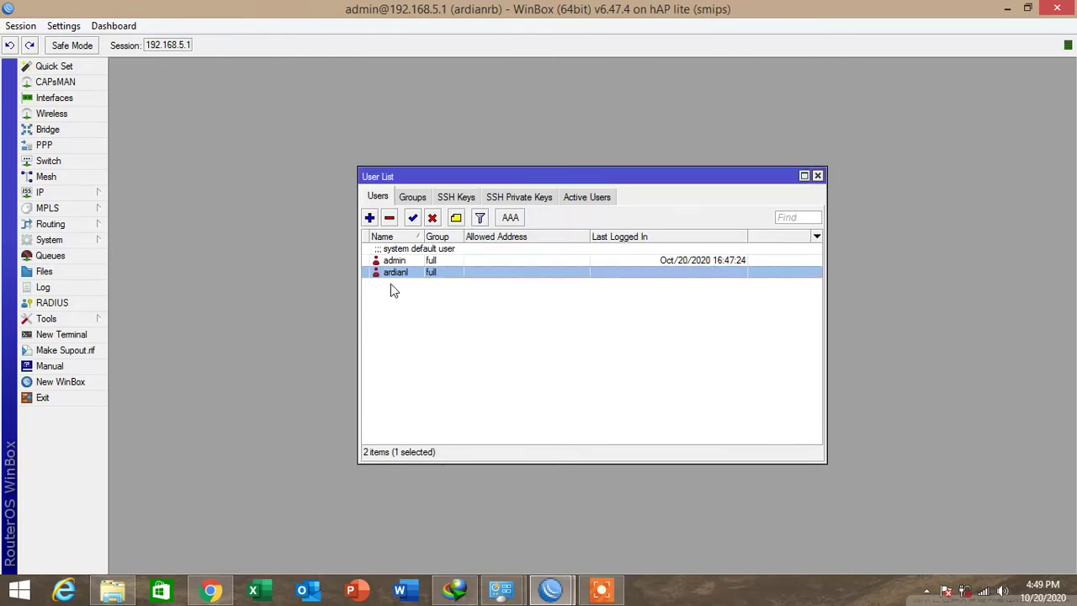
# Delete the default admin account and close the User List.
pyautogui.click(406, 260)
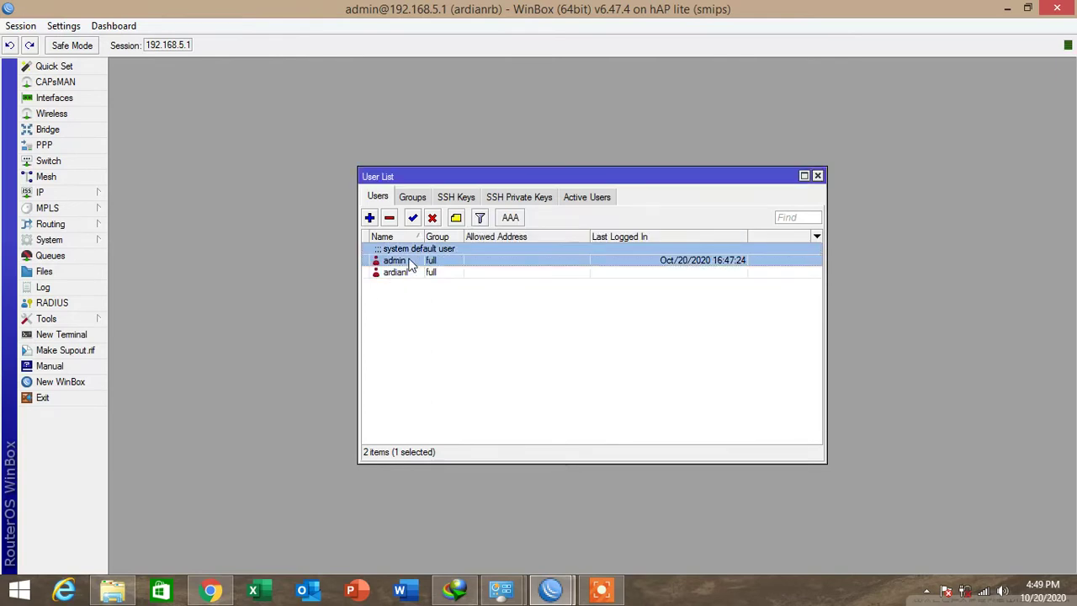
pyautogui.click(388, 221)
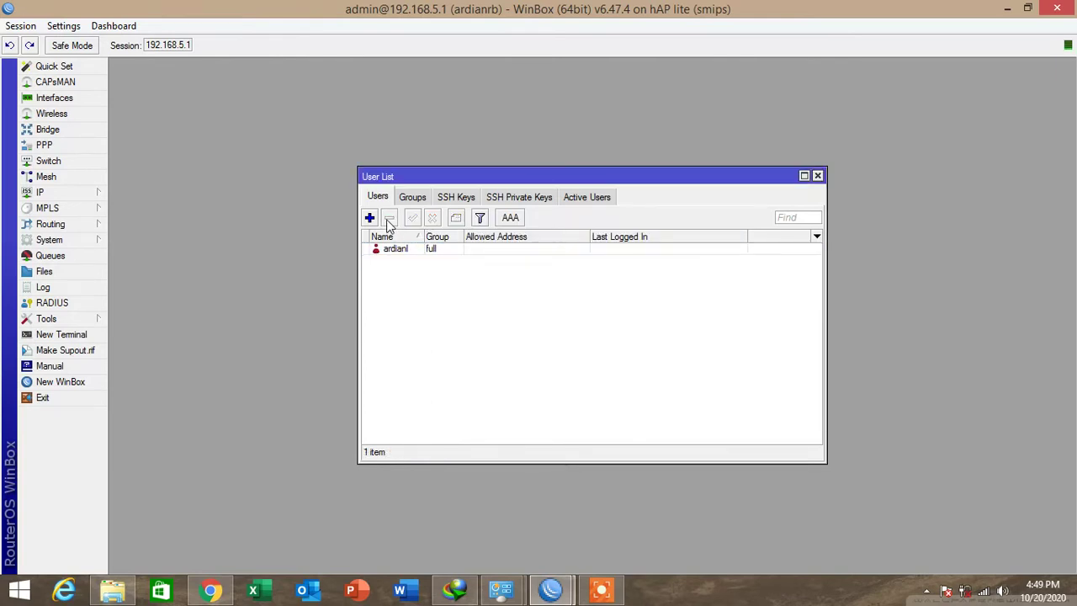
pyautogui.click(817, 176)
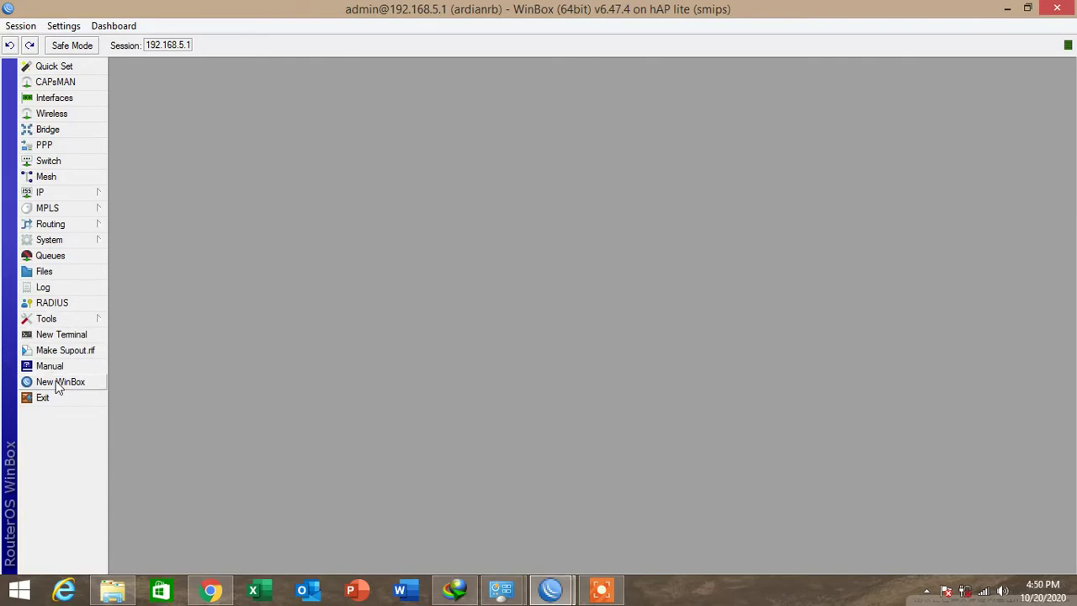
# Connect a fresh WinBox session to 192.168.5.1 using the new user's login.
pyautogui.click(56, 381)
pyautogui.press('Tab')
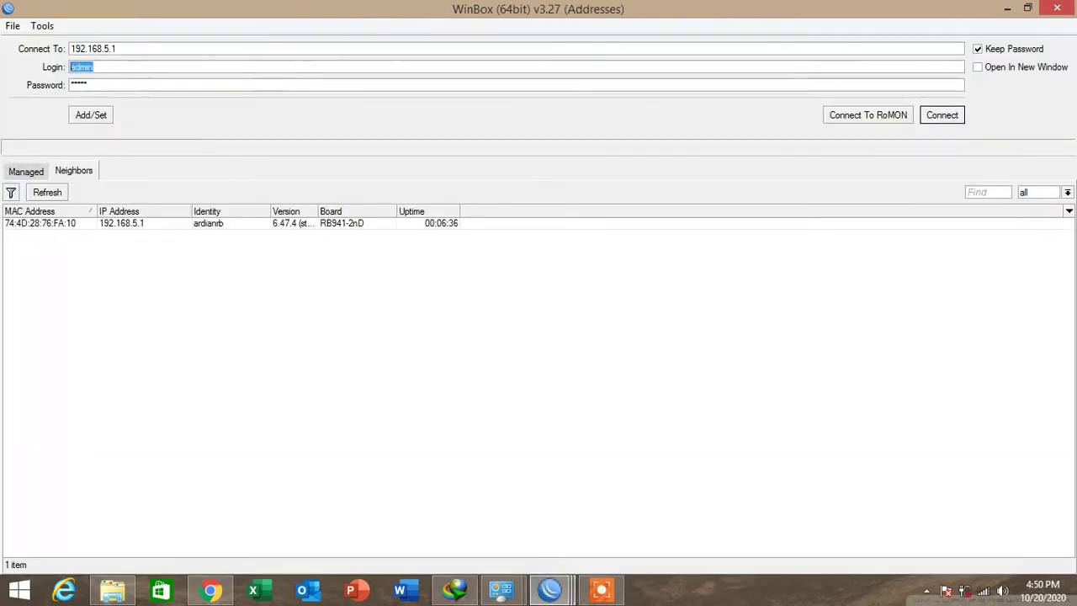
pyautogui.write('ardianl')
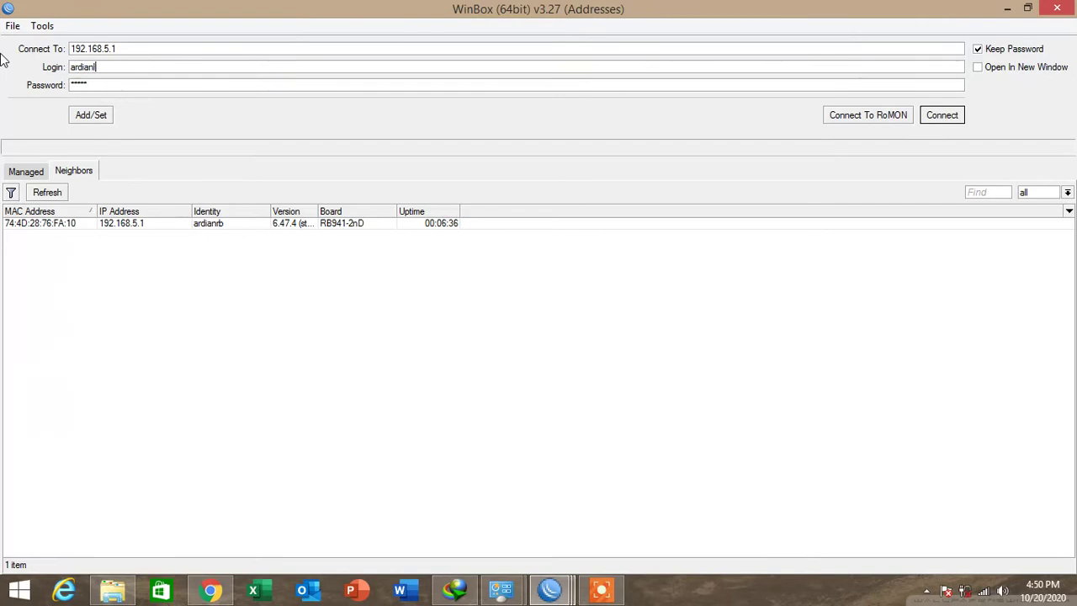
pyautogui.click(113, 224)
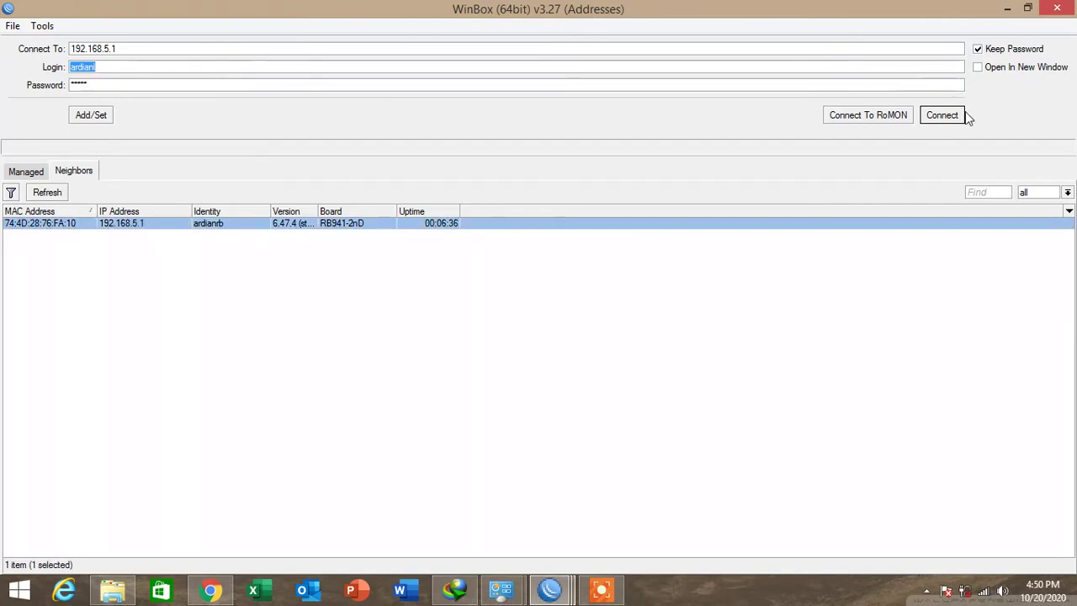
pyautogui.click(956, 117)
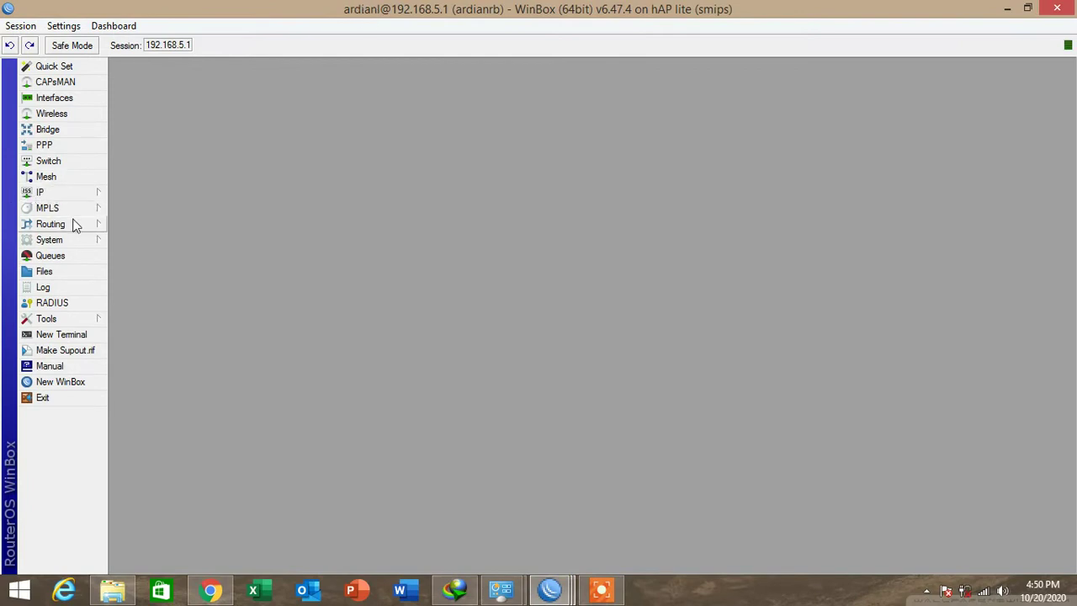
pyautogui.click(83, 243)
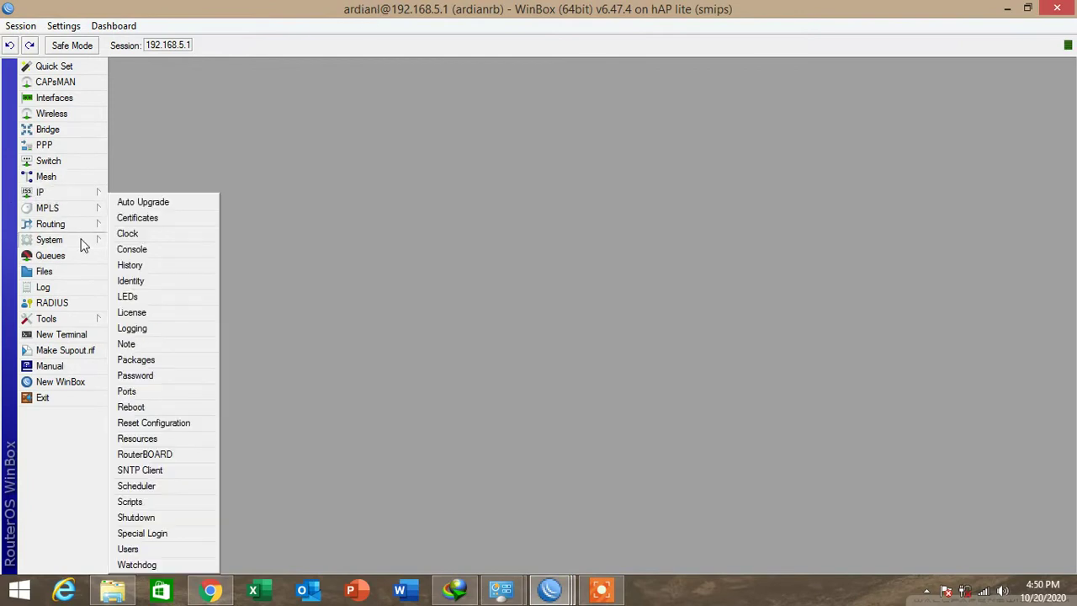
# Enable the SNTP client with primary NTP server pool.ntp.org.
pyautogui.click(187, 468)
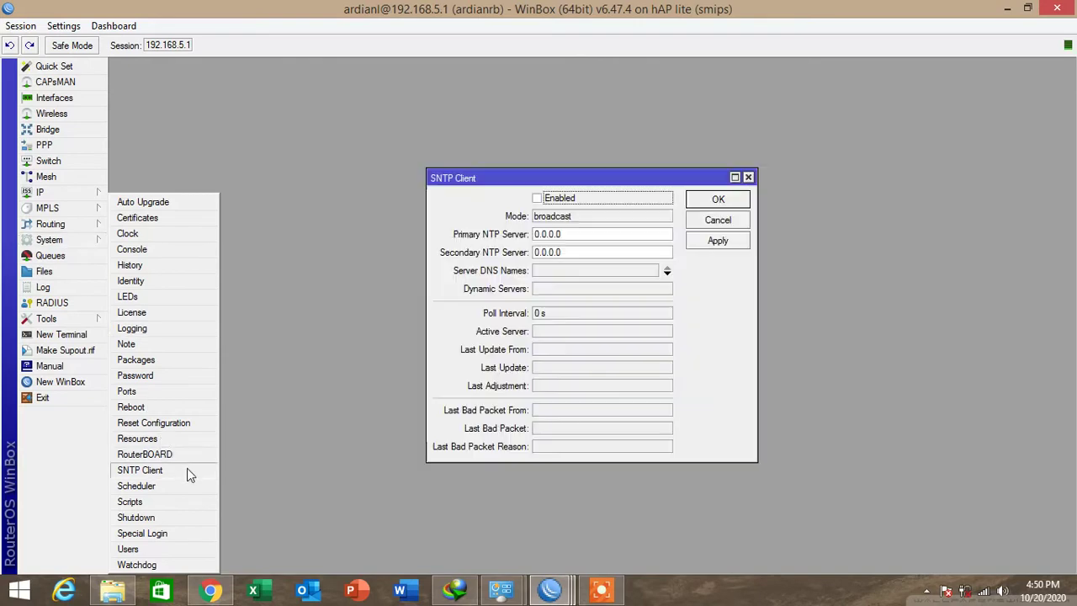
pyautogui.click(537, 198)
pyautogui.moveTo(579, 233); pyautogui.dragTo(382, 231)
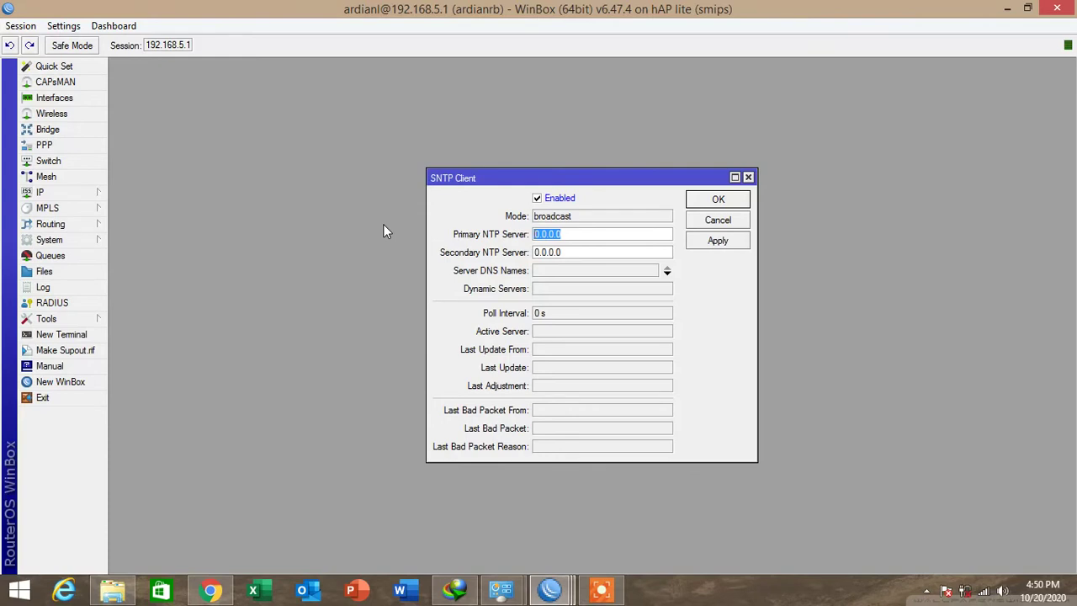
pyautogui.write('pool.ntp.org')
pyautogui.click(715, 241)
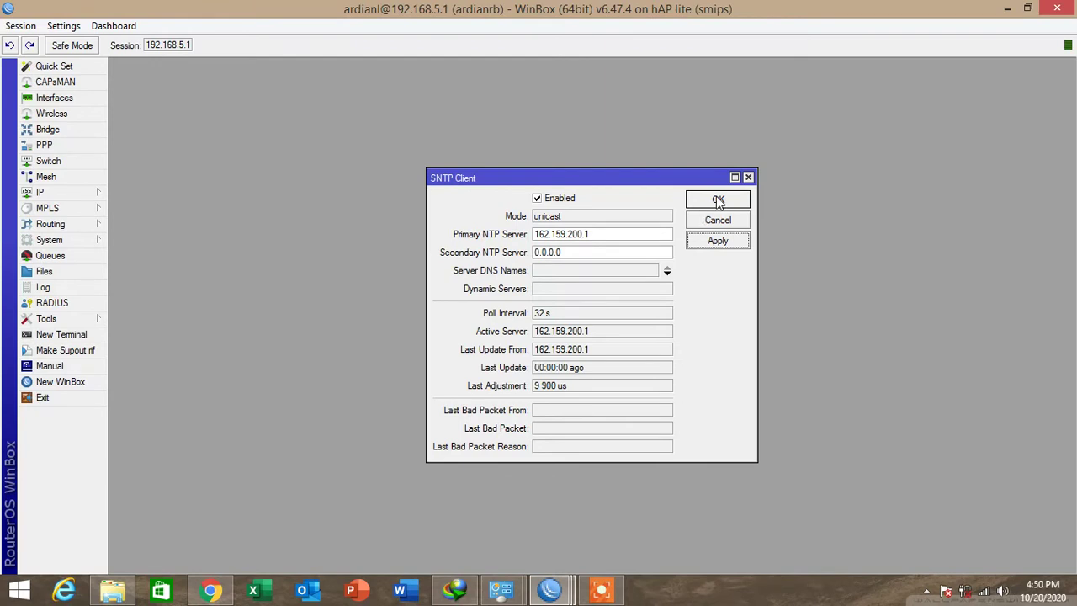
pyautogui.click(721, 202)
# Apply the clock settings with the Asia/Makassar time zone.
pyautogui.click(48, 240)
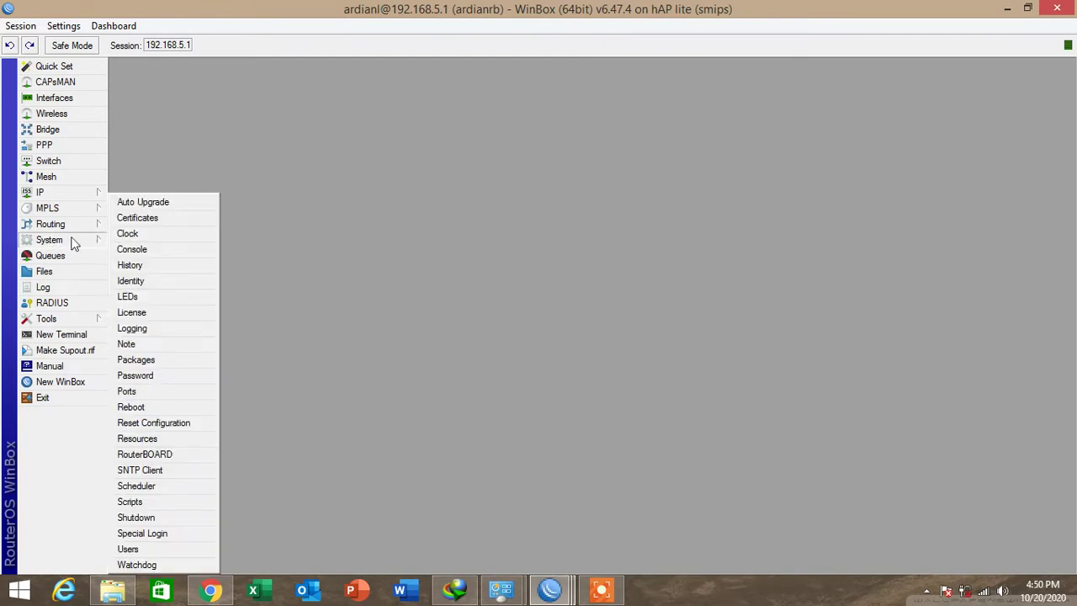
pyautogui.click(136, 234)
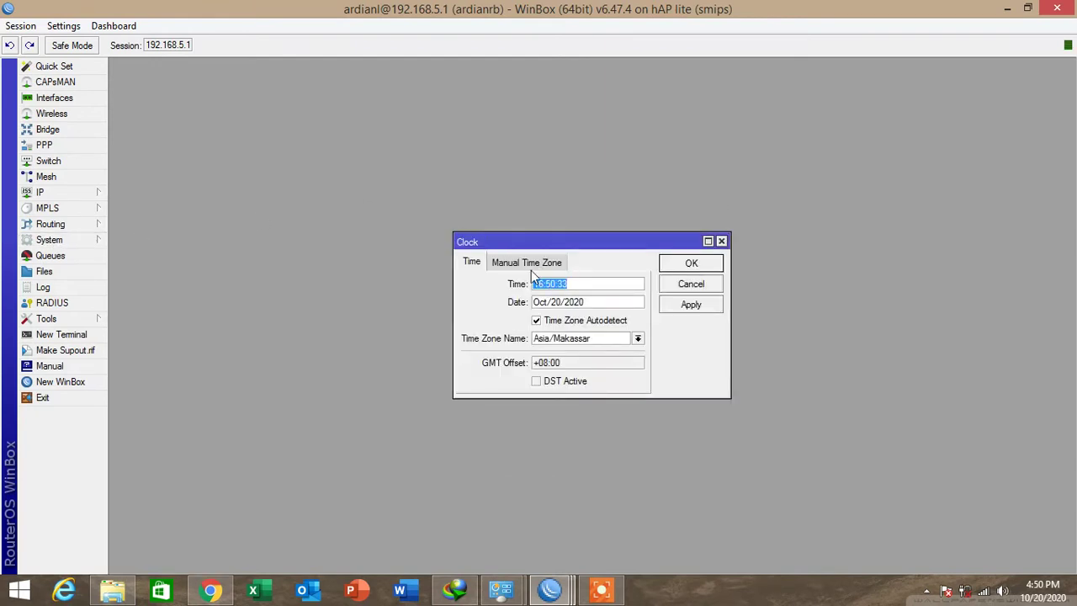
pyautogui.click(595, 336)
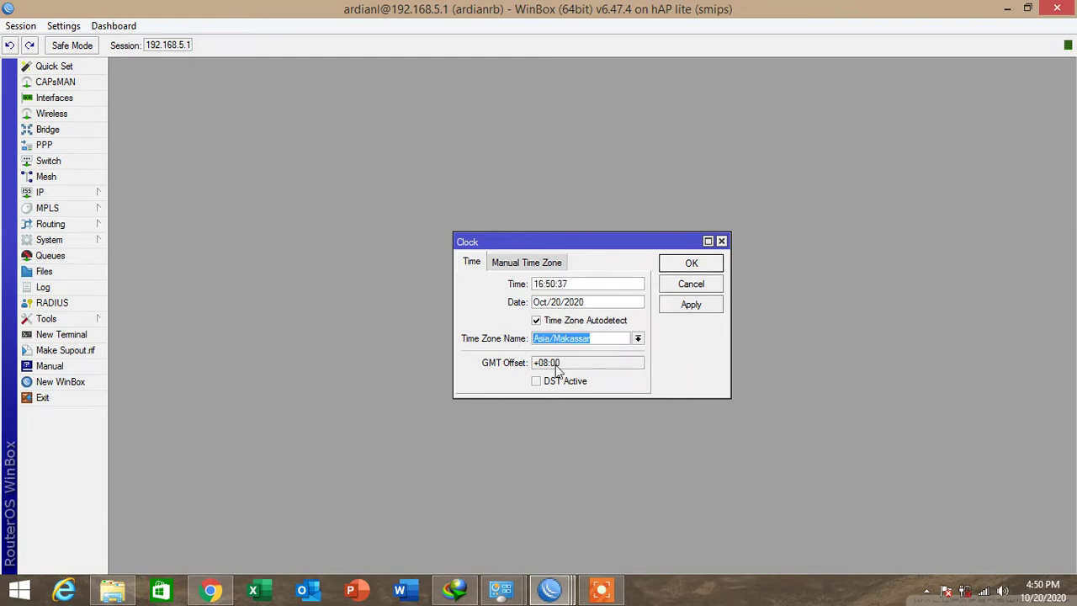
pyautogui.click(713, 304)
pyautogui.click(697, 263)
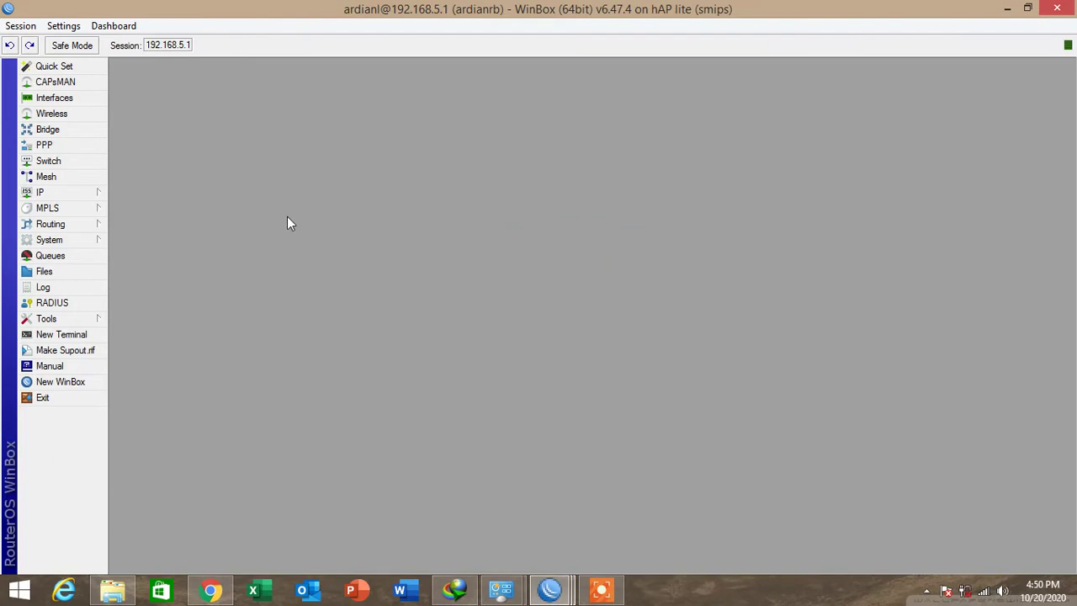
# Add a new virtual wireless interface based on wlan1 from the Interface List.
pyautogui.click(73, 239)
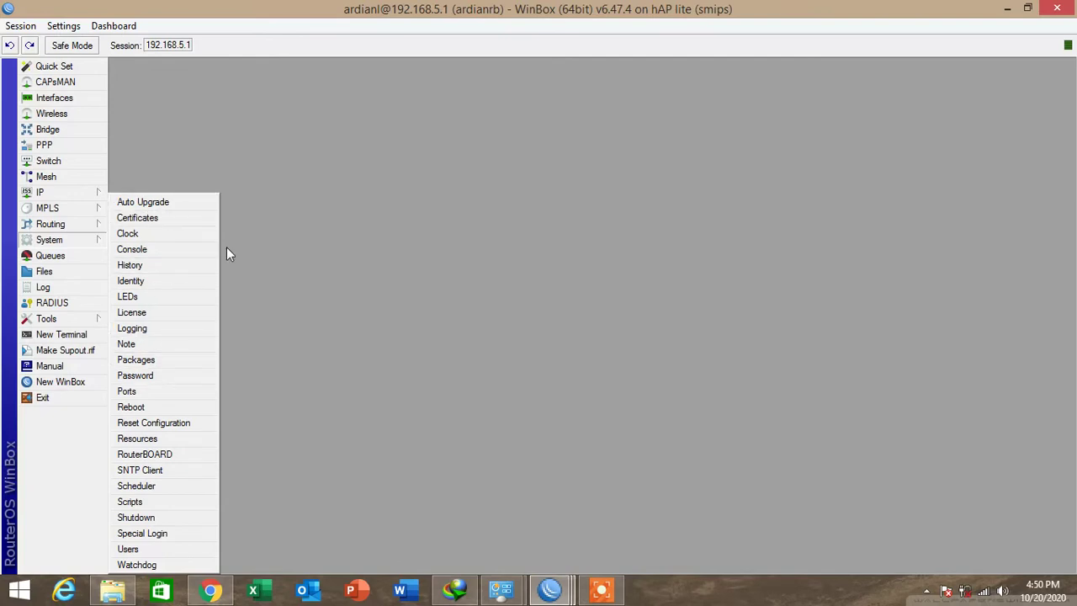
pyautogui.click(300, 281)
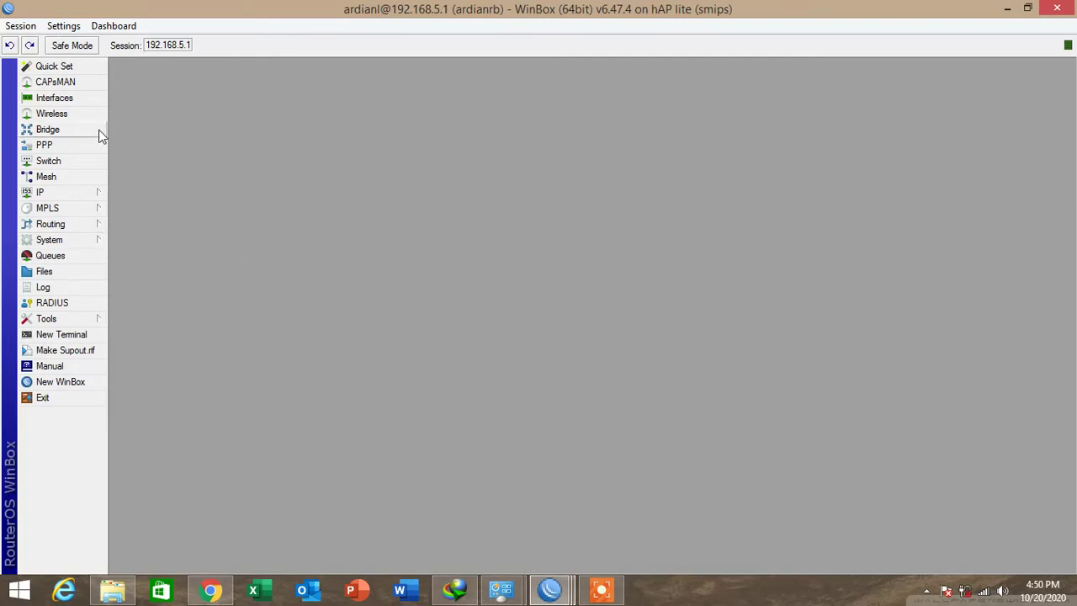
pyautogui.click(67, 100)
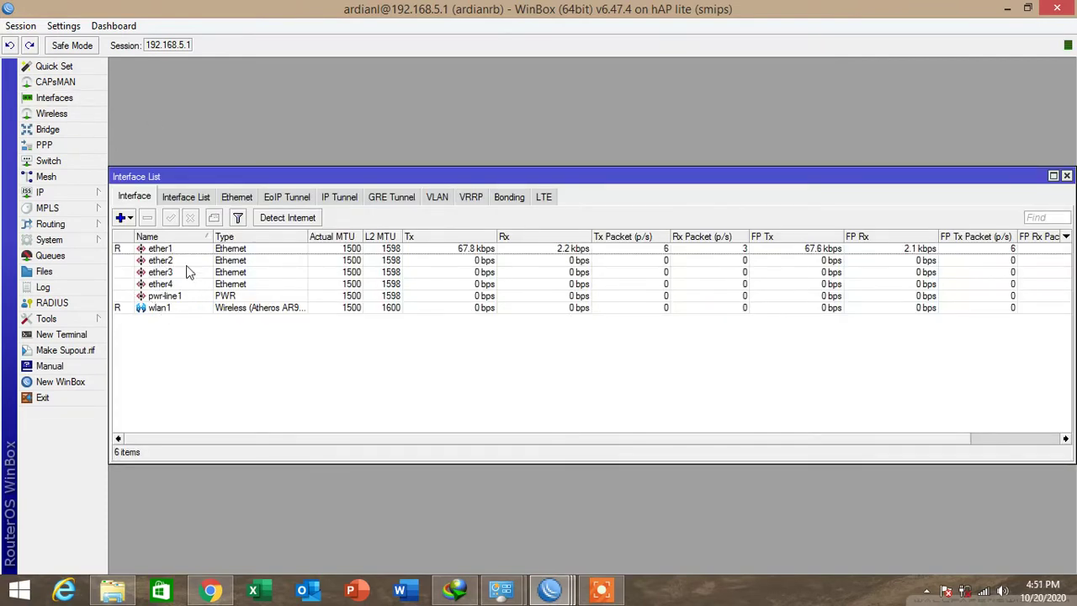
pyautogui.click(172, 310)
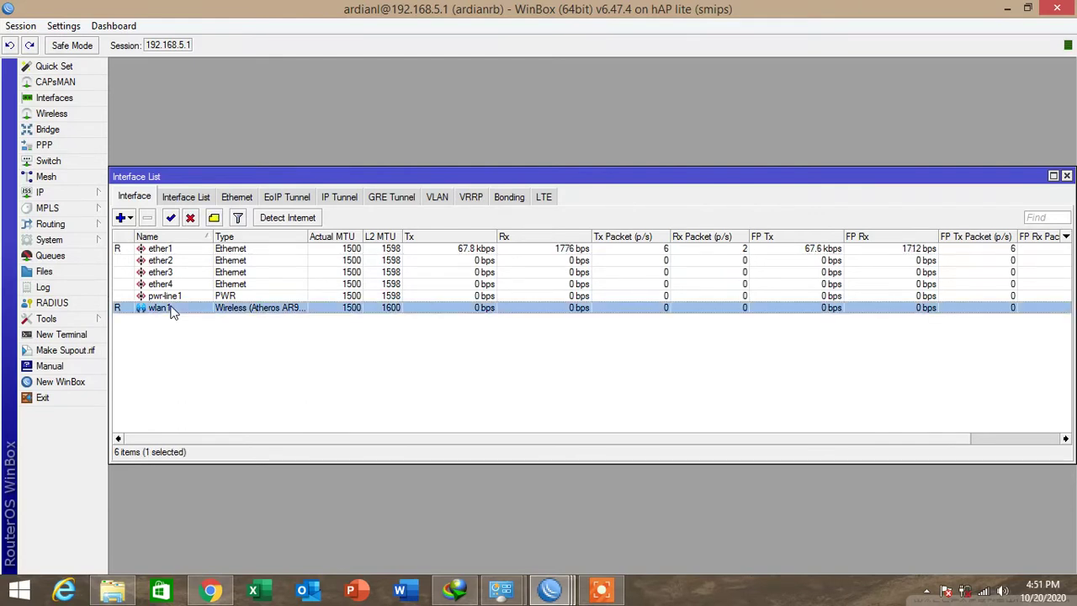
pyautogui.click(130, 217)
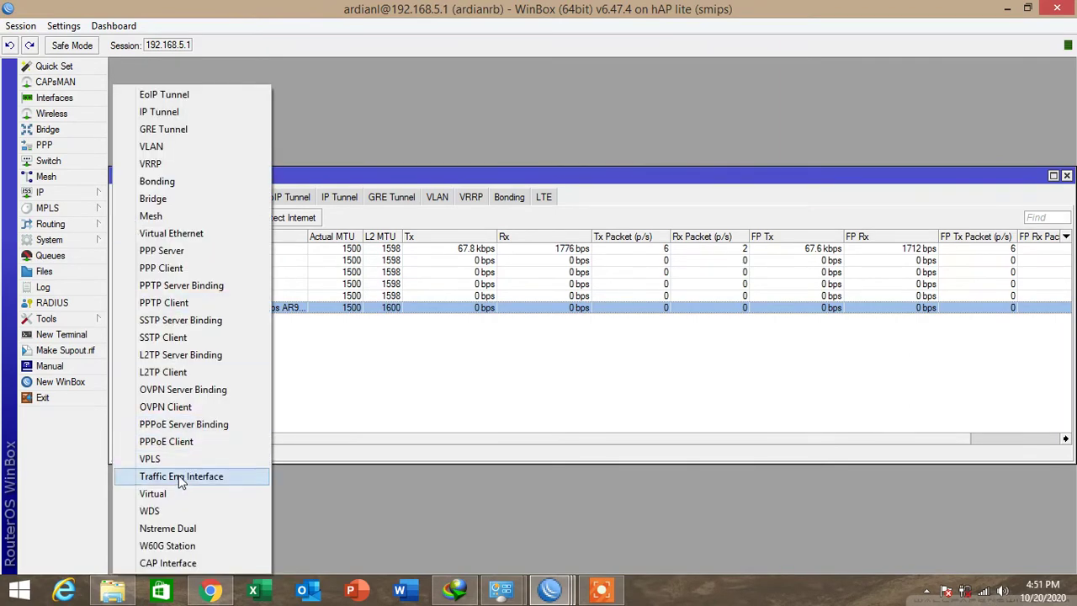
pyautogui.click(179, 492)
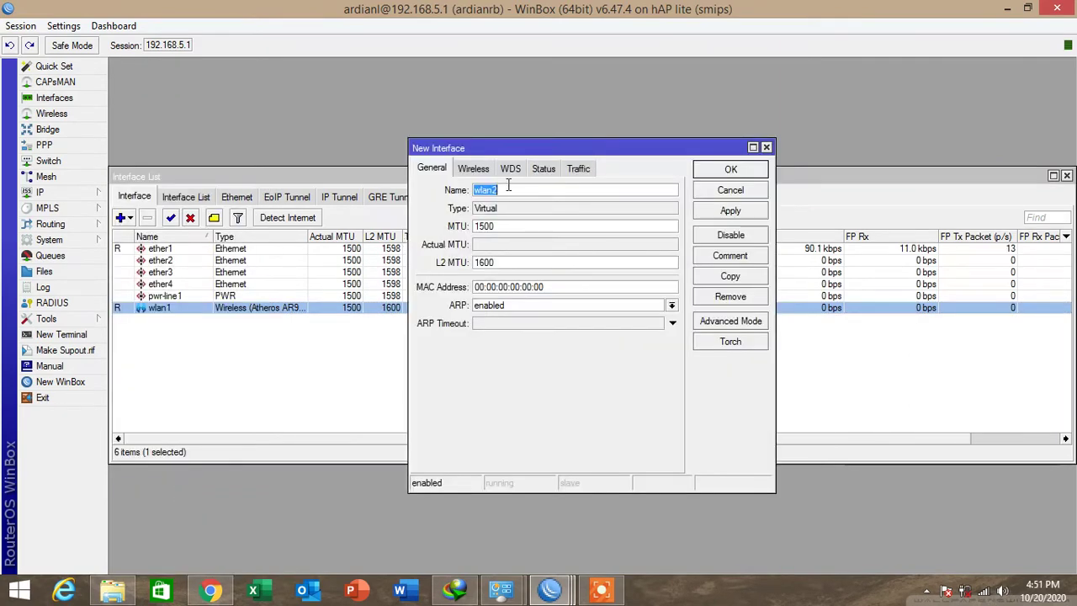
# Give the virtual interface SSID virtualapardian and save it as wlan2.
pyautogui.click(472, 170)
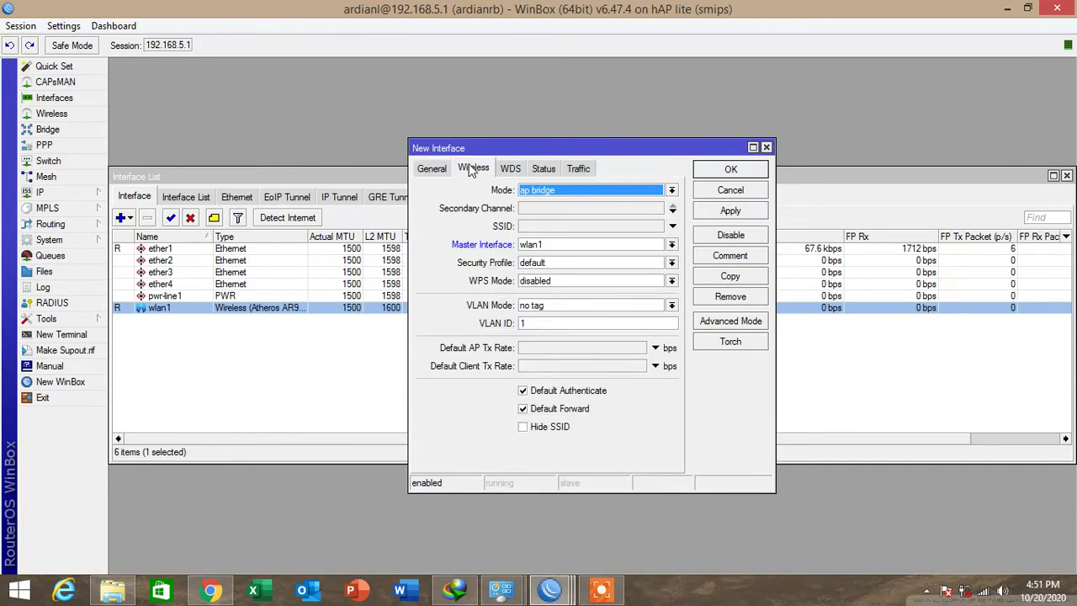
pyautogui.click(587, 227)
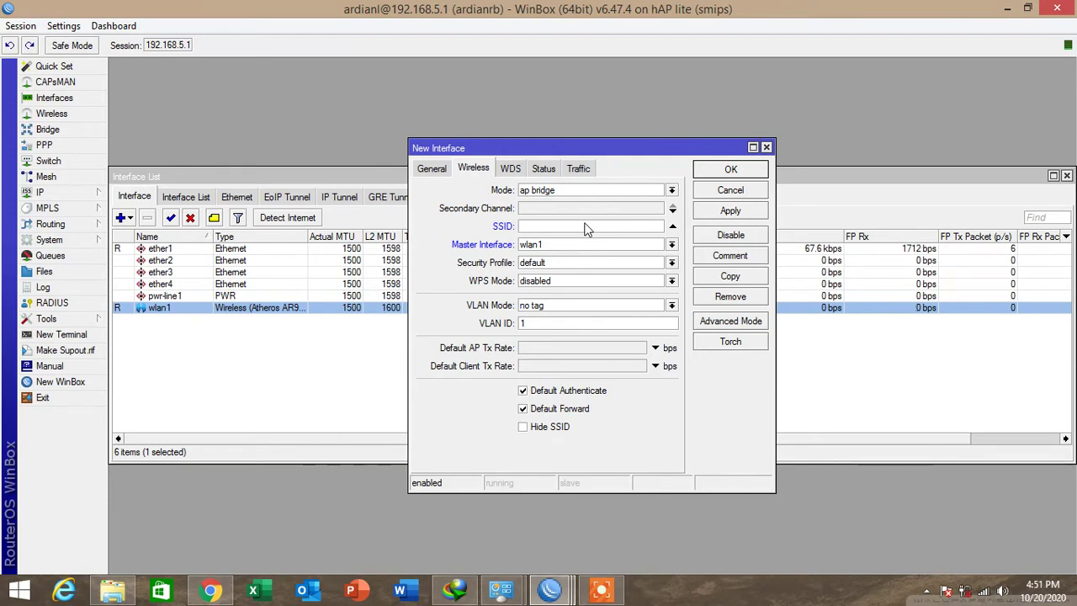
pyautogui.write('alapardian')
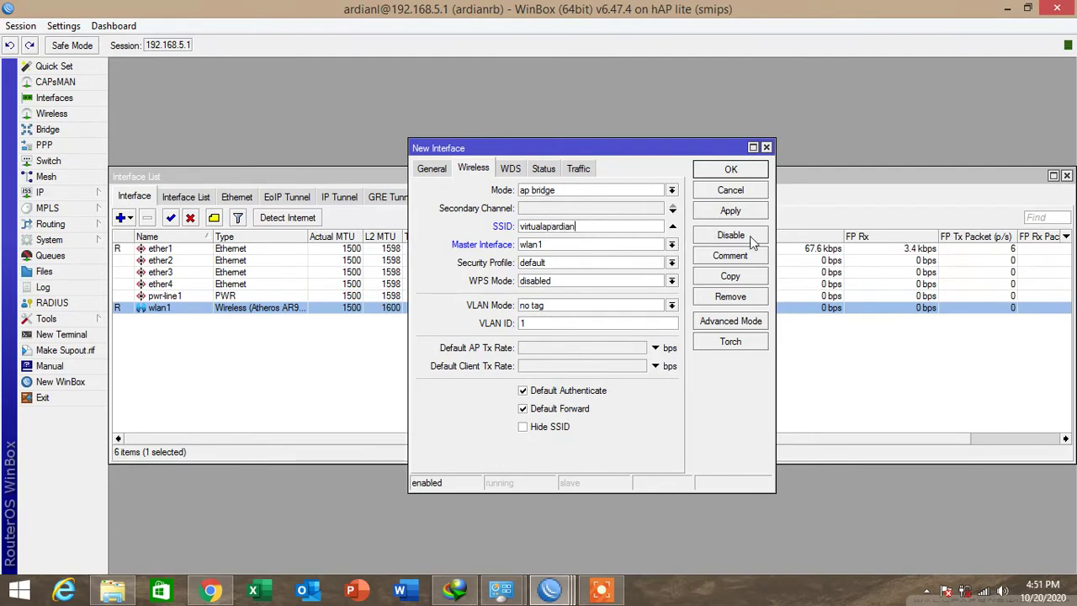
pyautogui.click(728, 210)
pyautogui.click(719, 169)
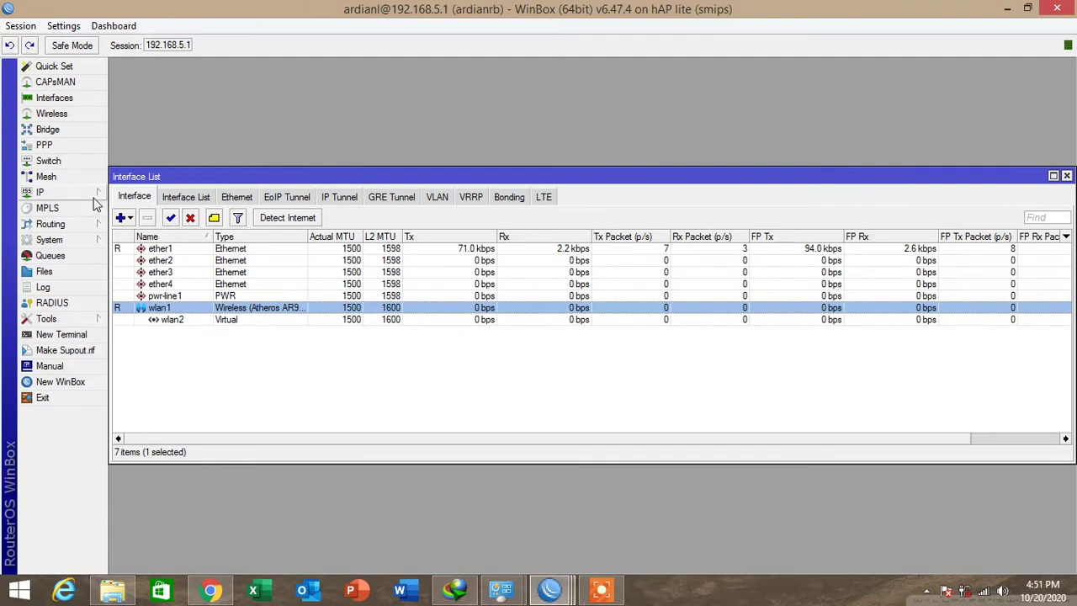
# Add address 192.168.6.1/28 on interface wlan2 and close the Address List.
pyautogui.click(95, 195)
pyautogui.click(157, 229)
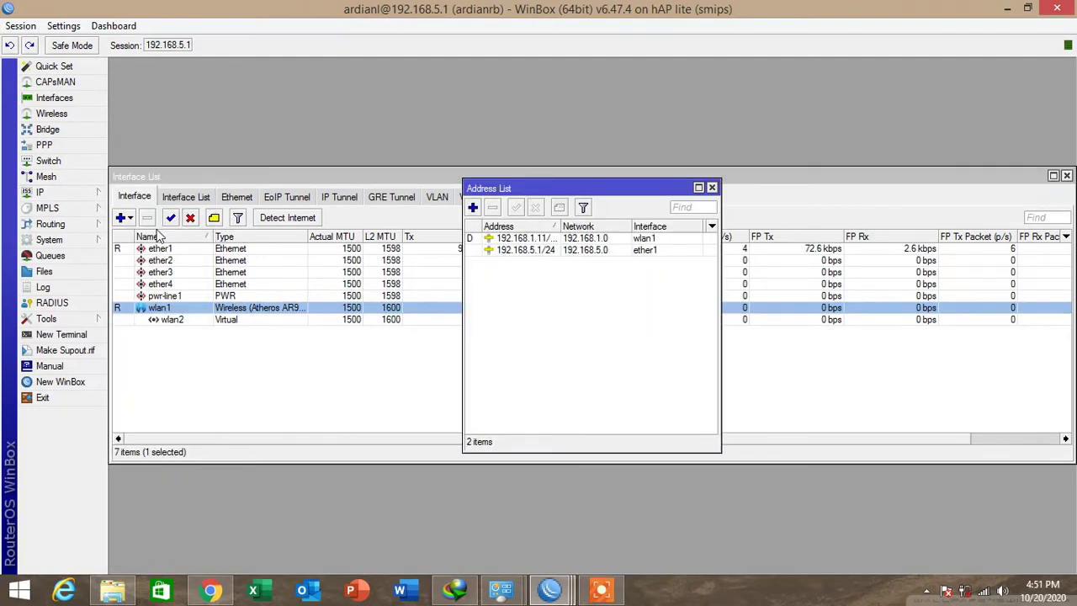
pyautogui.click(473, 208)
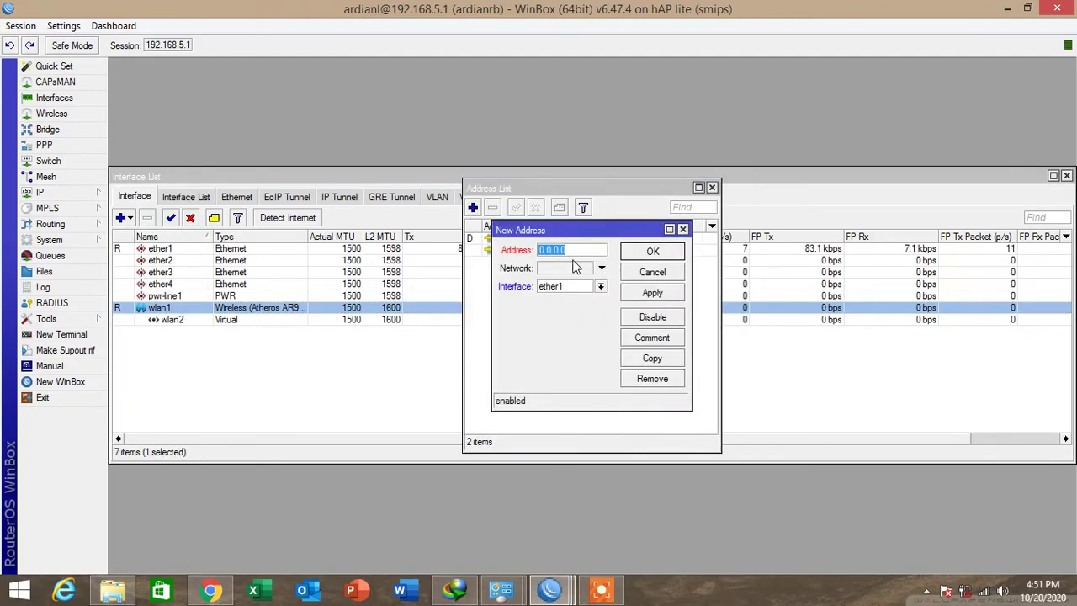
pyautogui.write('192.168.6.1/28')
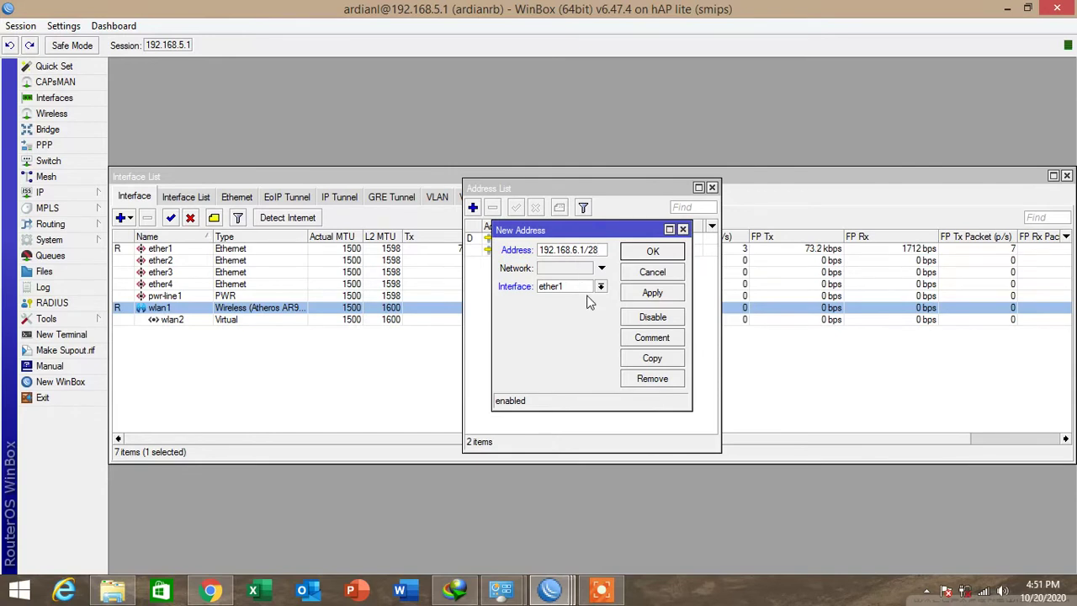
pyautogui.click(600, 286)
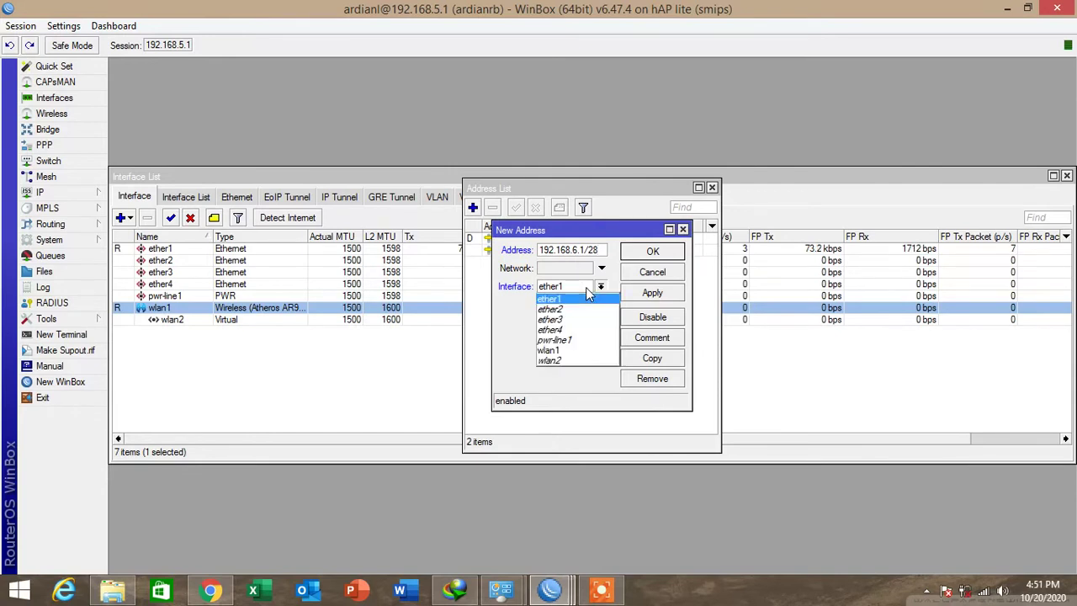
pyautogui.click(564, 360)
pyautogui.click(654, 291)
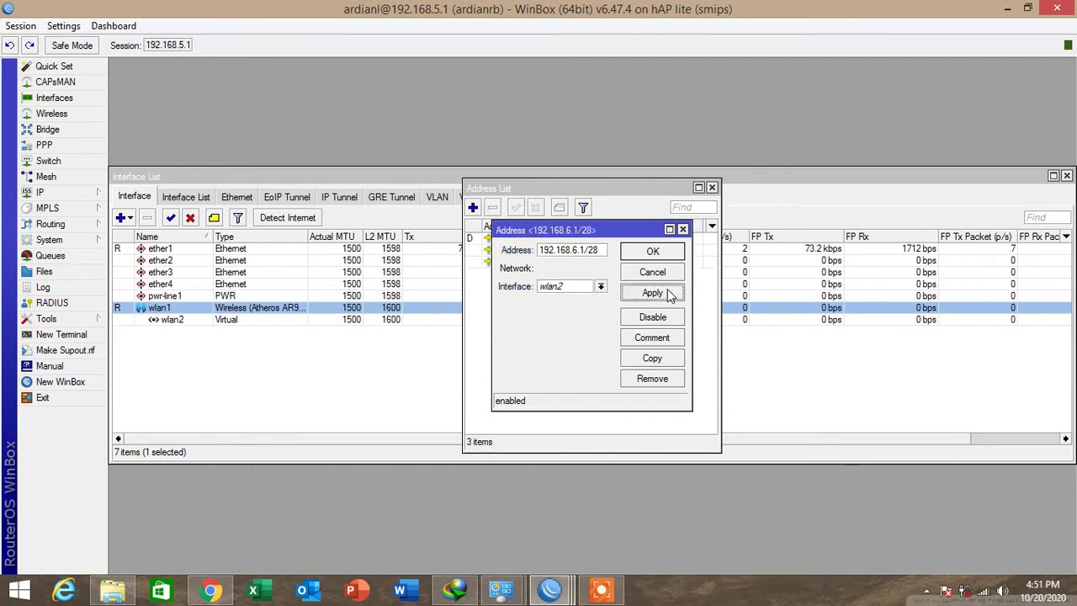
pyautogui.click(683, 251)
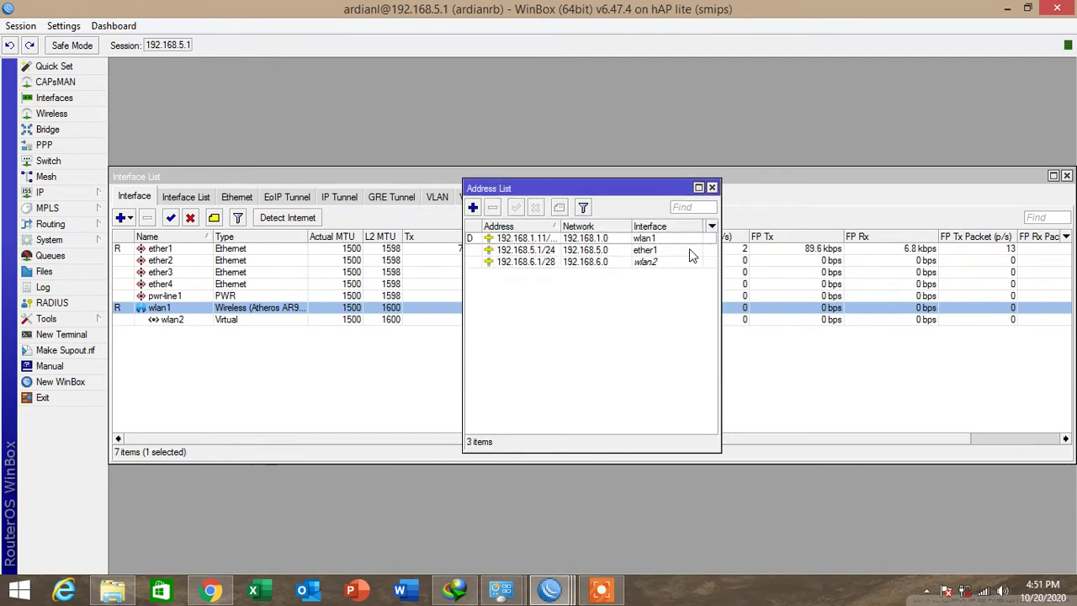
pyautogui.click(711, 187)
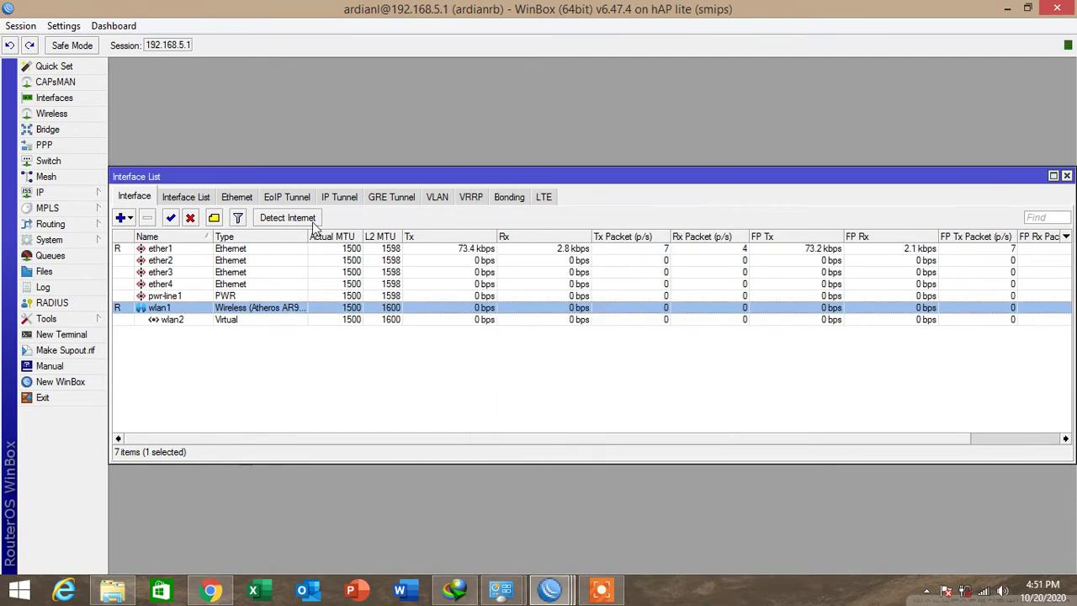
# Run DHCP Setup on wlan2, accepting the suggested pool dhcp_pool1 and 00:10:00 lease.
pyautogui.click(47, 192)
pyautogui.click(155, 288)
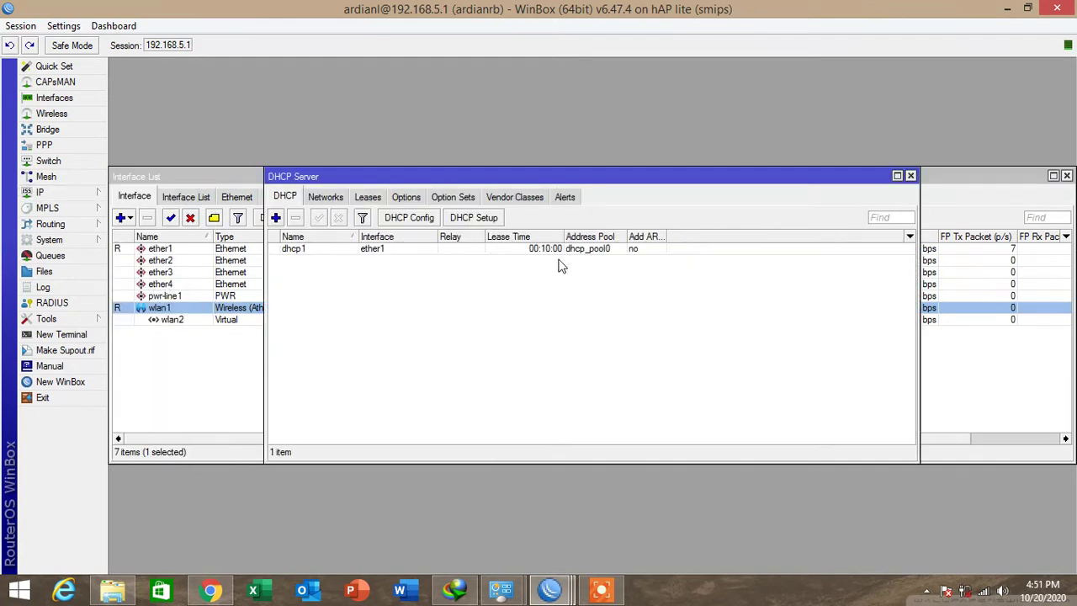
pyautogui.click(481, 218)
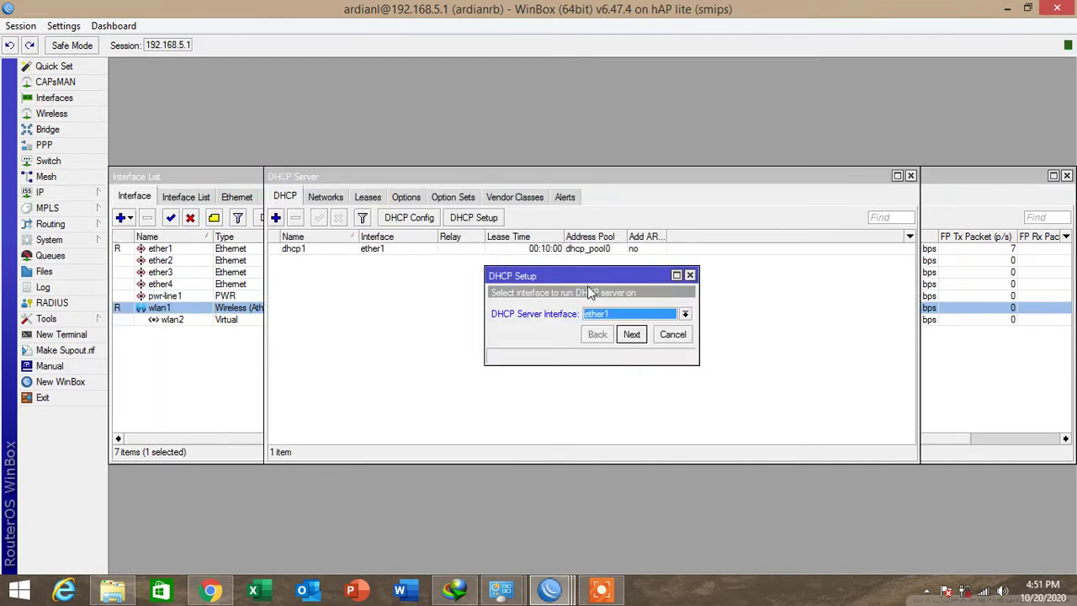
pyautogui.click(606, 315)
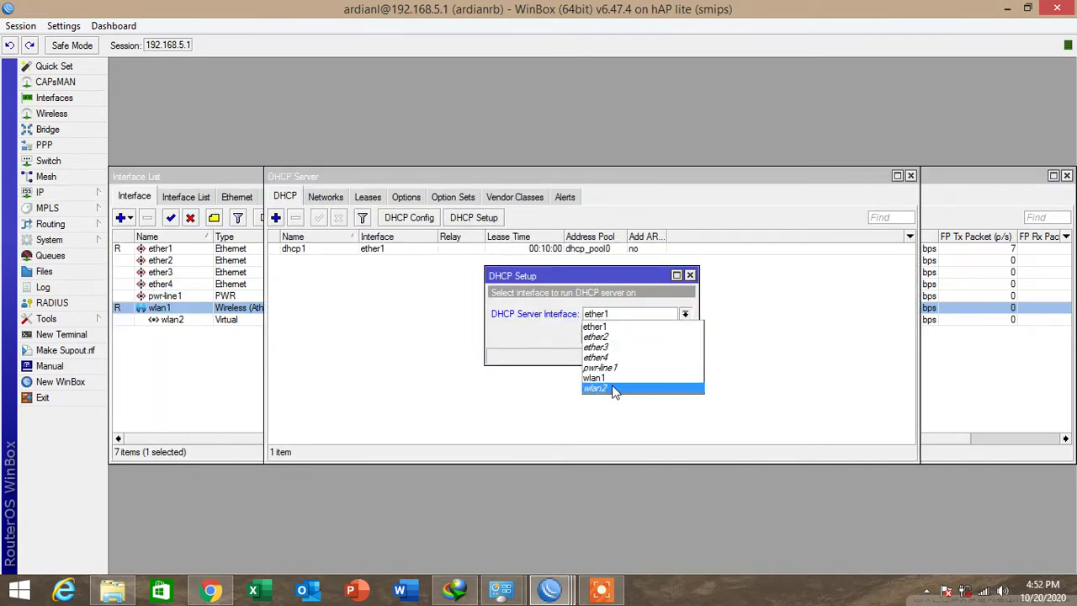
pyautogui.click(611, 388)
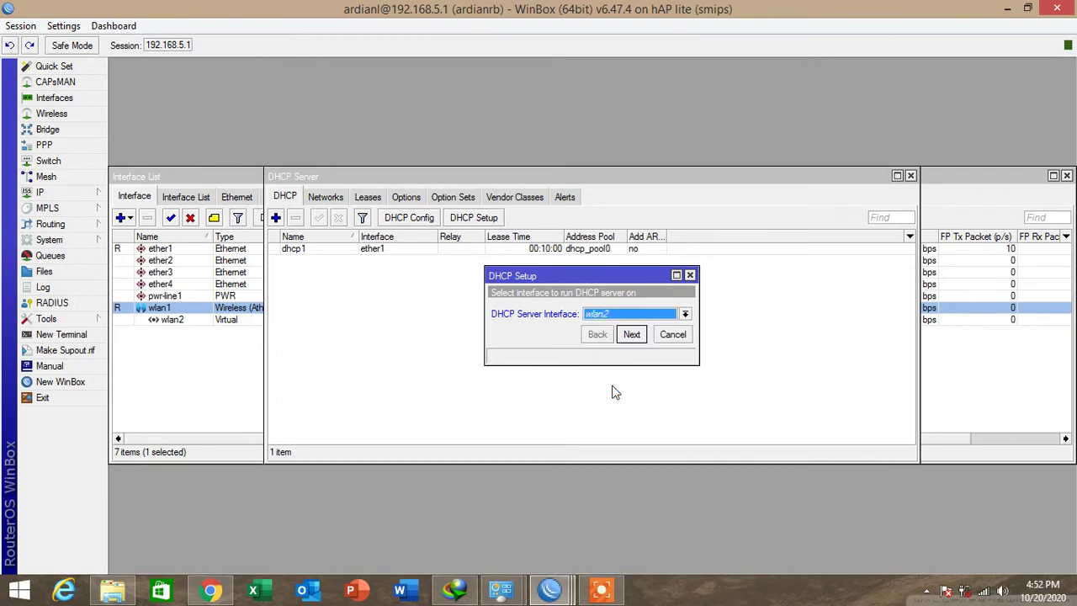
pyautogui.click(631, 334)
pyautogui.click(631, 333)
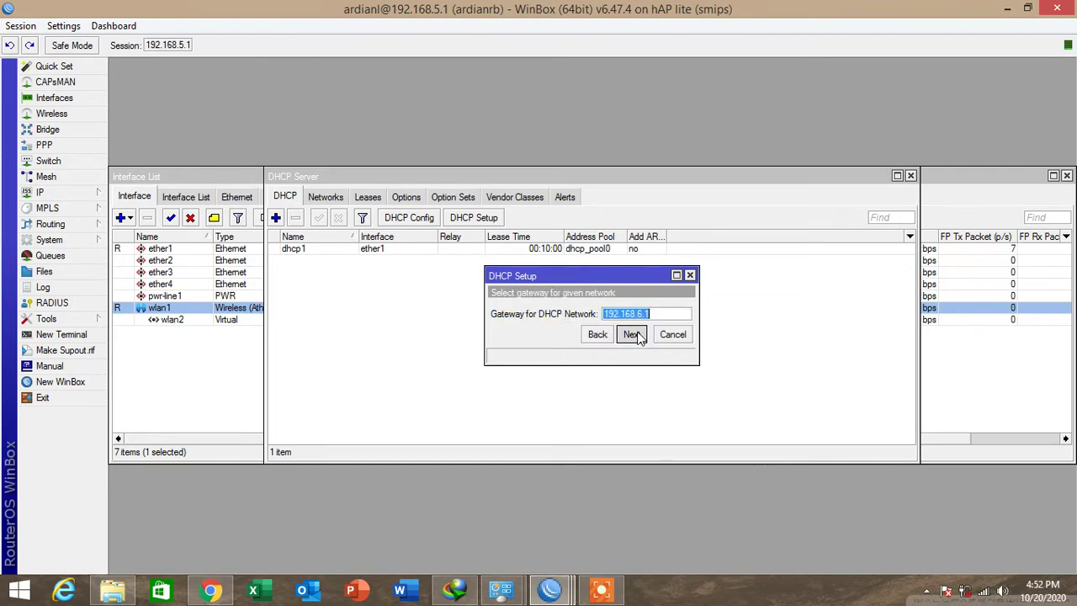
pyautogui.click(631, 334)
pyautogui.click(631, 334)
pyautogui.click(631, 334)
pyautogui.click(632, 334)
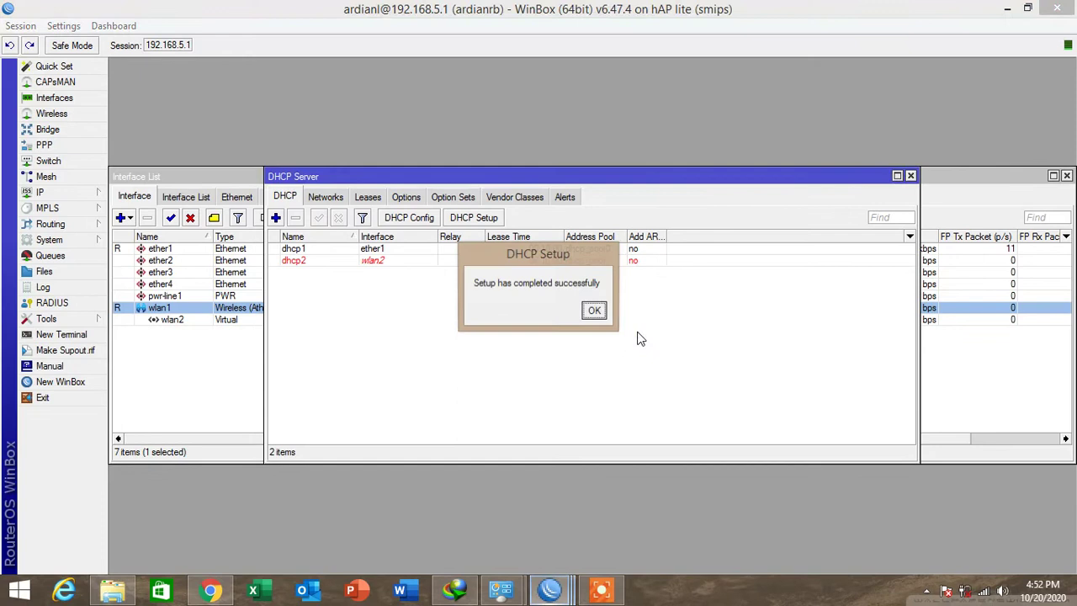
pyautogui.click(593, 312)
# Select the new dhcp2 server, then close the DHCP Server and Interface List windows.
pyautogui.click(351, 260)
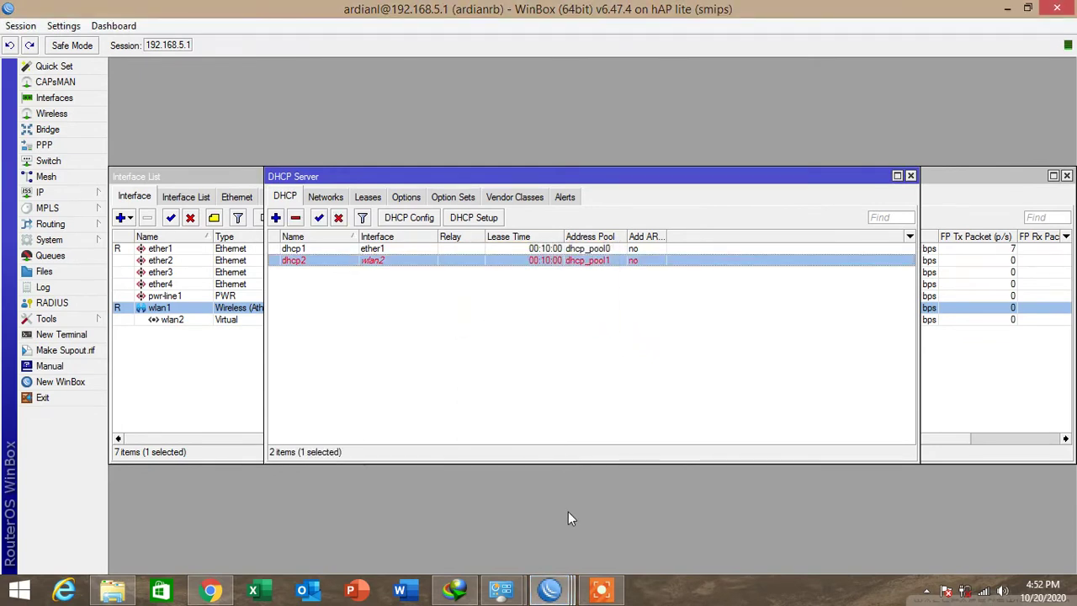
pyautogui.click(910, 177)
pyautogui.click(1067, 176)
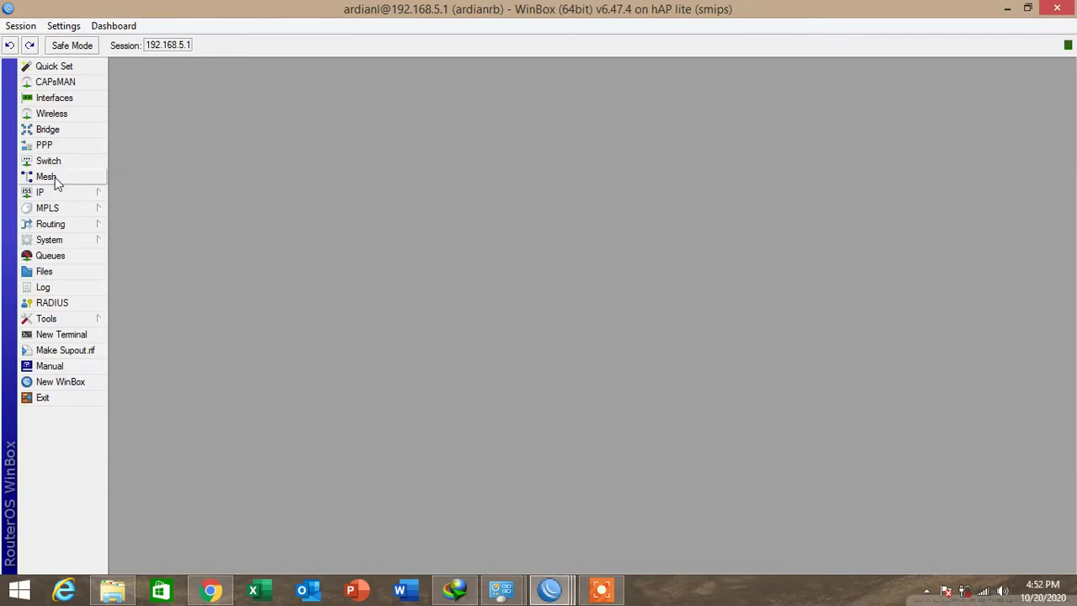
# Start Hotspot Setup and choose wlan2 as the hotspot interface.
pyautogui.click(60, 200)
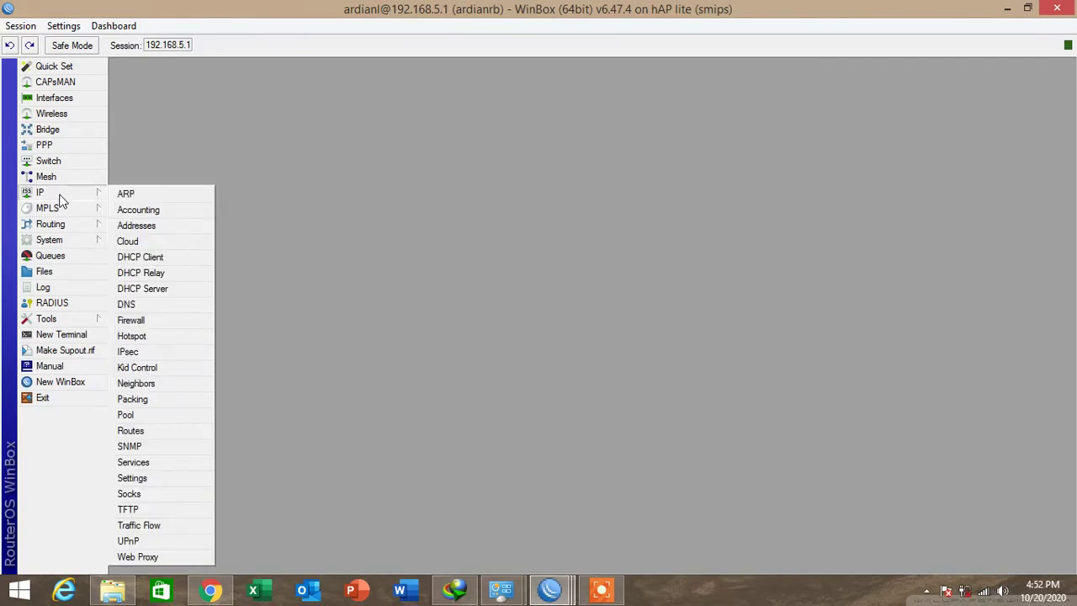
pyautogui.click(132, 335)
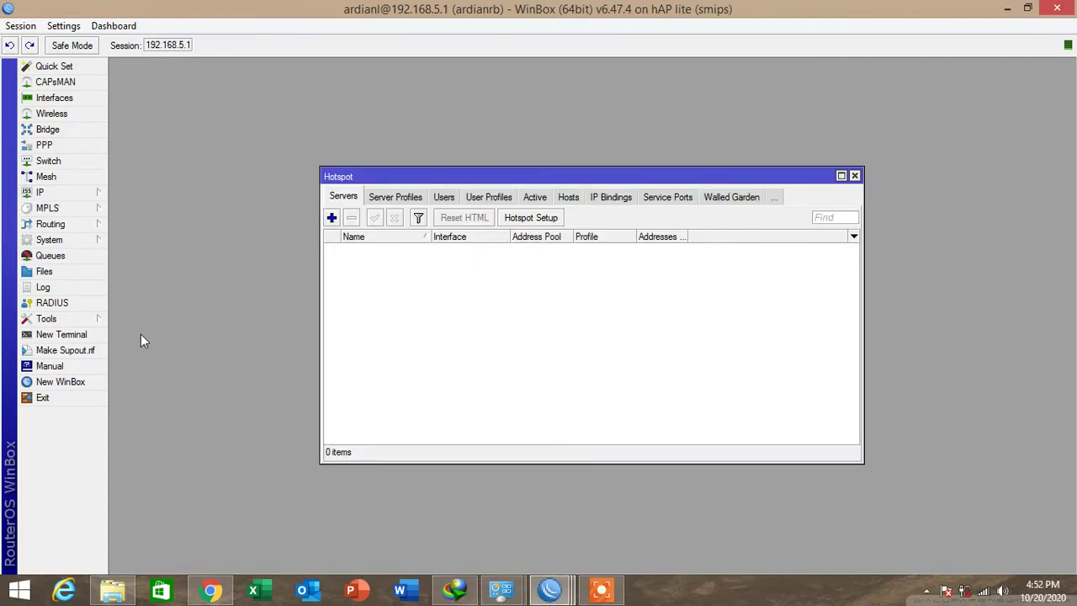
pyautogui.click(531, 217)
pyautogui.click(605, 304)
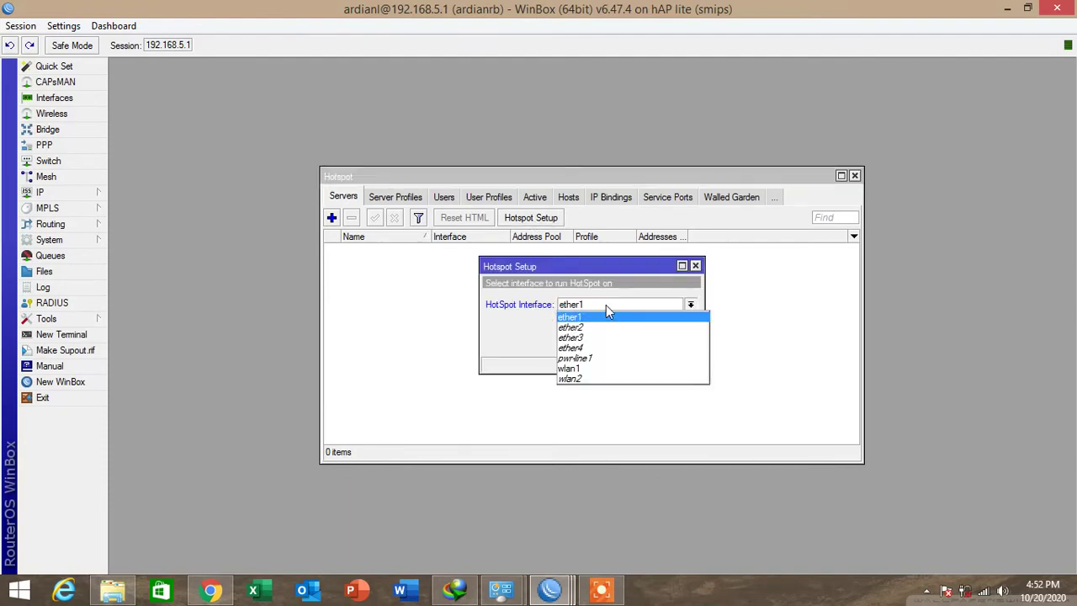
pyautogui.click(602, 379)
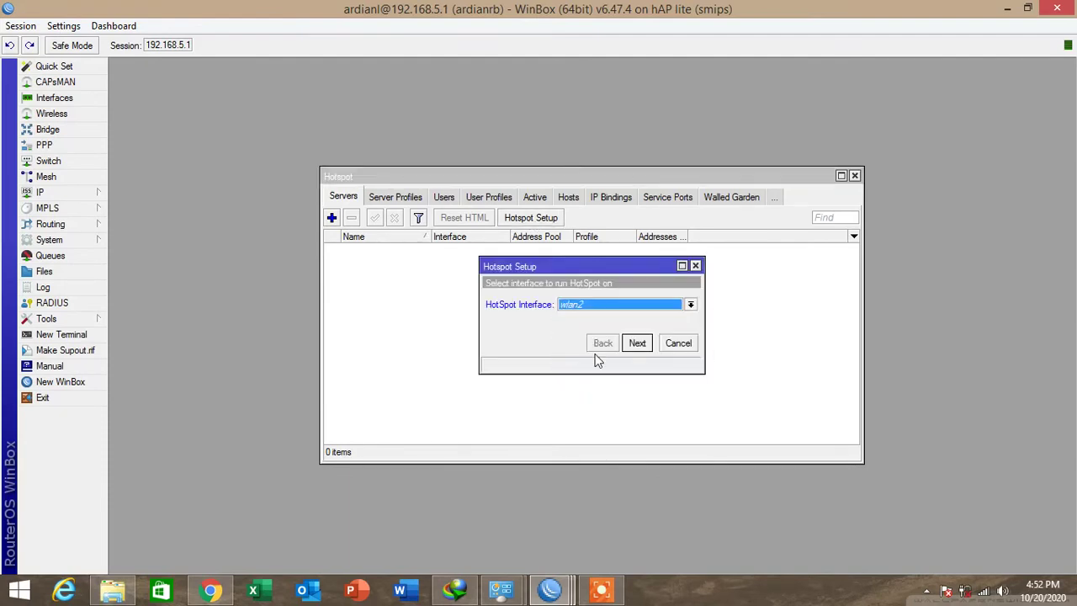
# Accept the suggested address, pool and DNS settings, leaving DNS name empty, to finish hotspot1.
pyautogui.click(644, 349)
pyautogui.click(644, 349)
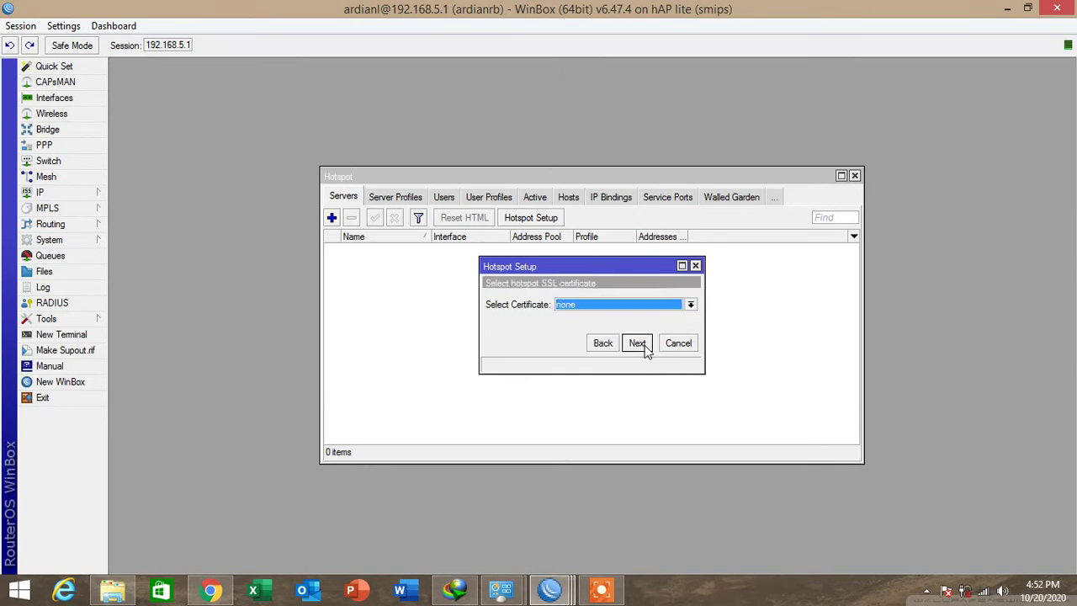
pyautogui.click(644, 349)
pyautogui.click(643, 349)
pyautogui.click(643, 349)
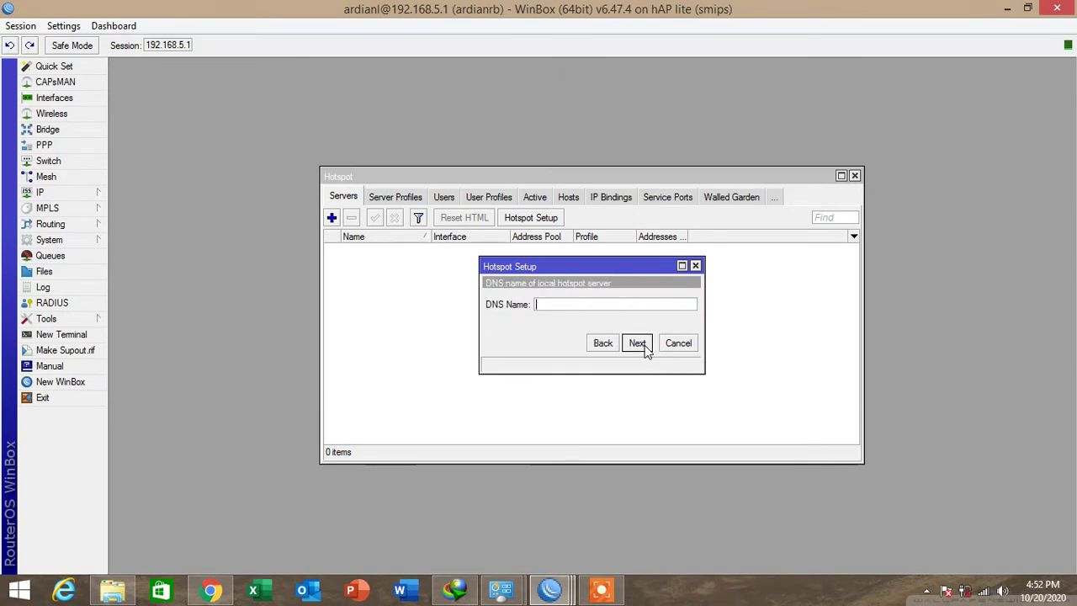
pyautogui.click(643, 349)
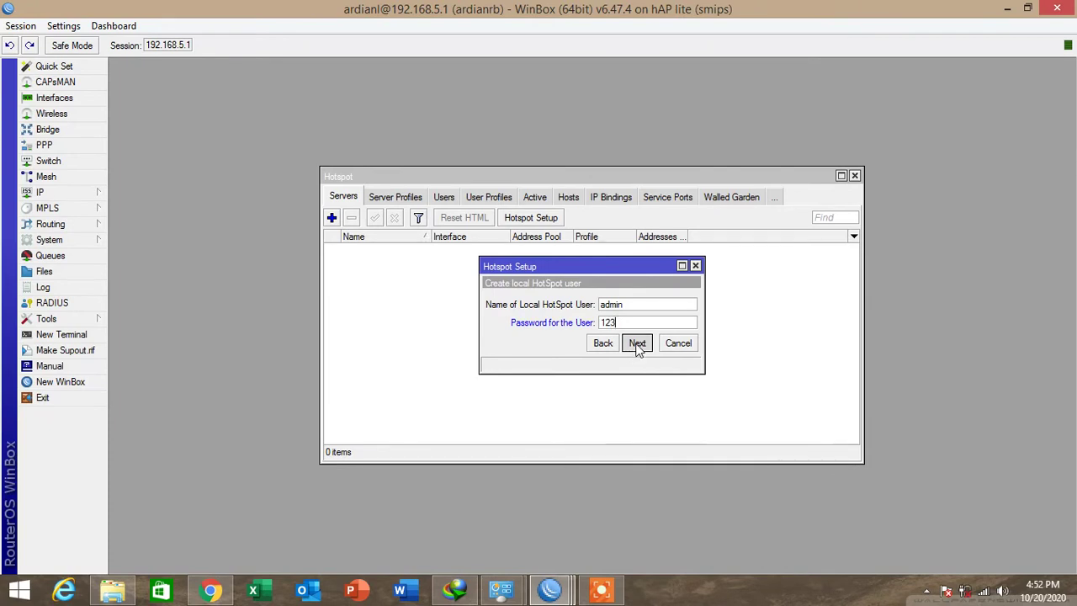
pyautogui.click(637, 344)
pyautogui.click(594, 311)
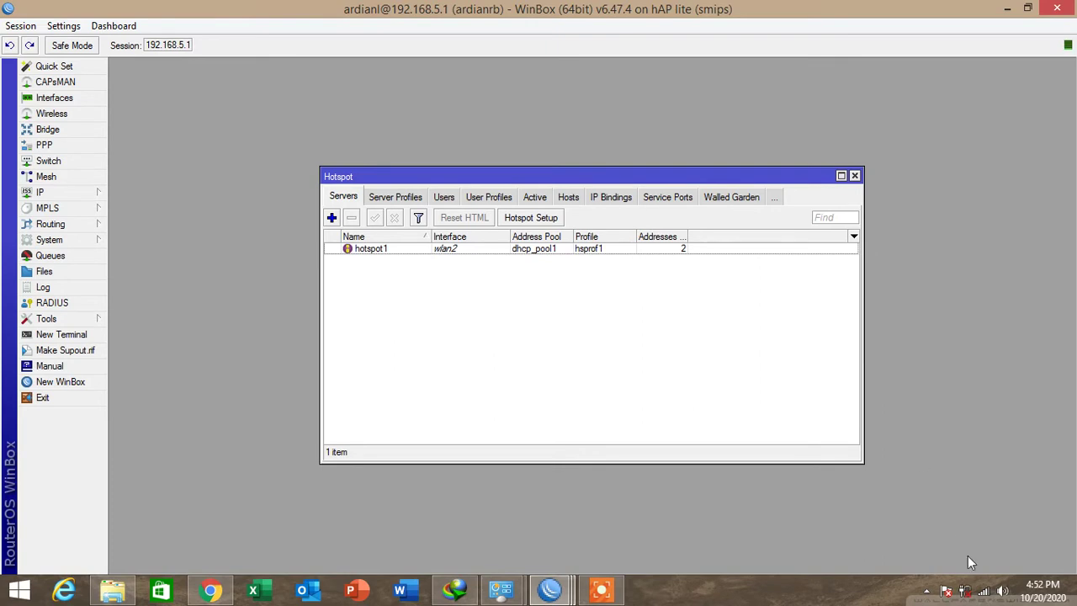
pyautogui.click(986, 591)
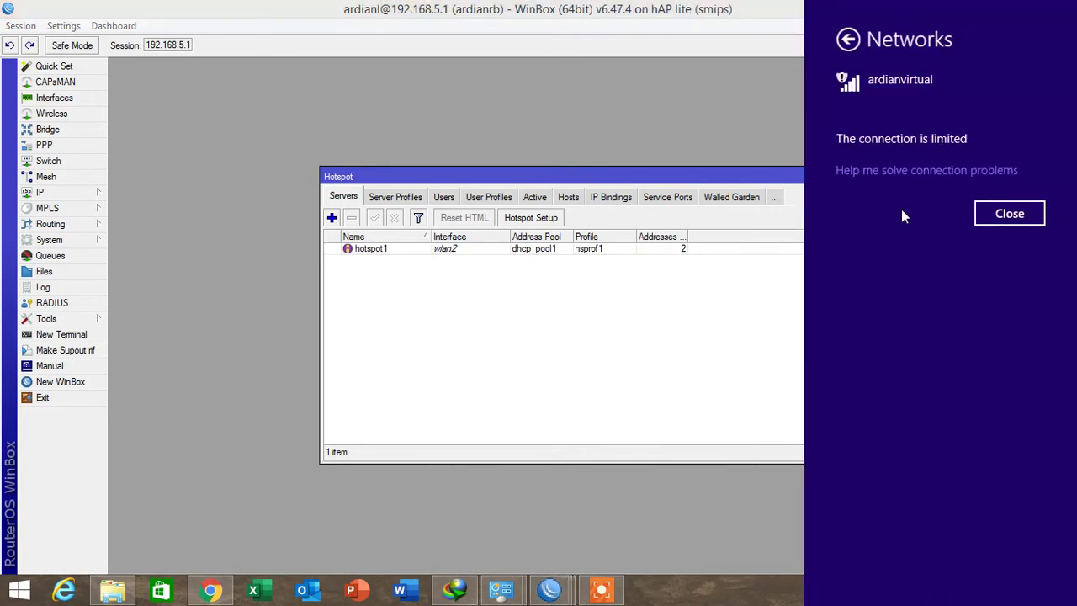
# Connect the laptop to the virtualapardian Wi-Fi network from the available networks list.
pyautogui.click(1000, 221)
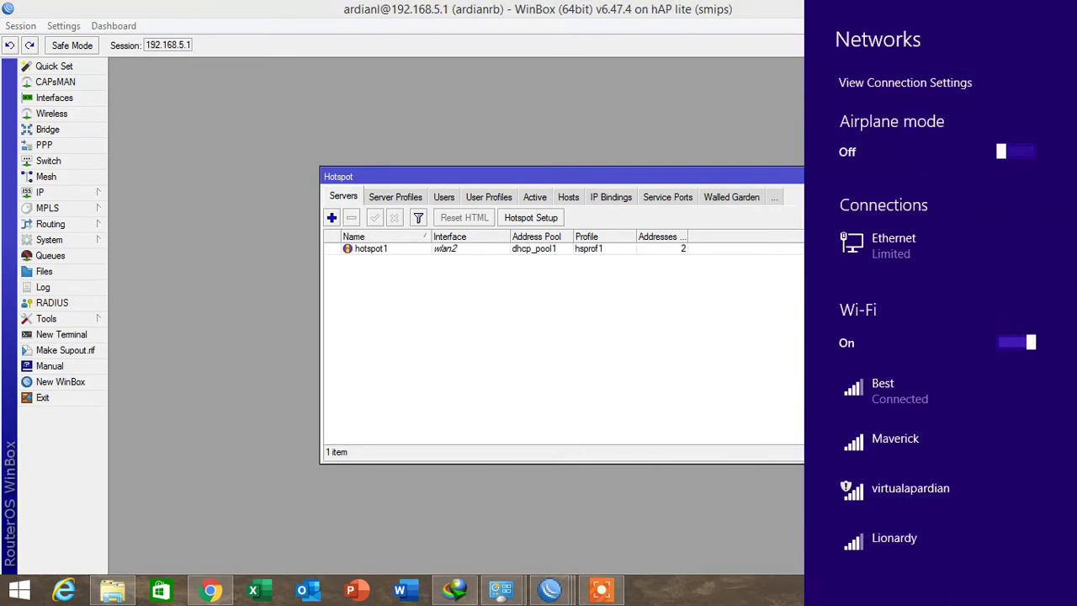
pyautogui.click(912, 496)
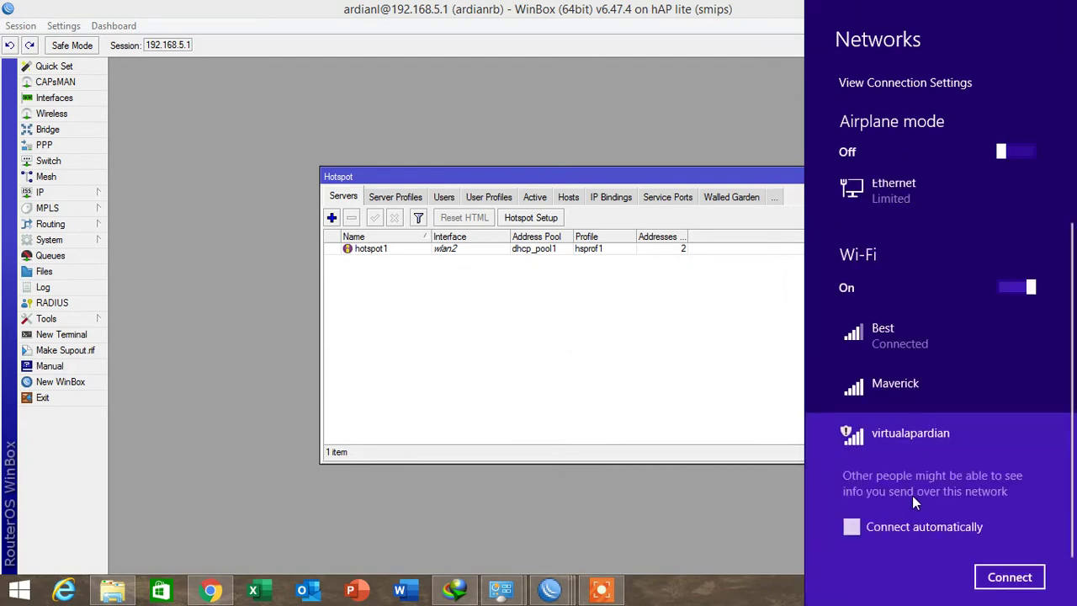
pyautogui.click(1008, 579)
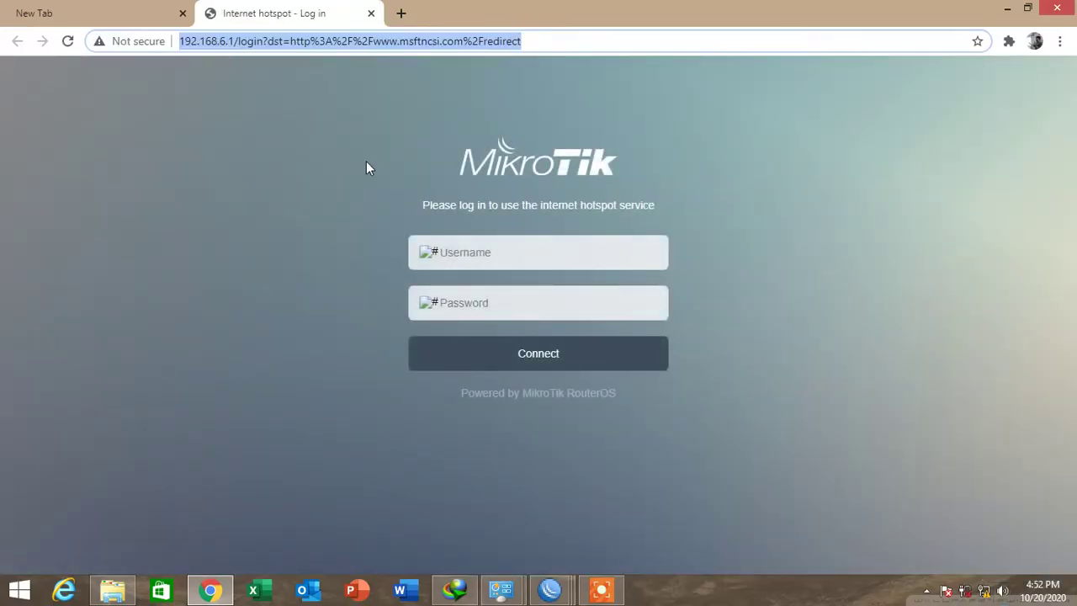
# Log in on the hotspot page with the hotspot username and password, dismissing Chrome's warning.
pyautogui.click(494, 247)
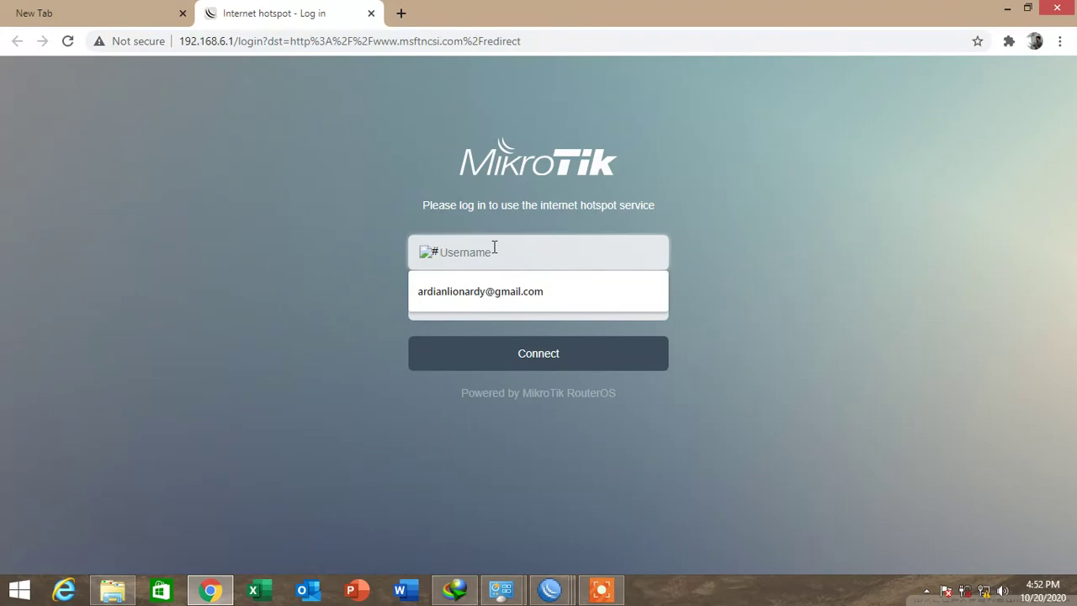
pyautogui.write('admin')
pyautogui.press('Tab')
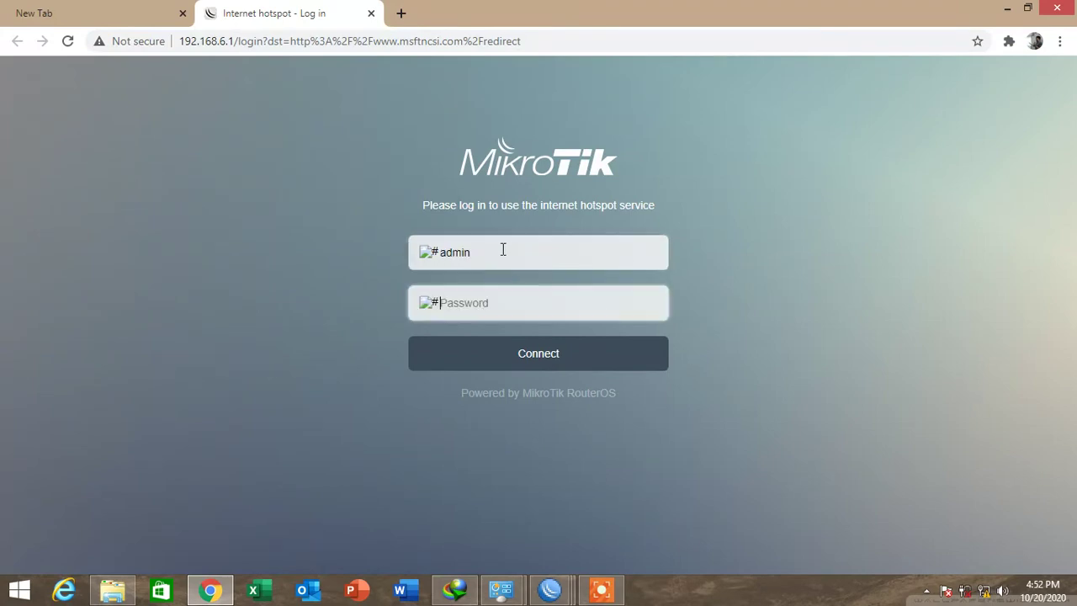
pyautogui.write('a')
pyautogui.click(526, 360)
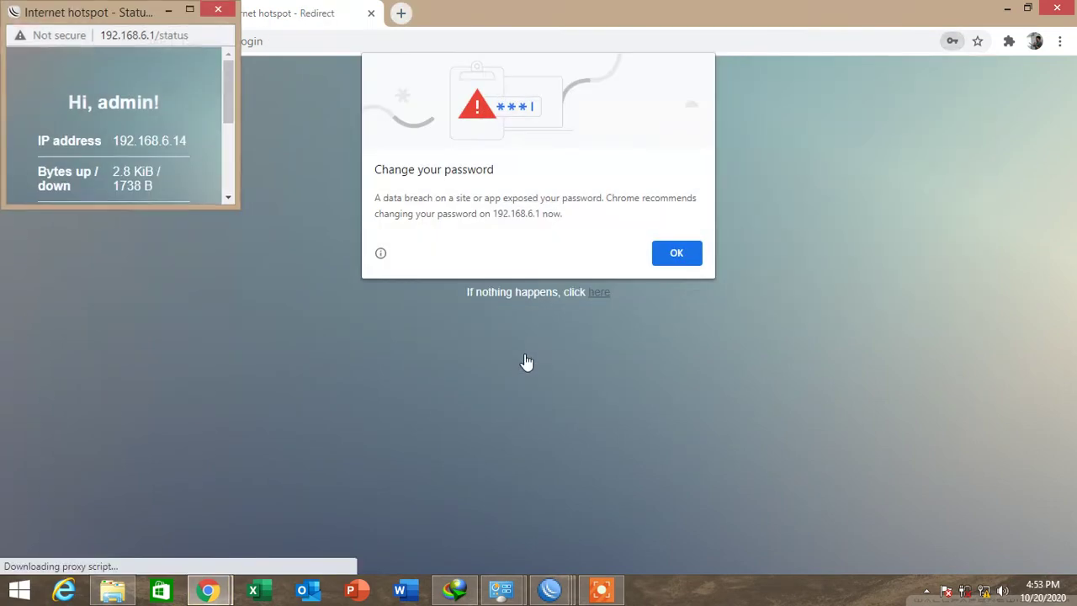
pyautogui.click(678, 253)
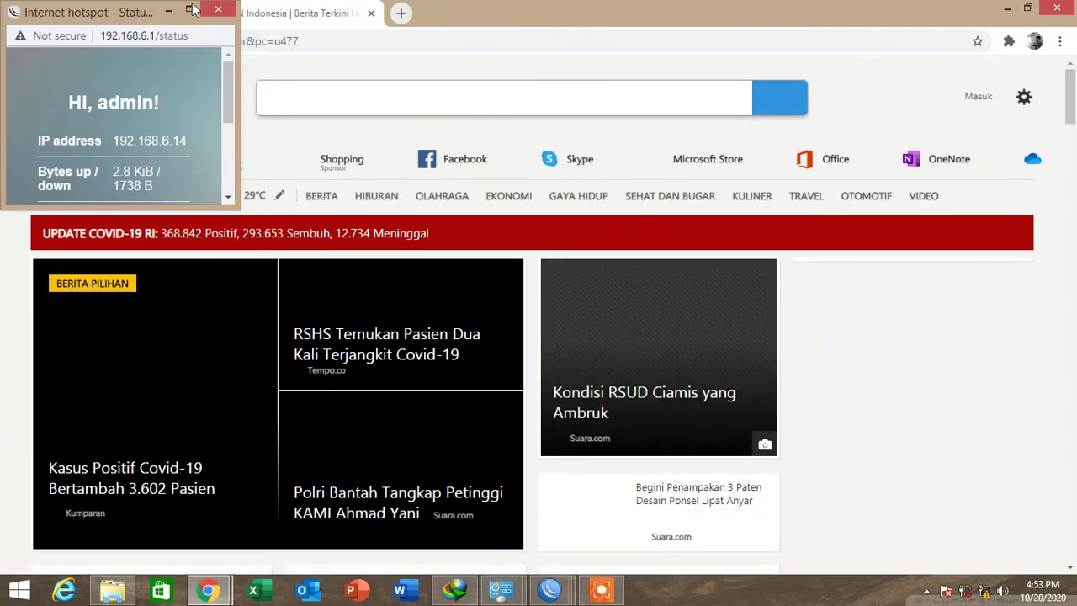
# Minimize the hotspot status window and disable the wired Ethernet connection in Network Connections.
pyautogui.click(188, 7)
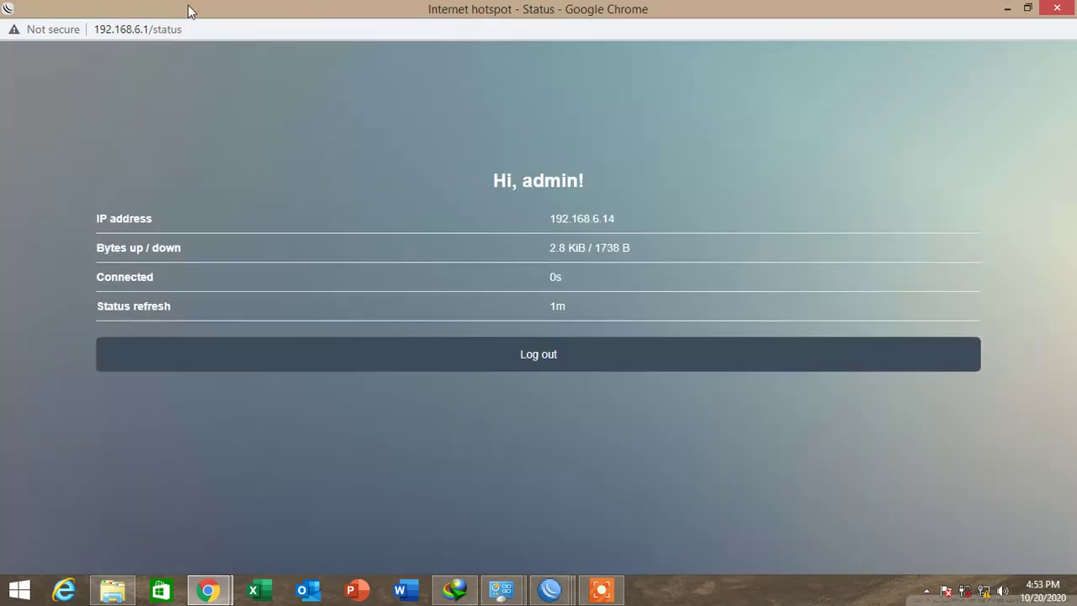
pyautogui.click(1007, 9)
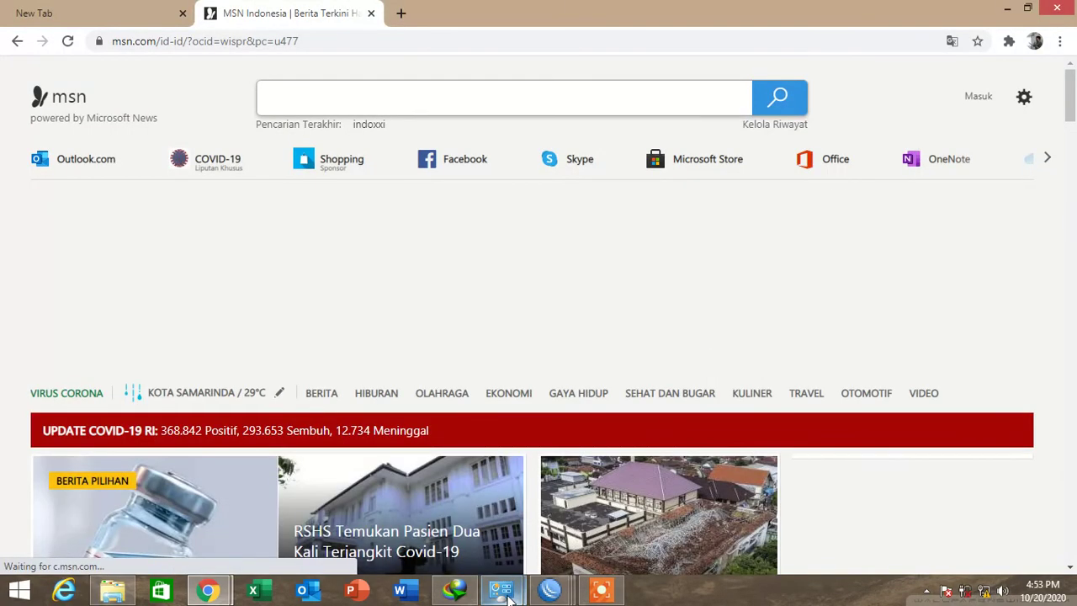
pyautogui.moveTo(509, 599)
pyautogui.click(589, 510)
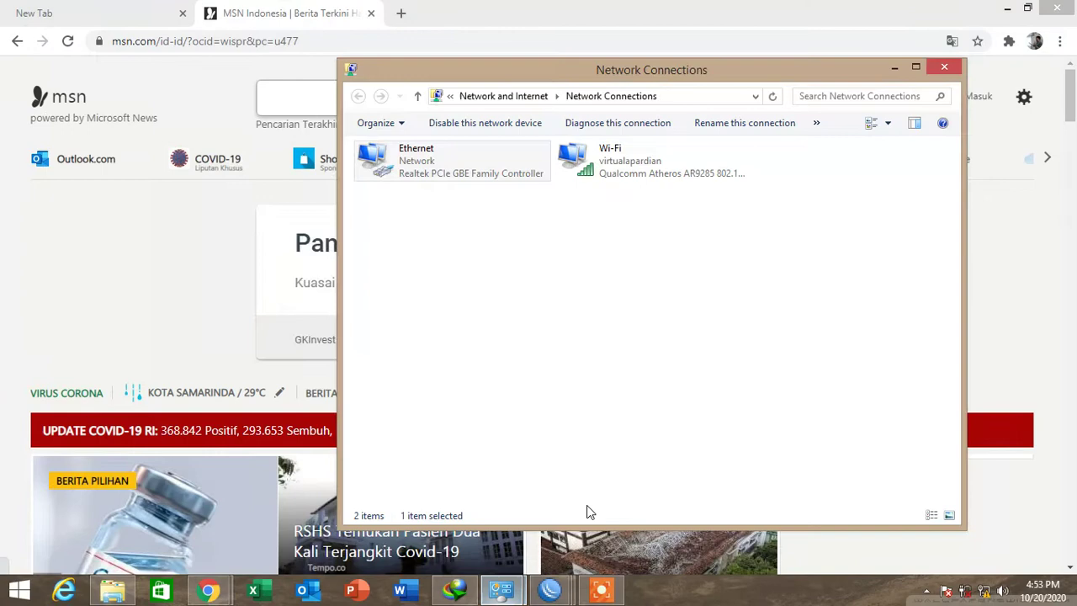
pyautogui.rightClick(443, 168)
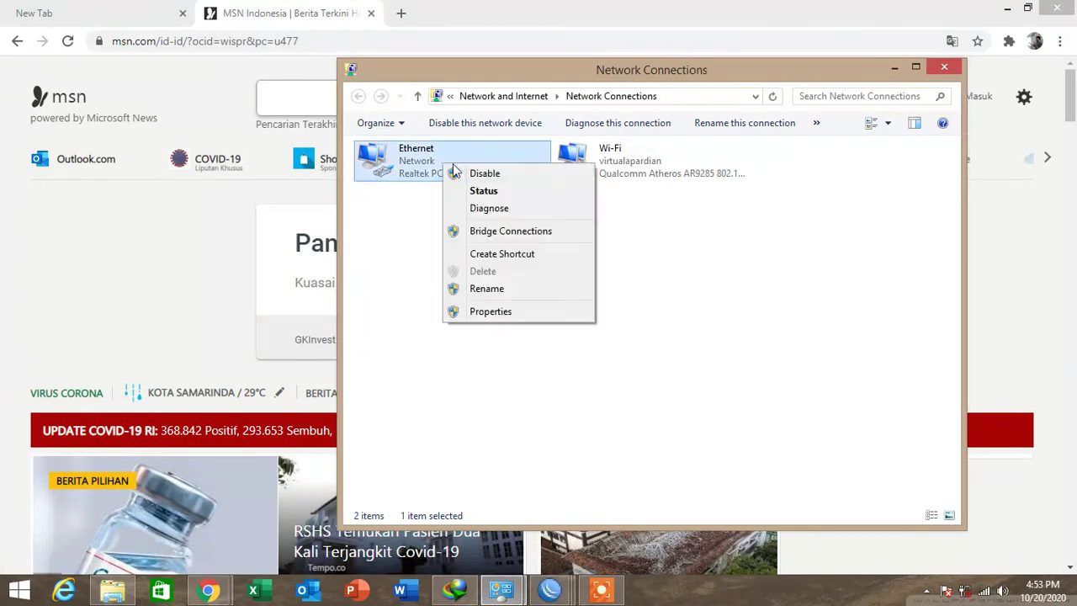
pyautogui.click(494, 177)
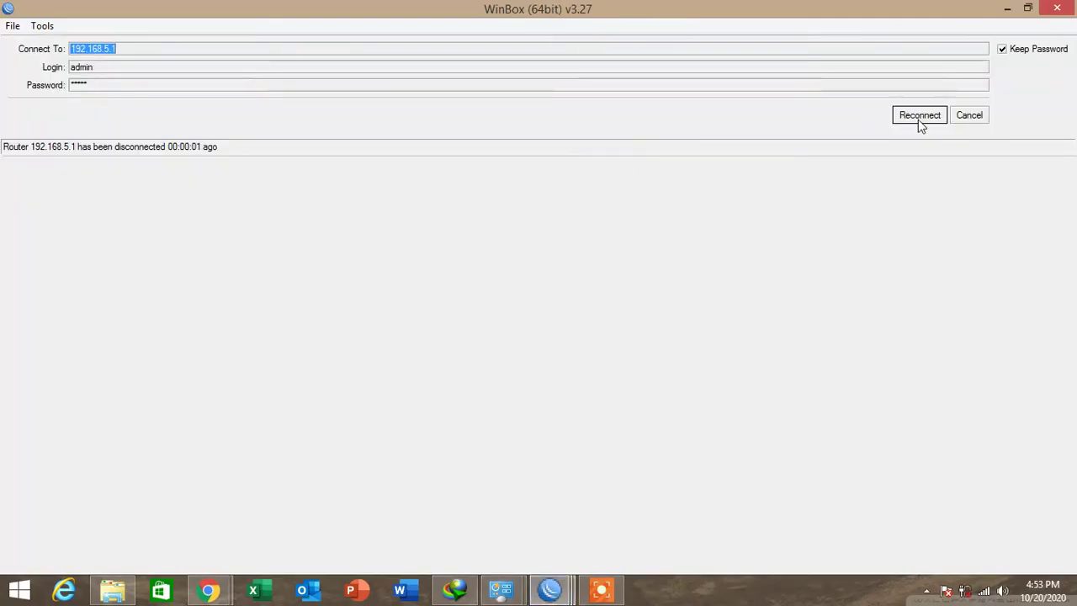
# Pick the router at 192.168.6.1 from the neighbor list and attempt the admin login.
pyautogui.click(959, 114)
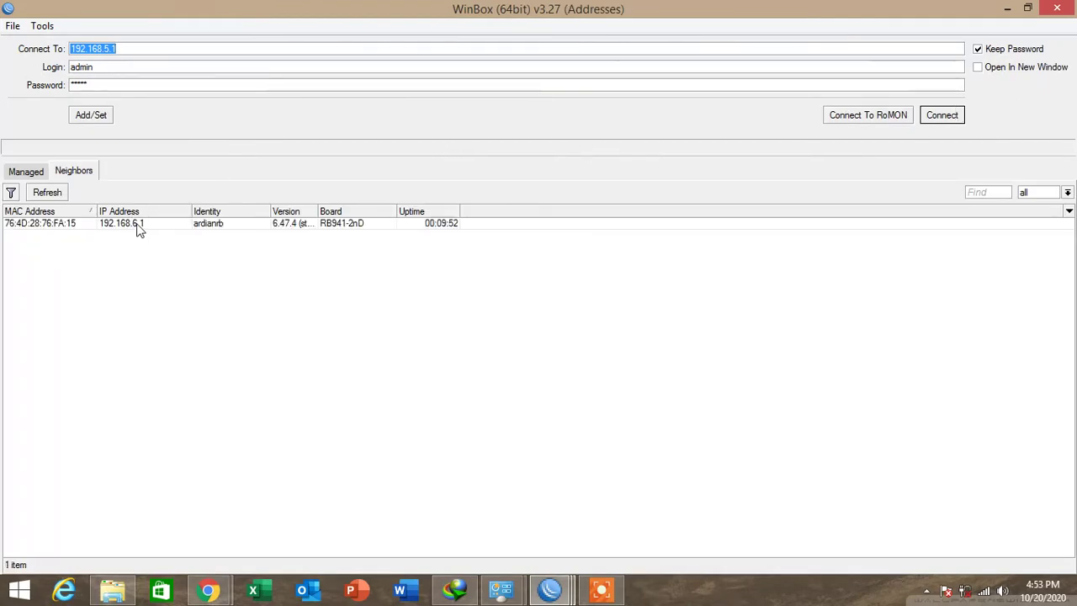
pyautogui.click(140, 231)
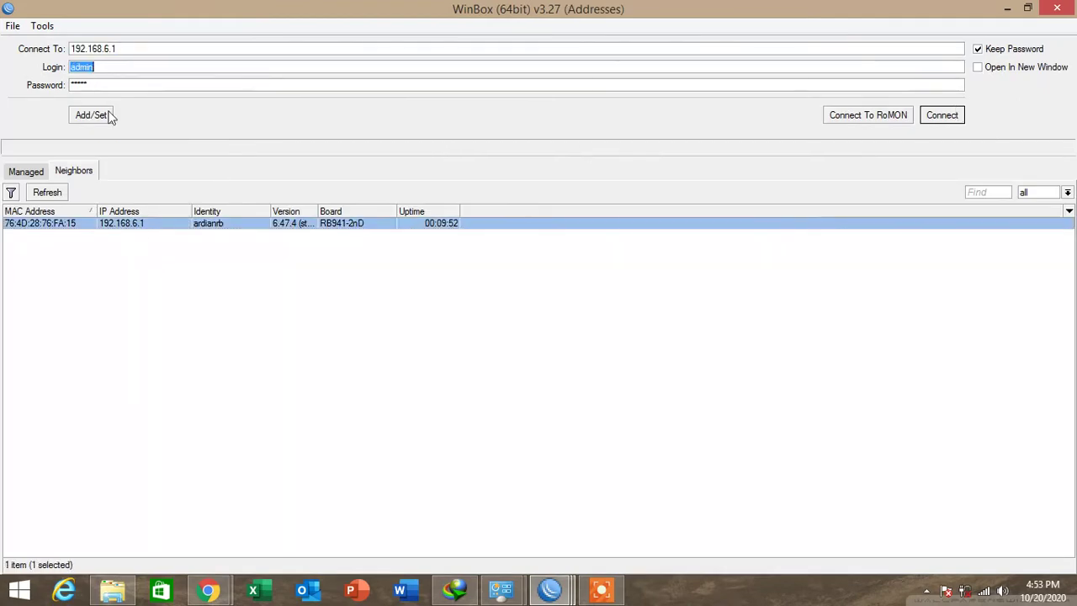
pyautogui.click(938, 117)
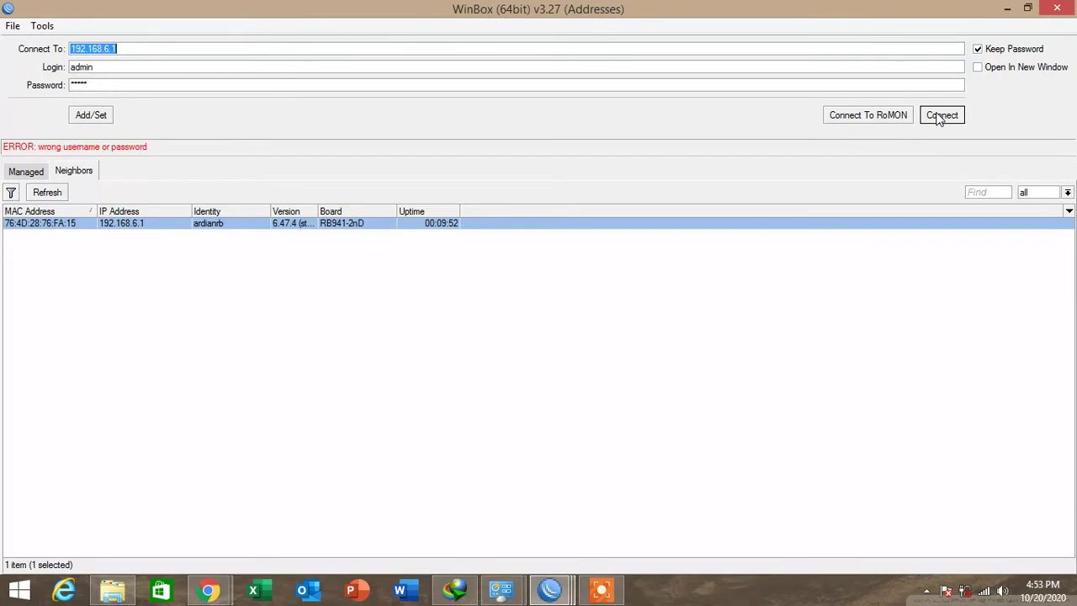
# Connect to 192.168.6.1 using the new user account's login name and password.
pyautogui.click(143, 67)
pyautogui.doubleClick(143, 68)
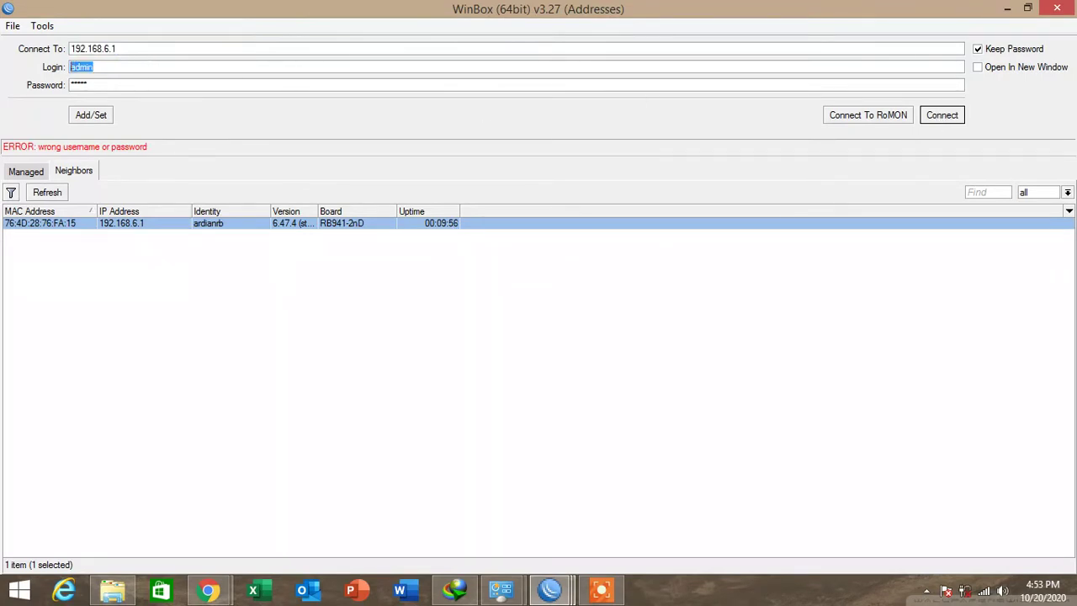
pyautogui.write('ardianl')
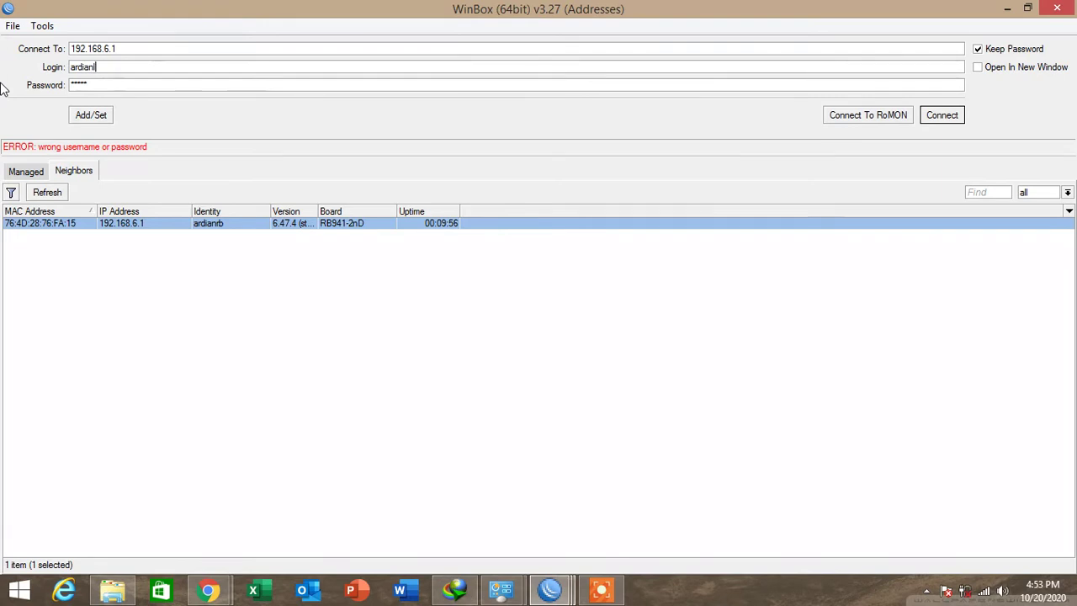
pyautogui.press('Tab')
pyautogui.write('*****')
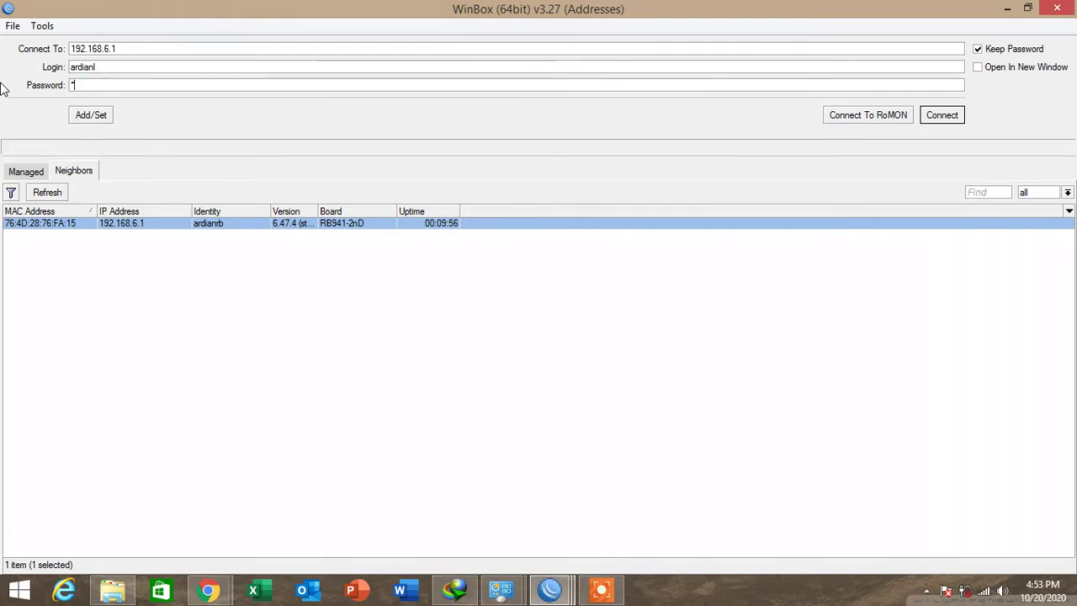
pyautogui.click(950, 118)
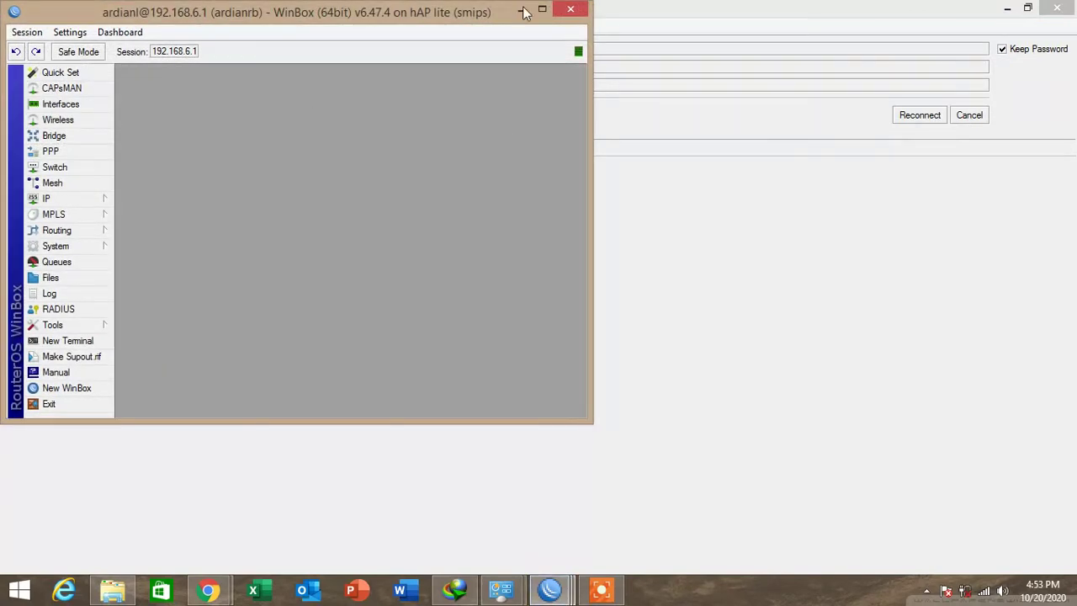
# Review hotspot Server Profiles, Users, User Profiles and Active, showing the hotspot1 client at 192.168.6.14.
pyautogui.click(539, 11)
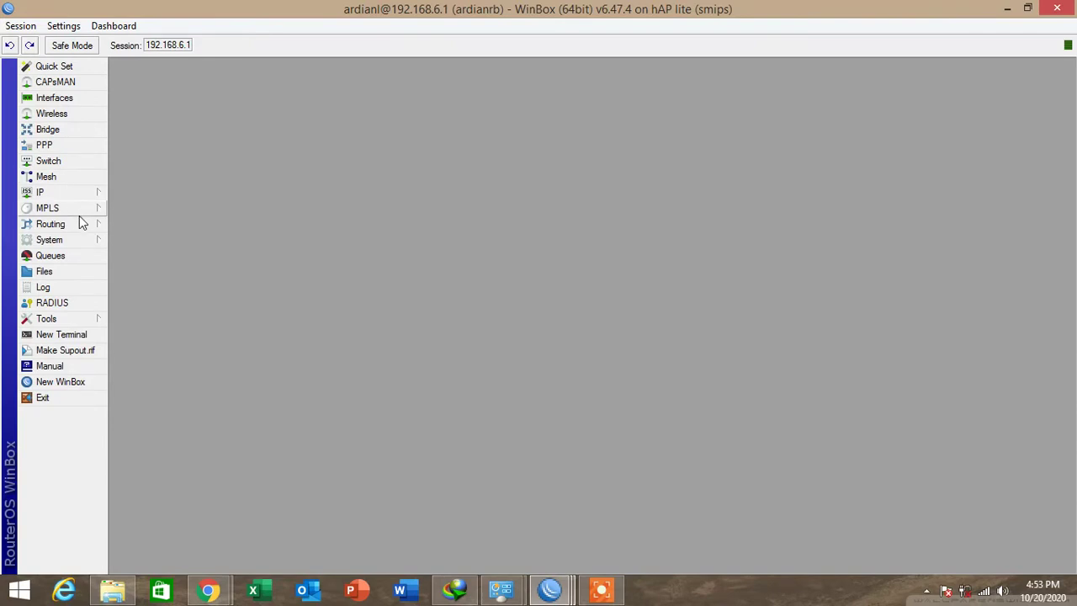
pyautogui.click(71, 193)
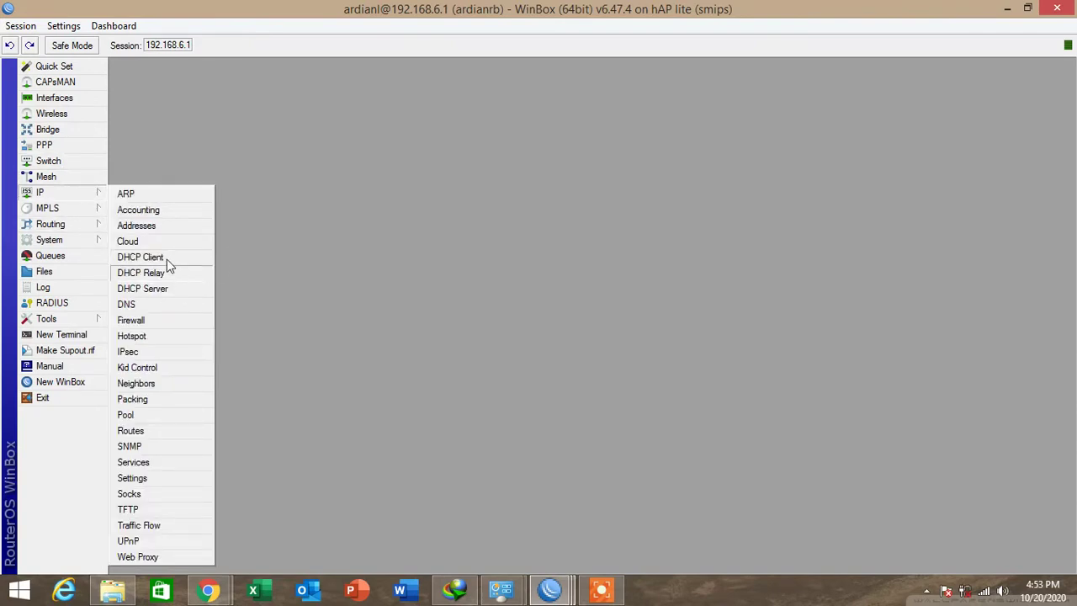
pyautogui.click(153, 337)
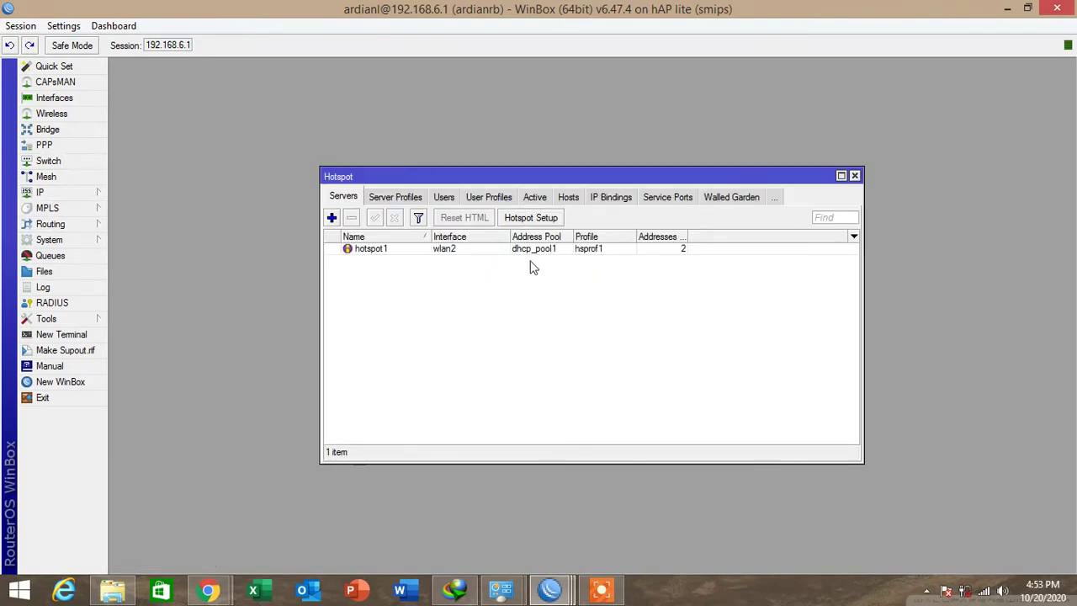
pyautogui.click(384, 198)
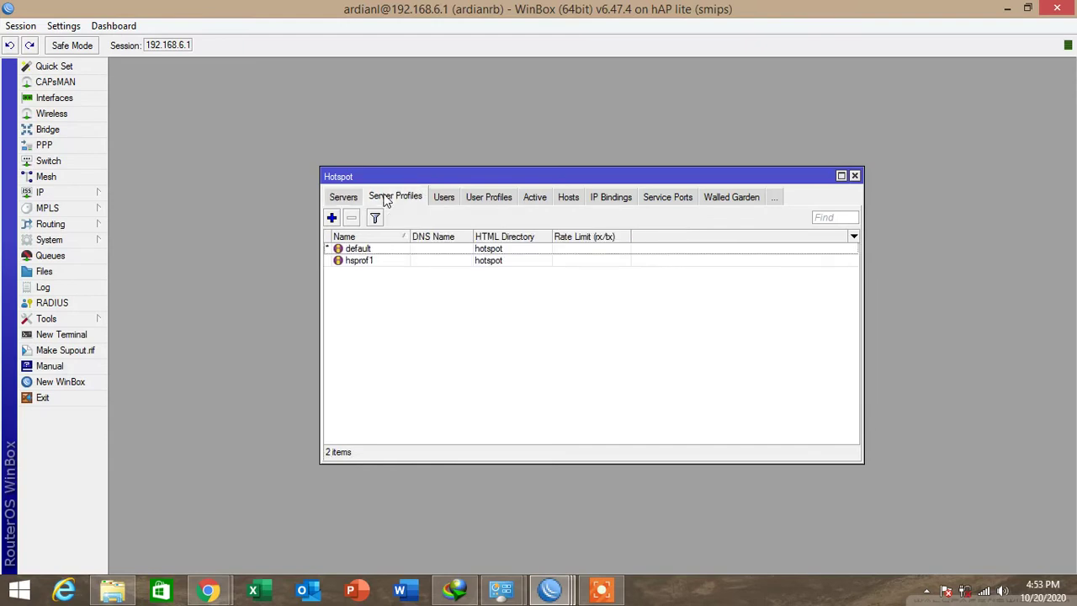
pyautogui.click(445, 199)
pyautogui.click(461, 200)
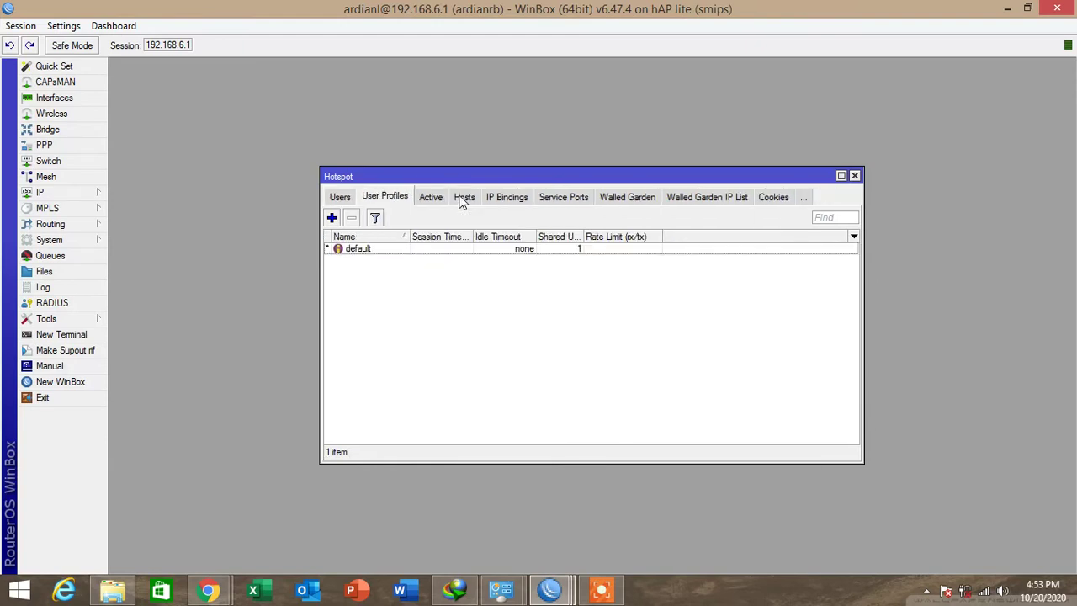
pyautogui.click(429, 197)
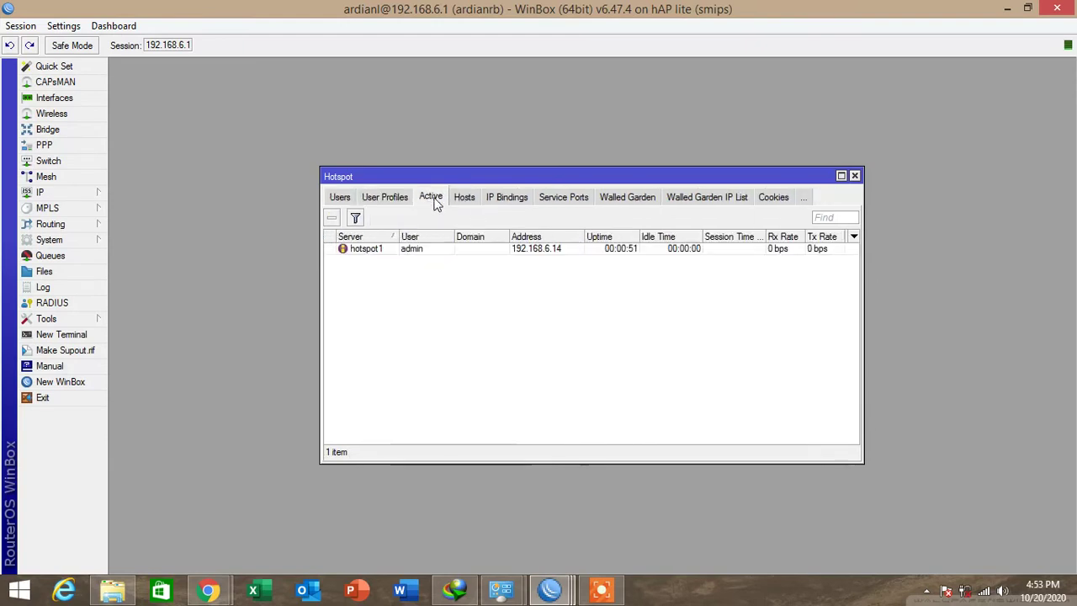
pyautogui.click(223, 591)
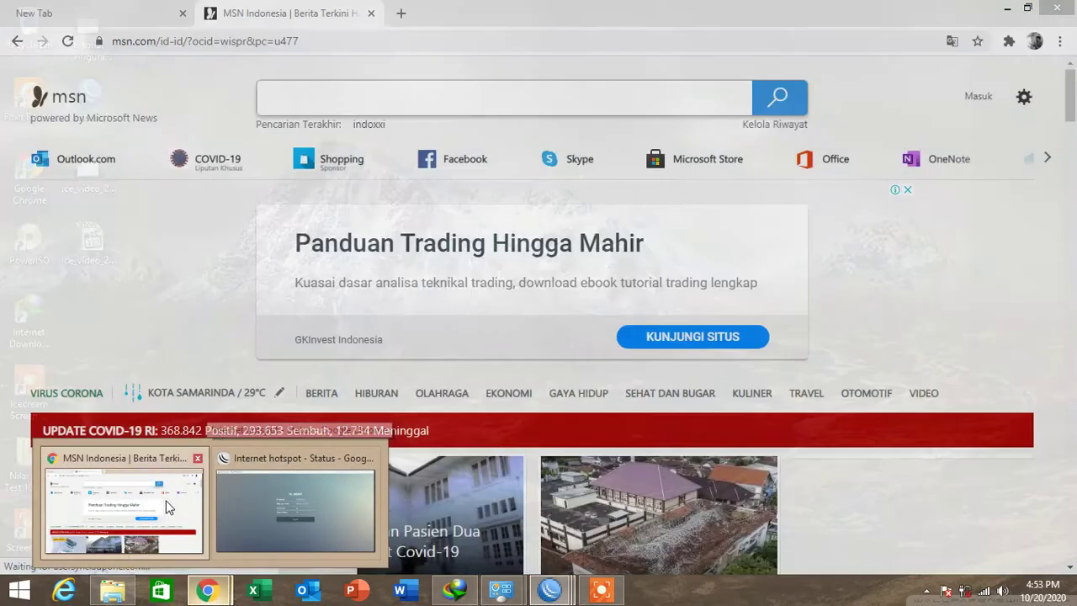
# Search for speedtest and run a Speedtest by Ookla test: 8 ms ping, 20.20 Mbps download.
pyautogui.click(166, 505)
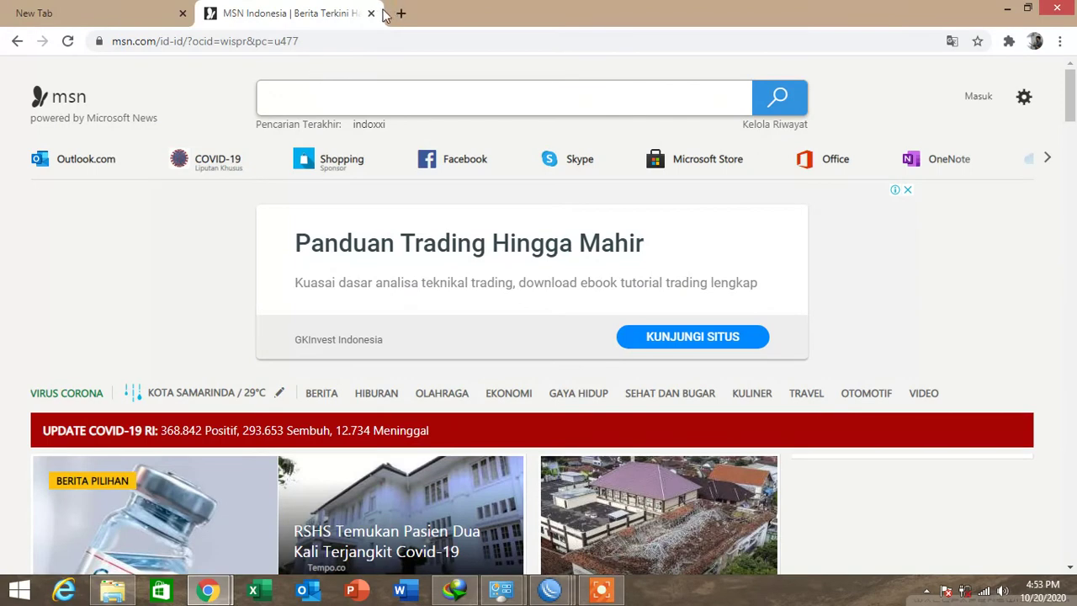
pyautogui.click(329, 46)
pyautogui.write('speed')
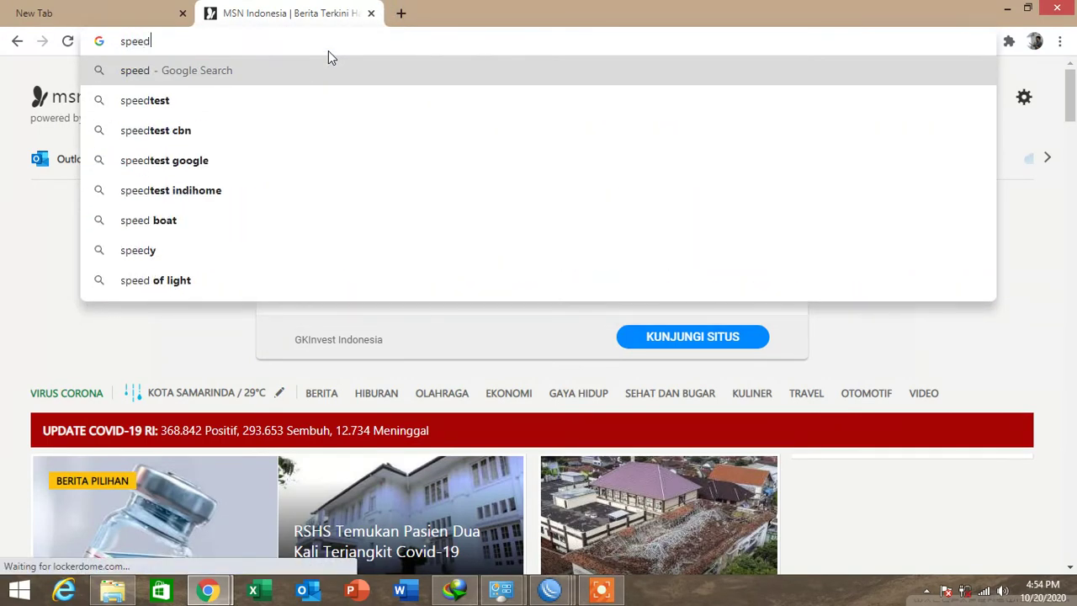
pyautogui.write('test')
pyautogui.press('Return')
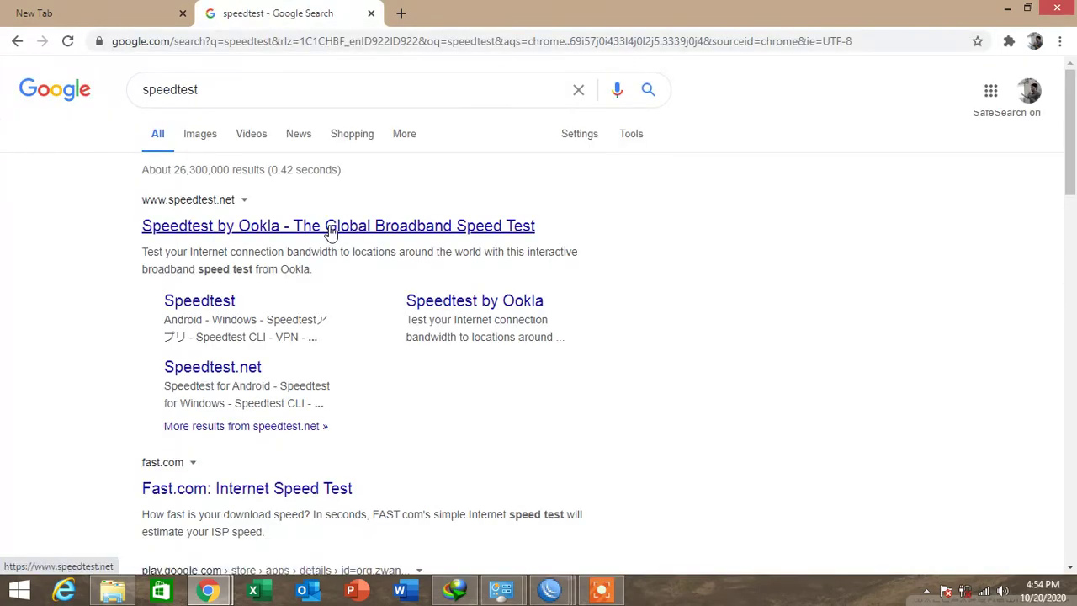
pyautogui.click(329, 228)
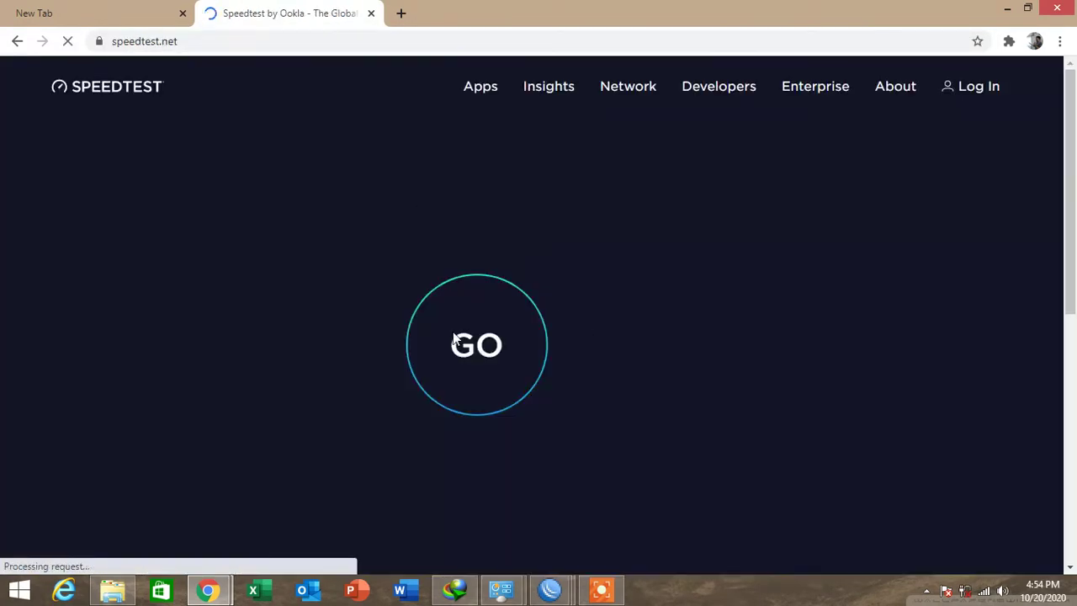
pyautogui.click(453, 338)
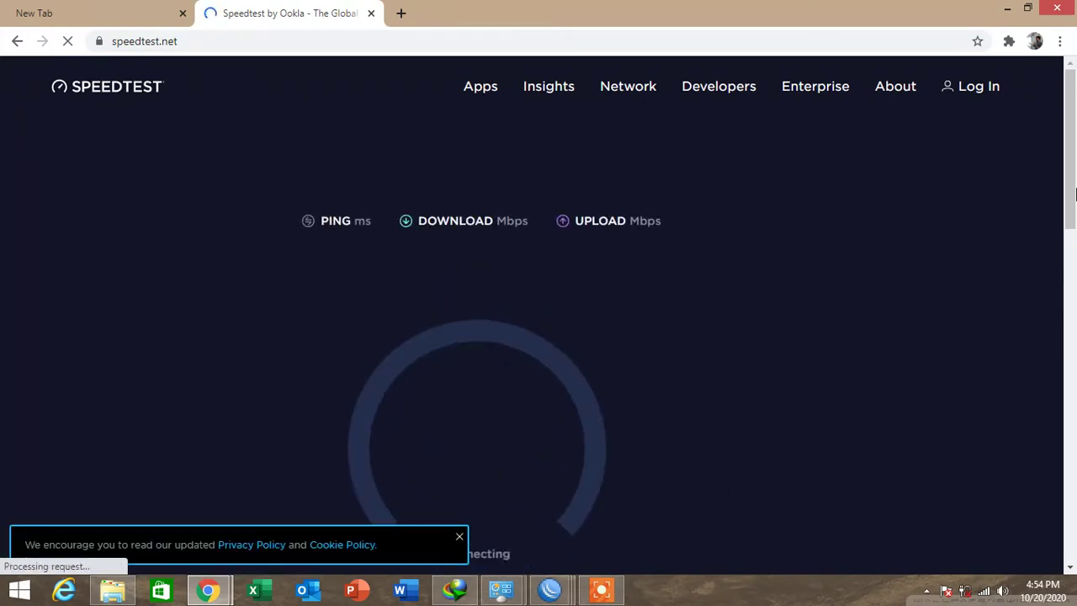
pyautogui.moveTo(1075, 193); pyautogui.dragTo(1075, 235)
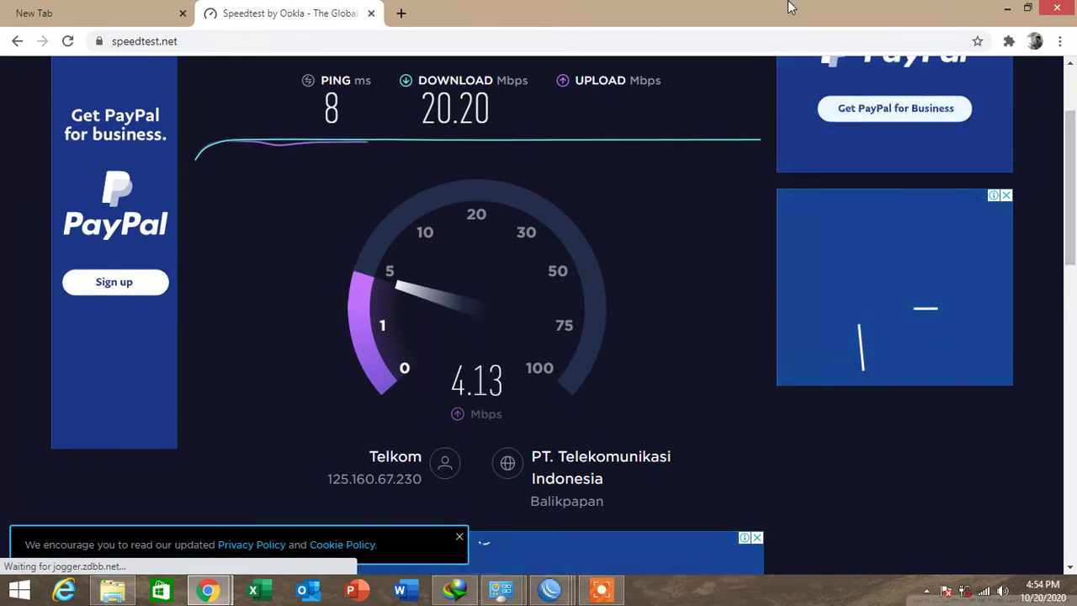
# Close the extra WinBox windows, leaving the router session in front.
pyautogui.moveTo(549, 590)
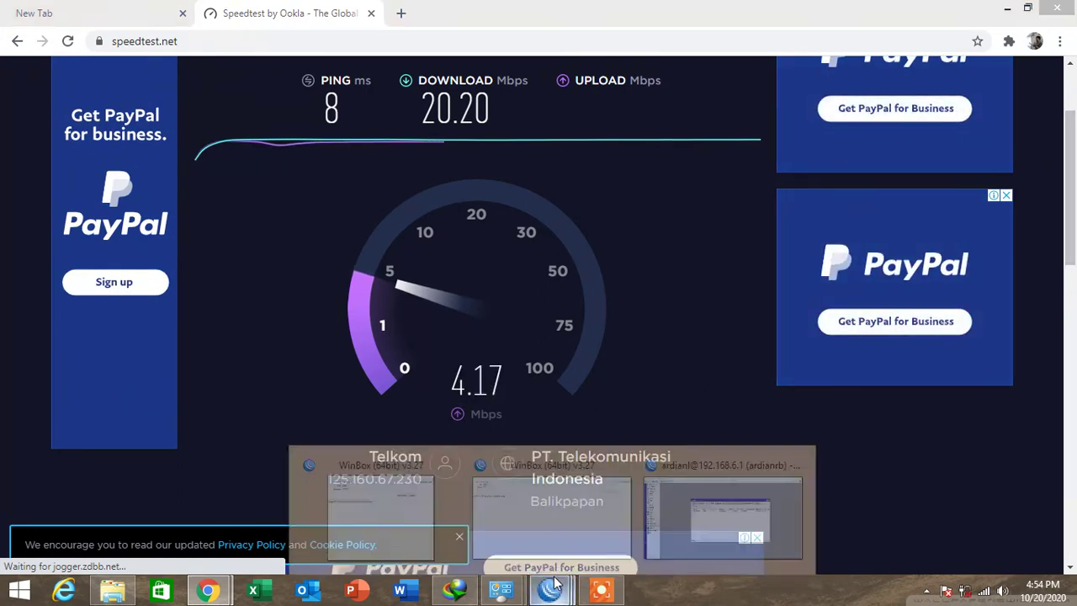
pyautogui.click(624, 461)
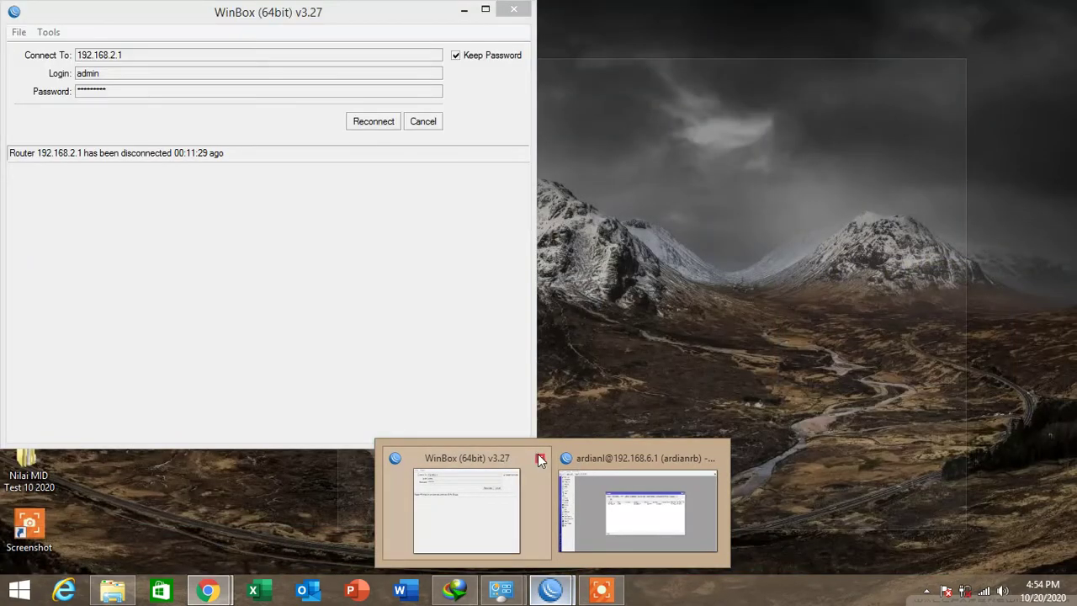
pyautogui.click(538, 455)
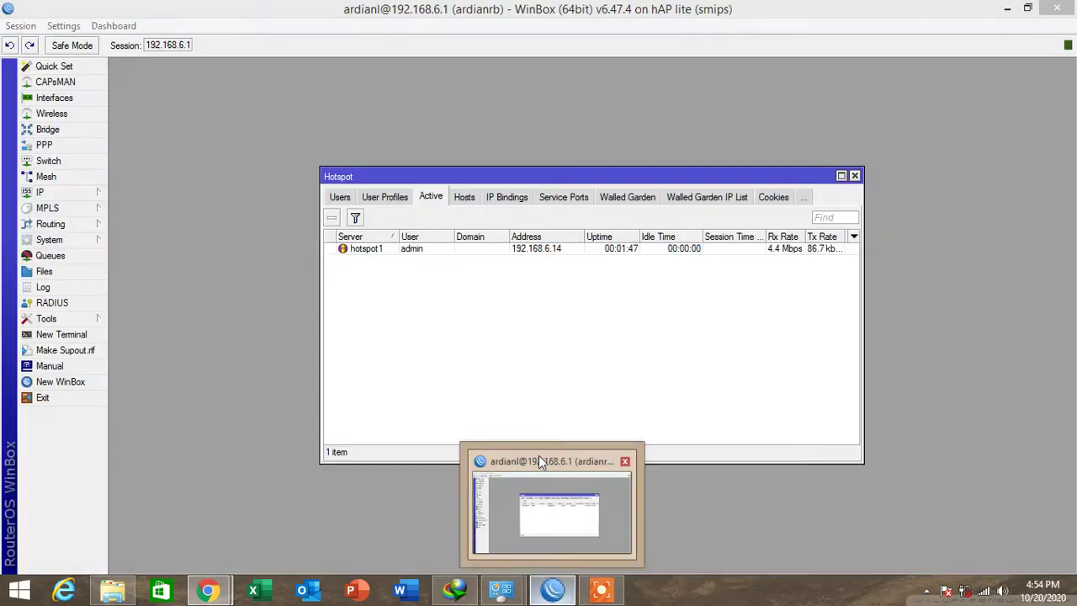
pyautogui.click(539, 459)
# Set the default hotspot user profile's rate limit to 512k/1M and return to the Active list.
pyautogui.click(384, 198)
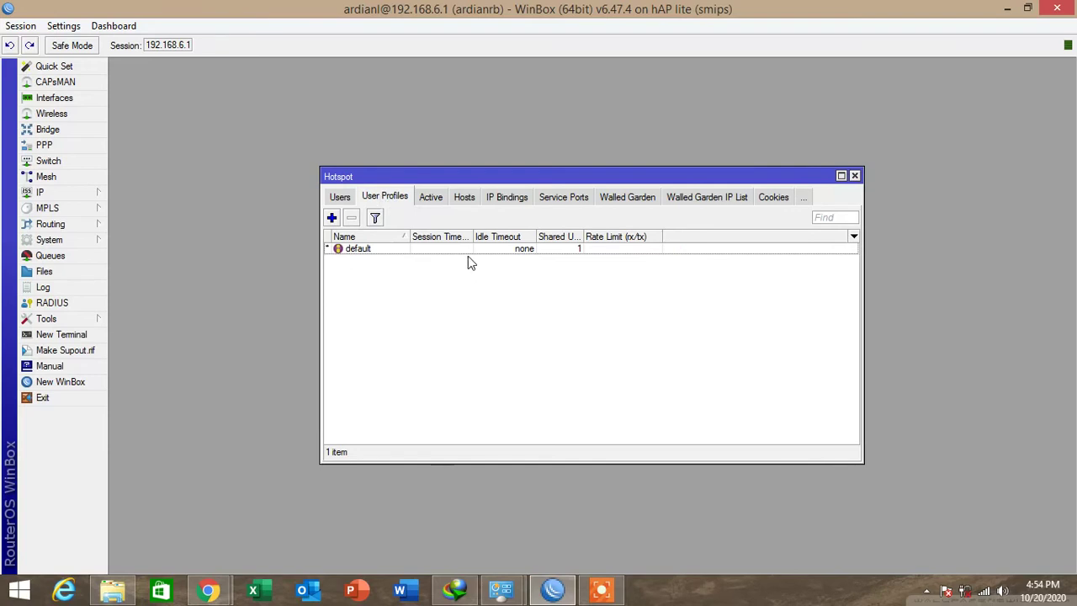
pyautogui.doubleClick(592, 249)
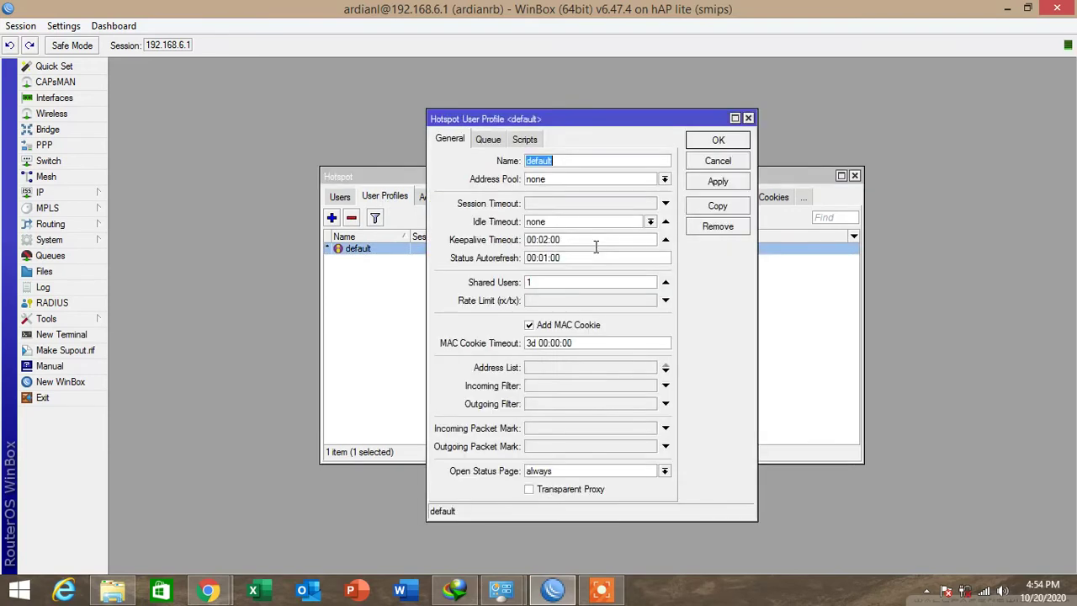
pyautogui.click(545, 301)
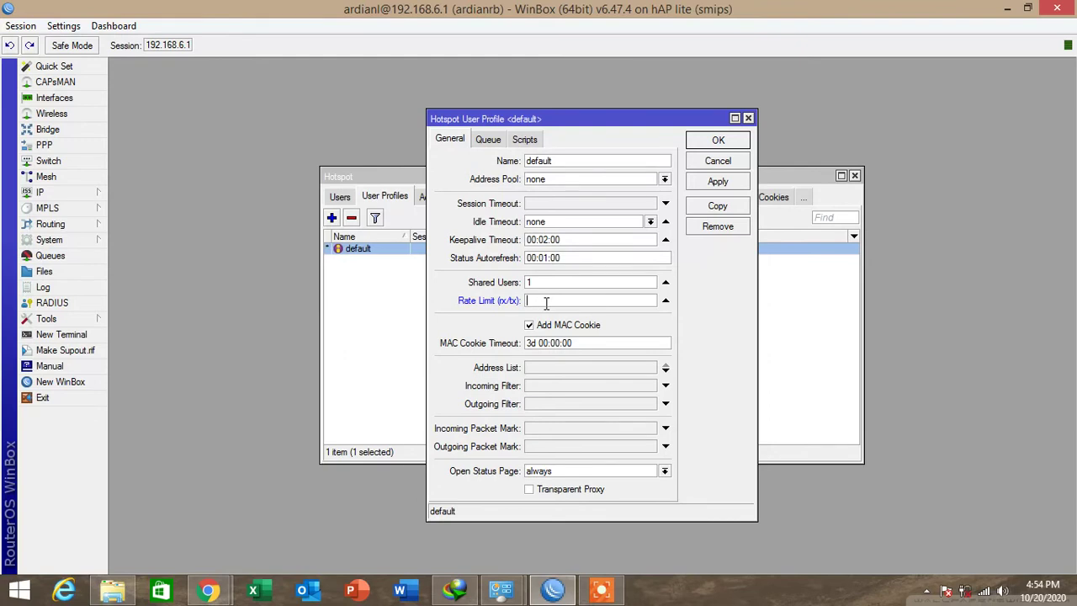
pyautogui.write('512k/1M')
pyautogui.click(715, 140)
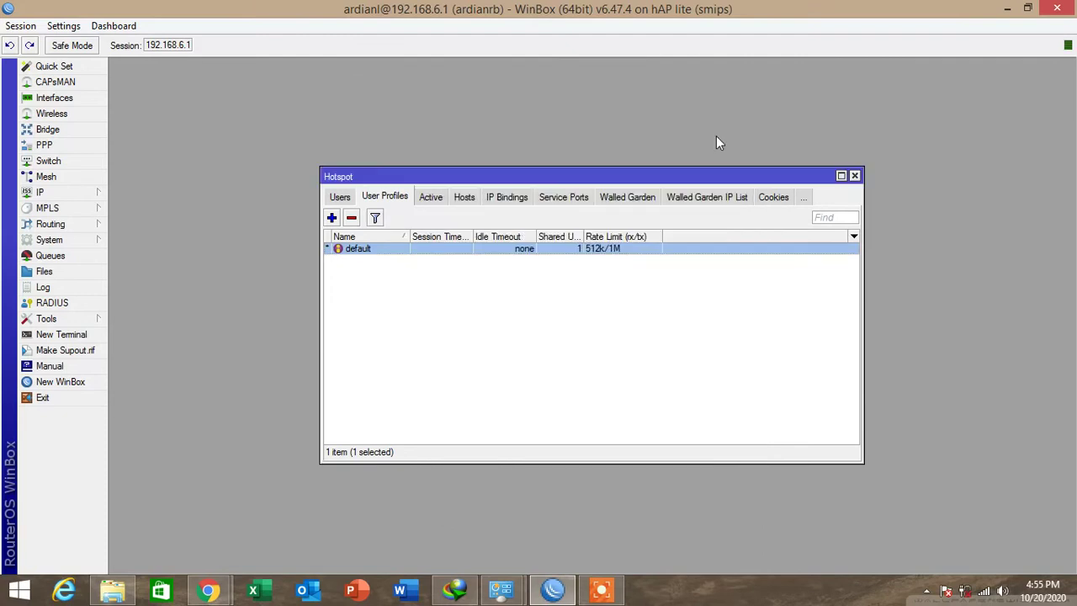
pyautogui.click(429, 197)
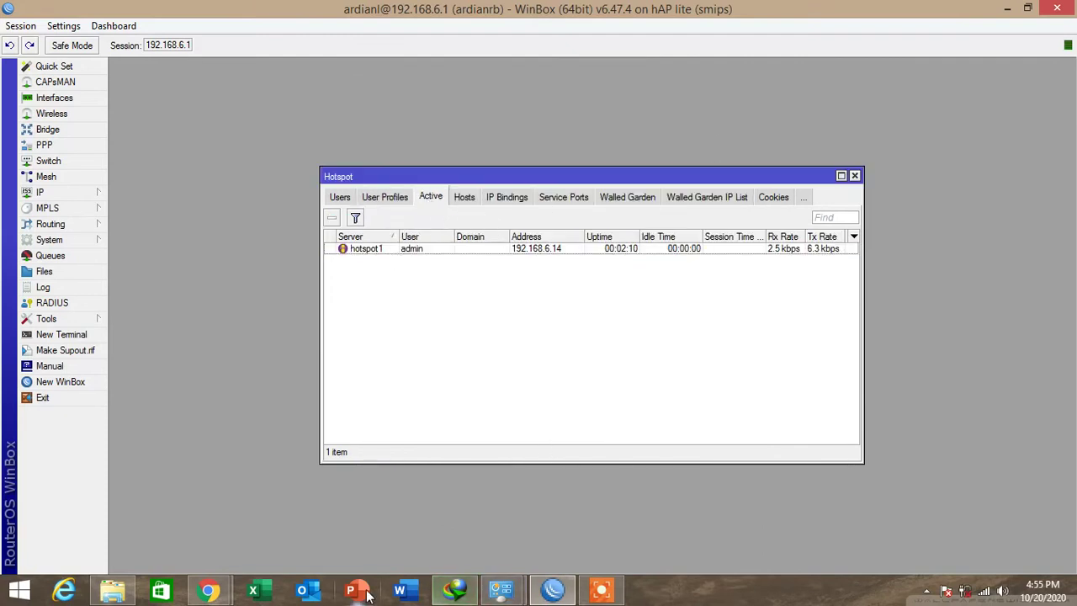
pyautogui.click(223, 586)
# Rerun the speed test (2.58 Mbps down, 4.06 Mbps up) and remove the admin's active hotspot session.
pyautogui.click(124, 513)
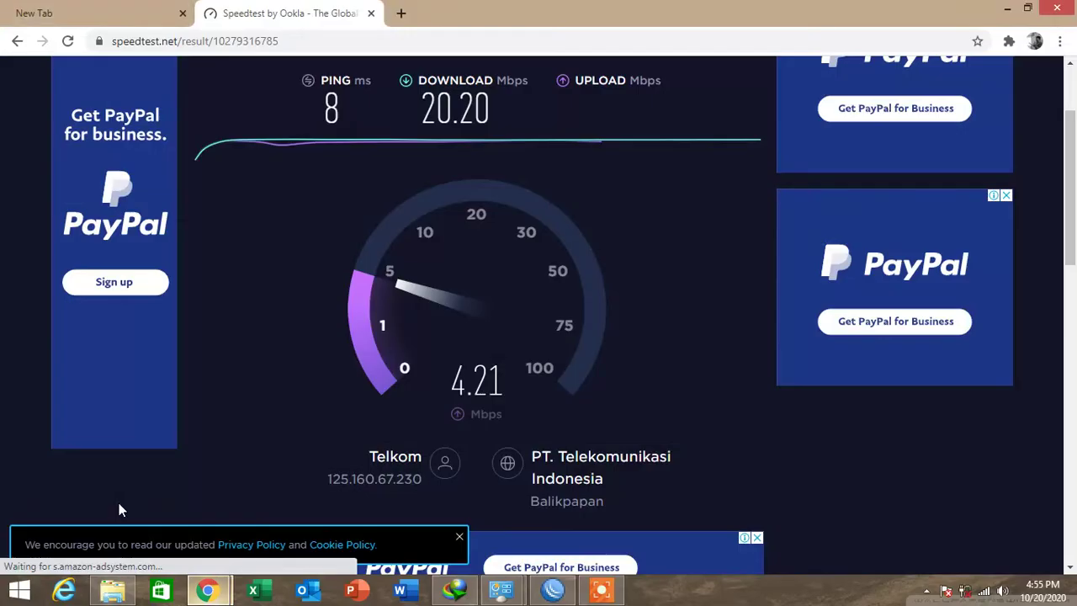
pyautogui.click(241, 255)
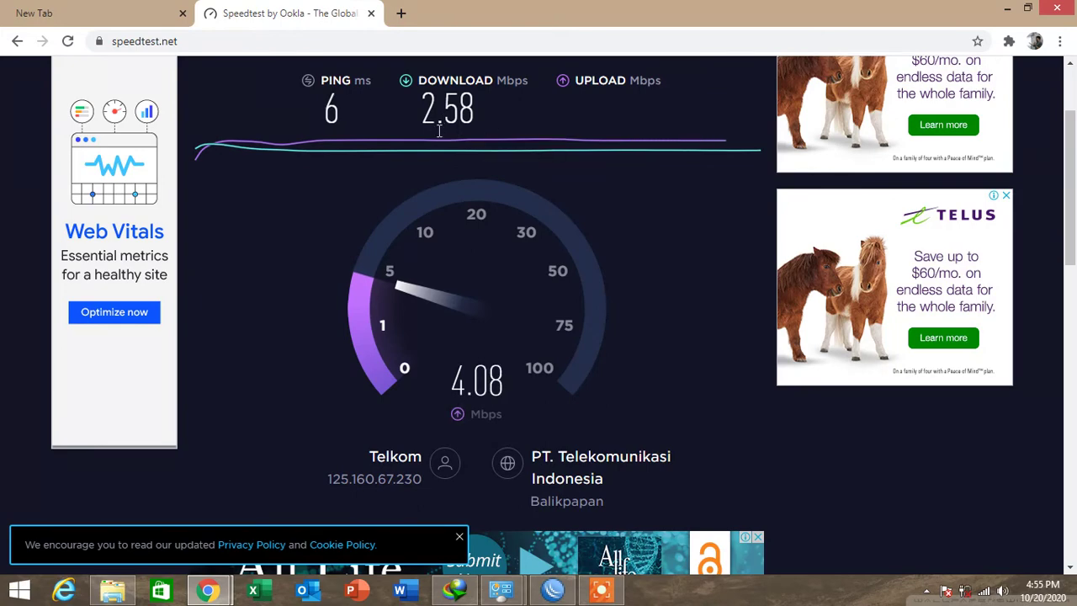
pyautogui.click(552, 589)
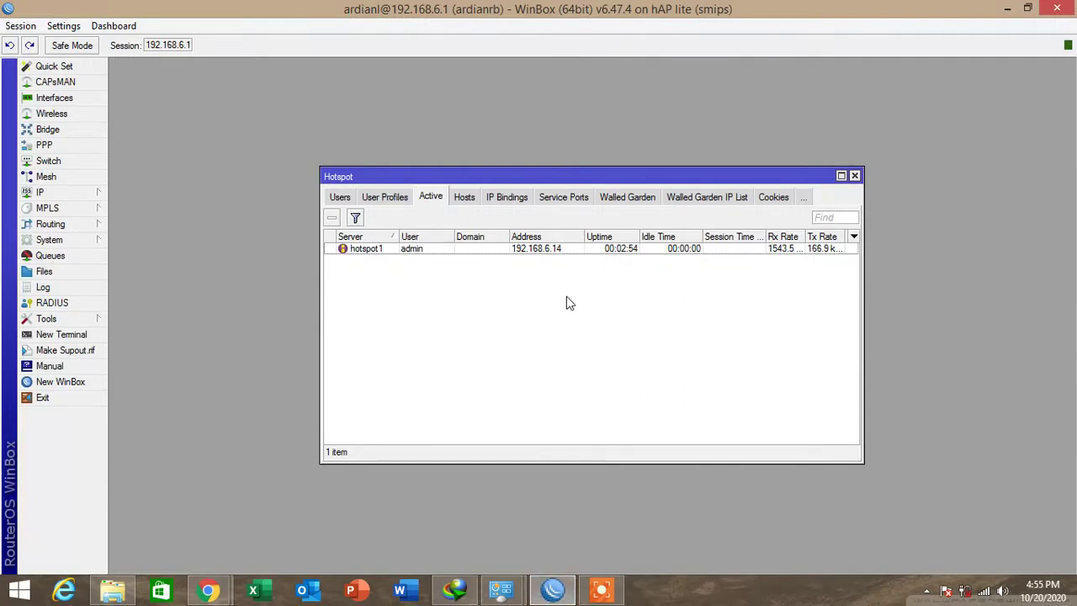
pyautogui.click(423, 250)
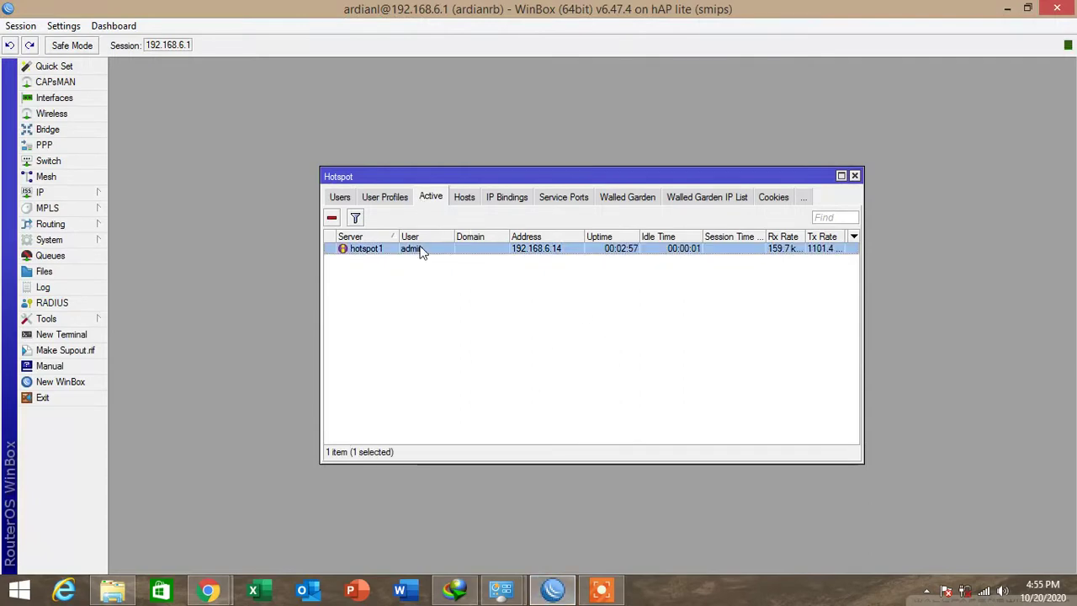
pyautogui.click(333, 217)
pyautogui.hotkey('alt', 'Tab')
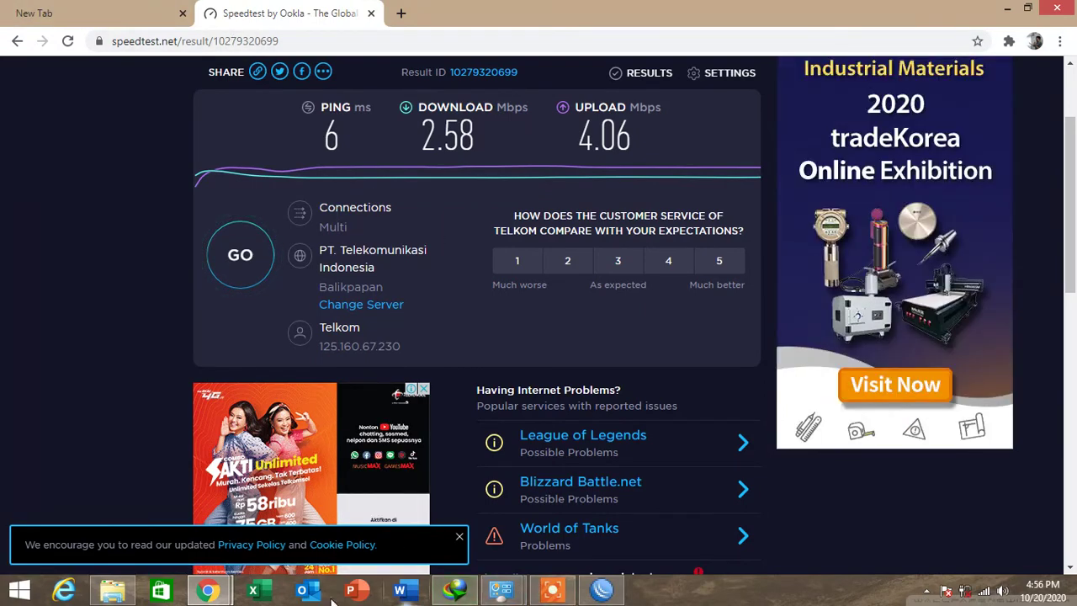
# Log out of and back into the hotspot, then rerun the speed test, getting 0.95 Mbps download.
pyautogui.click(209, 591)
pyautogui.click(325, 508)
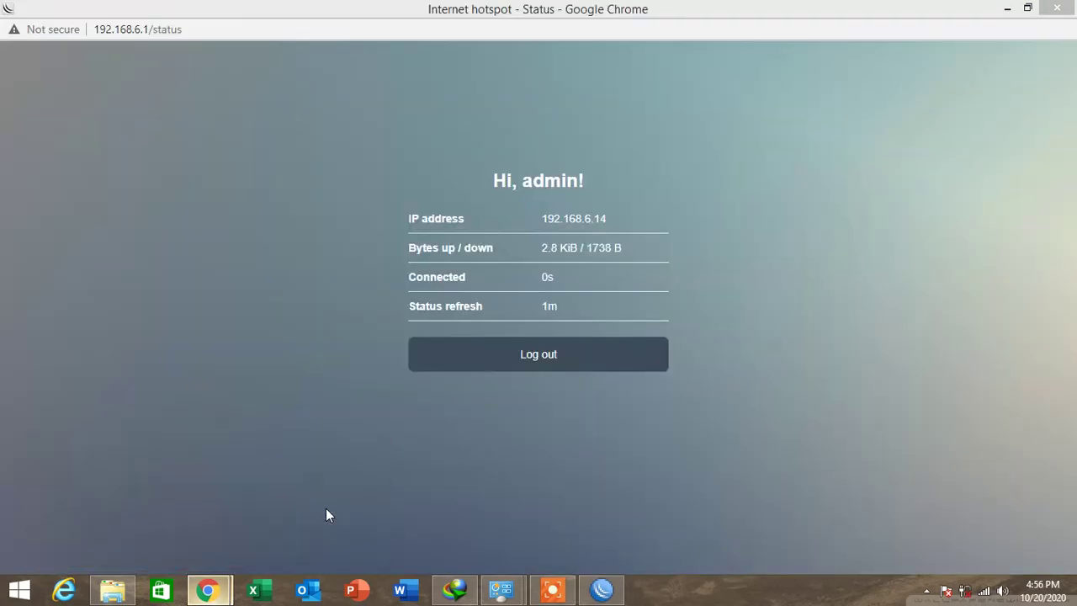
pyautogui.click(567, 352)
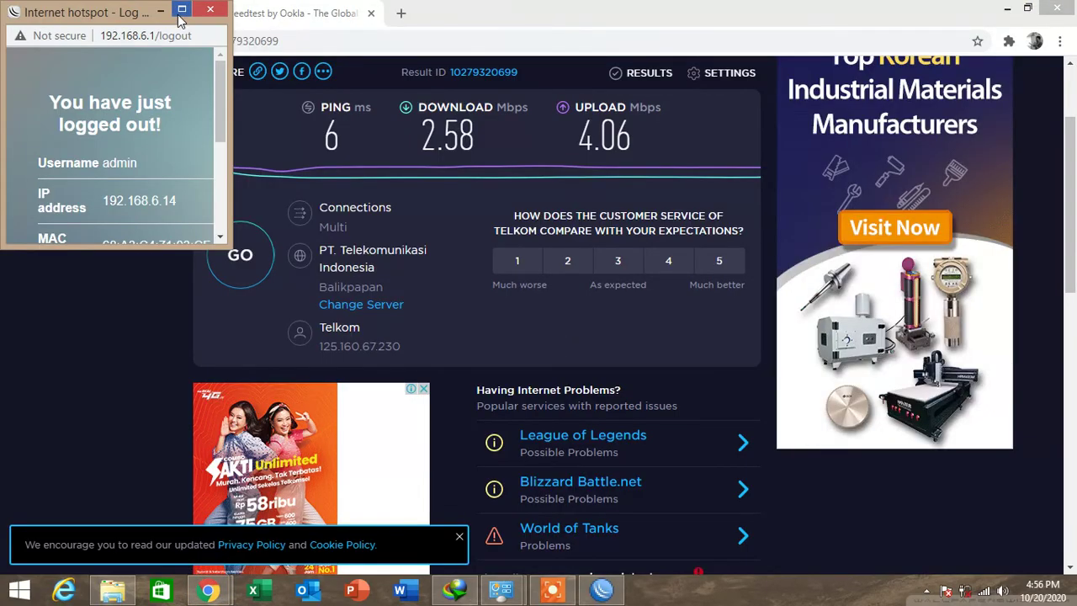
pyautogui.click(182, 9)
pyautogui.click(569, 369)
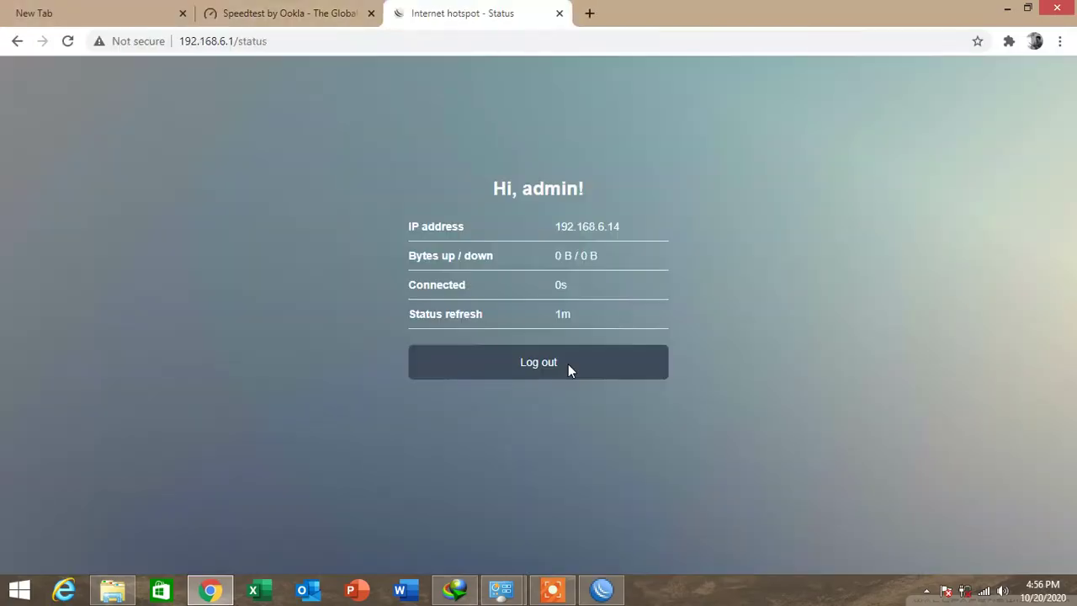
pyautogui.click(271, 12)
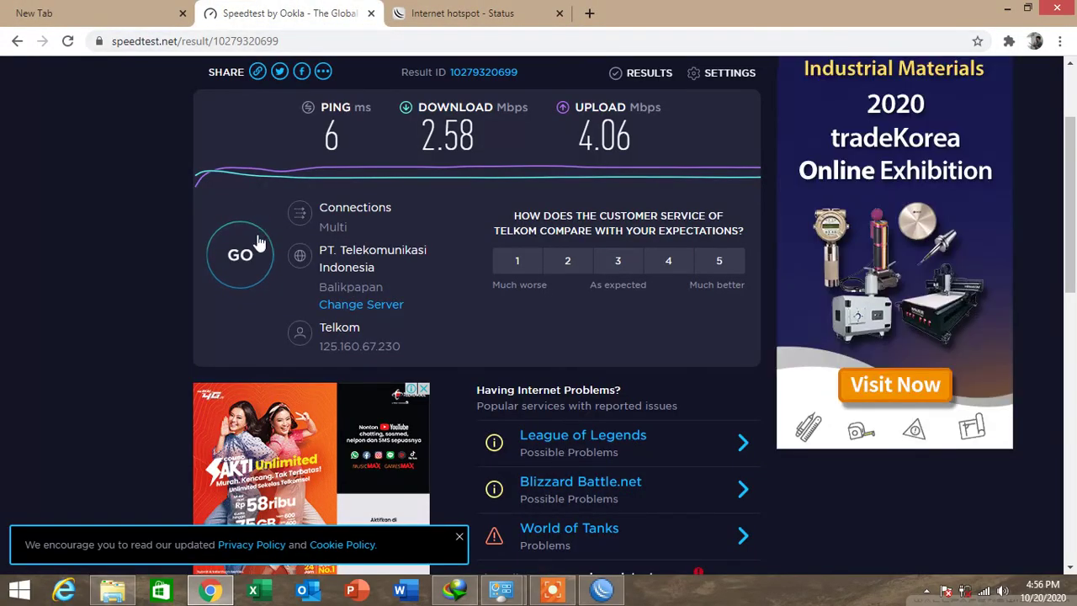
pyautogui.click(259, 244)
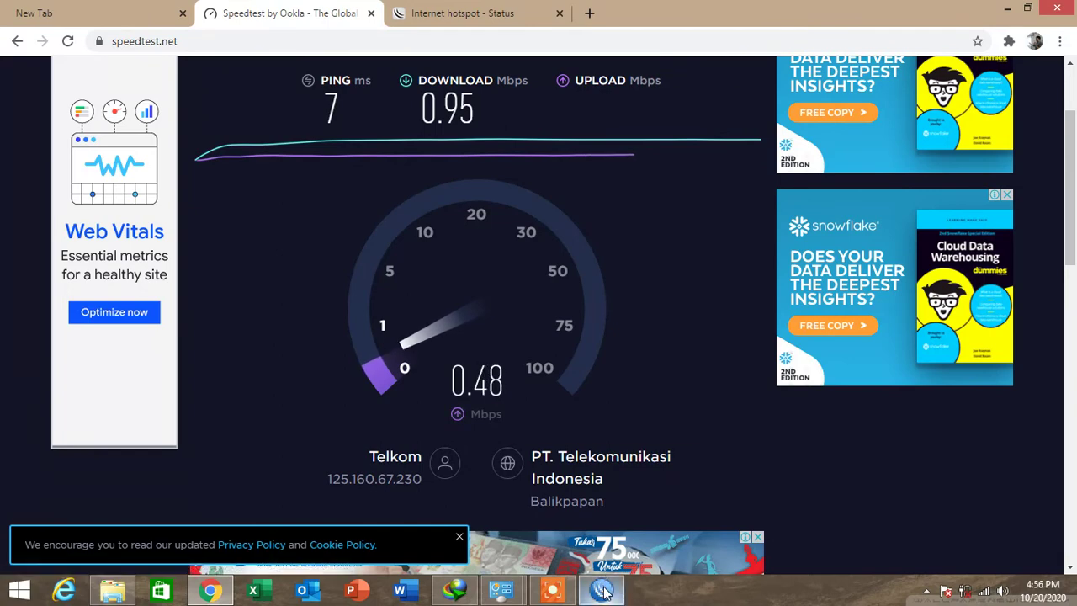
# Reconnect WinBox to the router at 192.168.6.1.
pyautogui.moveTo(603, 591)
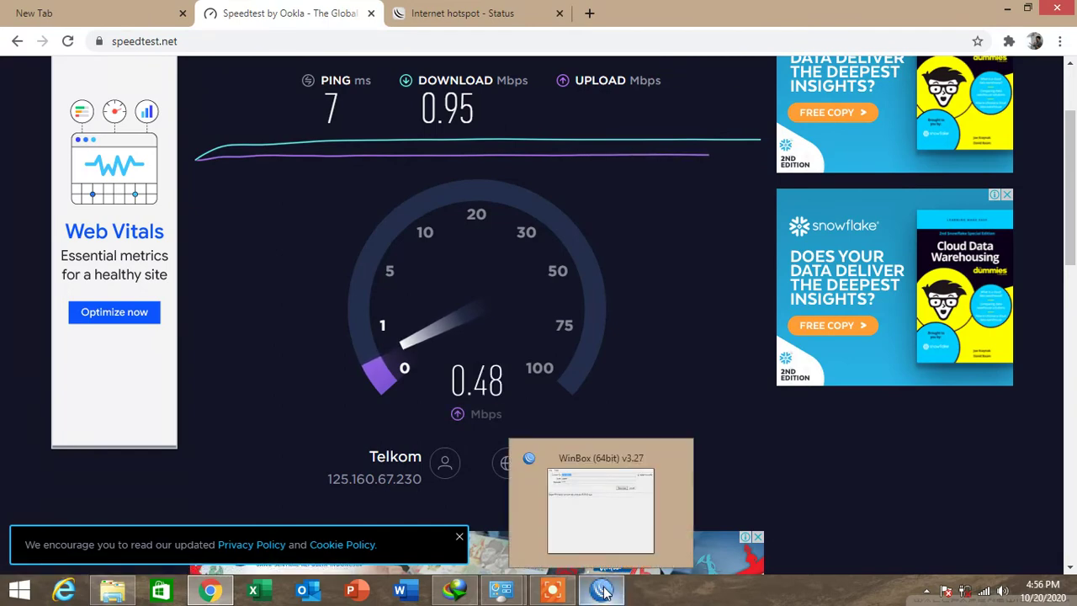
pyautogui.click(603, 591)
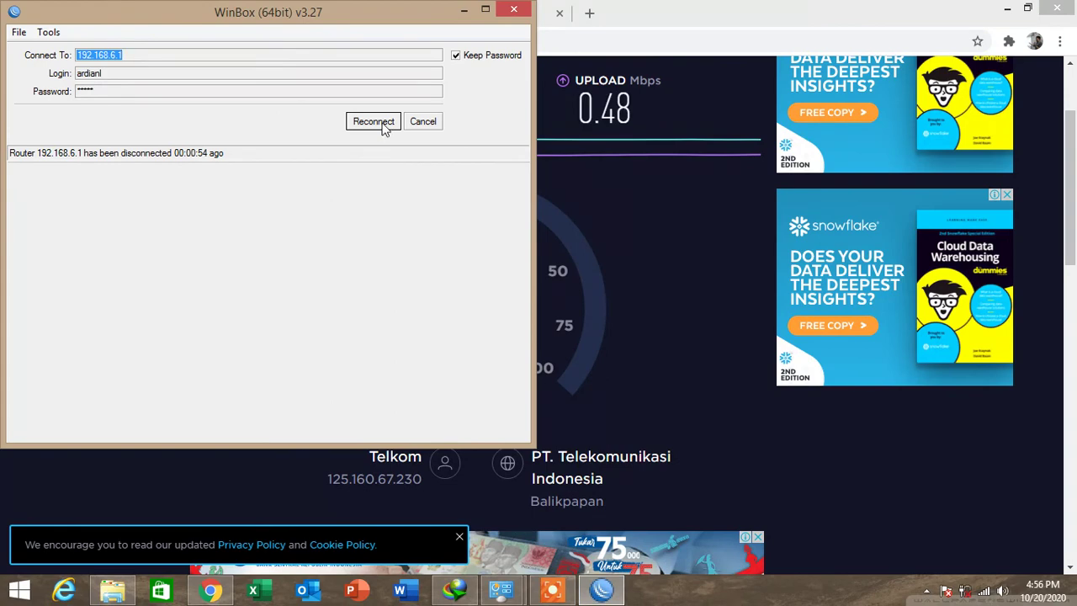
pyautogui.click(382, 126)
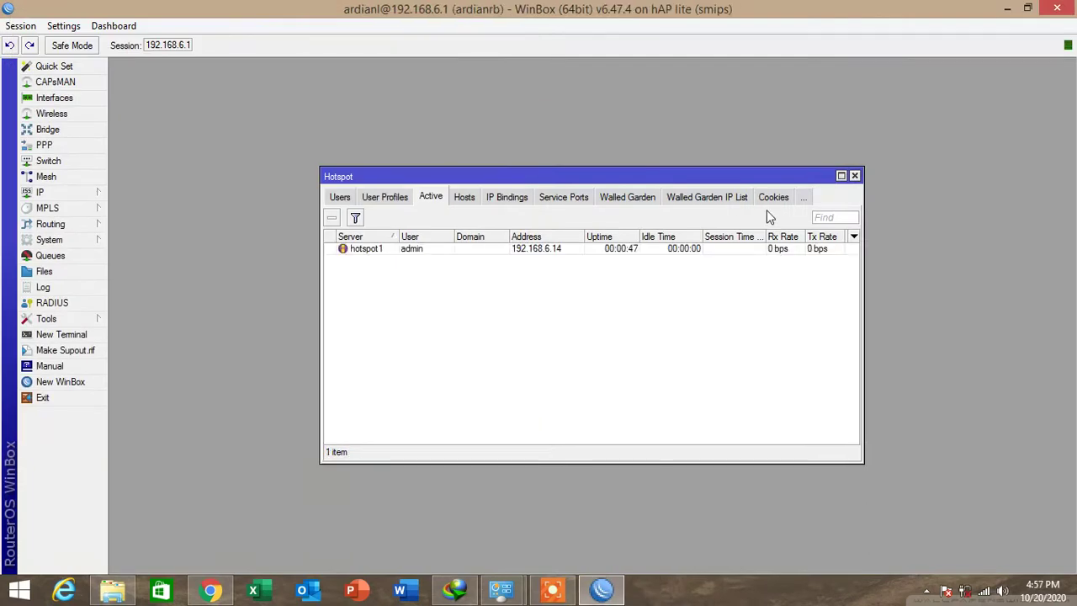
# Look through the Users, Server Profiles and Servers tabs, ending on User Profiles with default at 512k/1M.
pyautogui.click(340, 197)
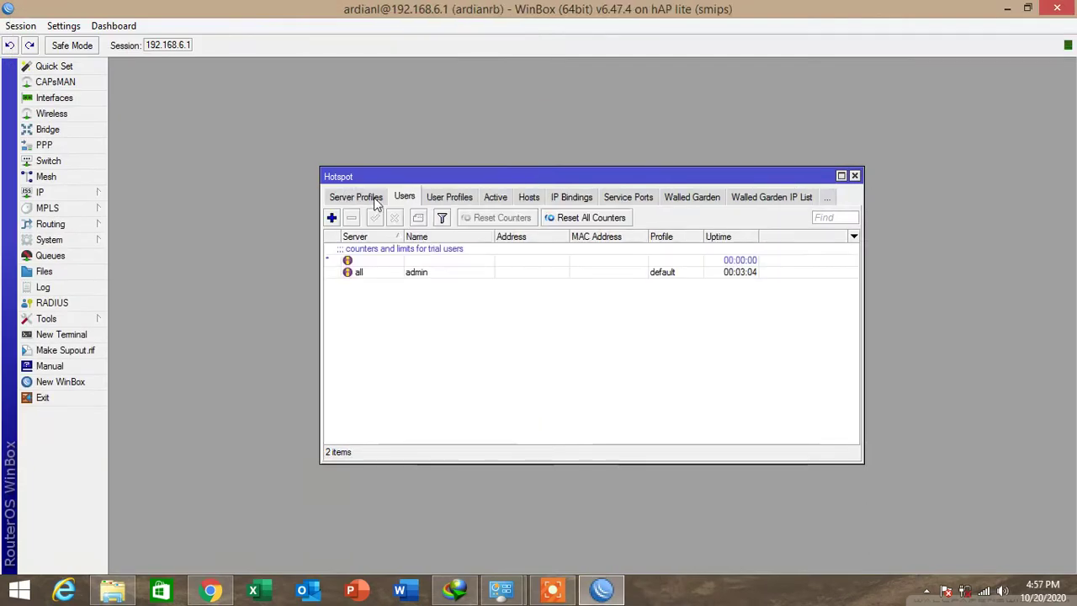
pyautogui.click(360, 200)
pyautogui.click(348, 201)
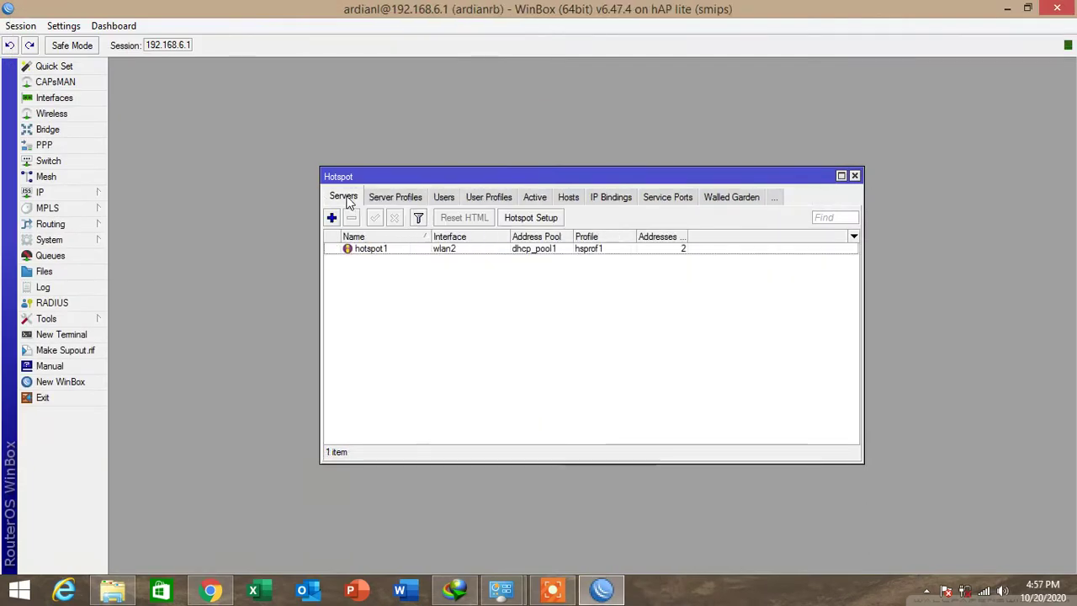
pyautogui.click(386, 200)
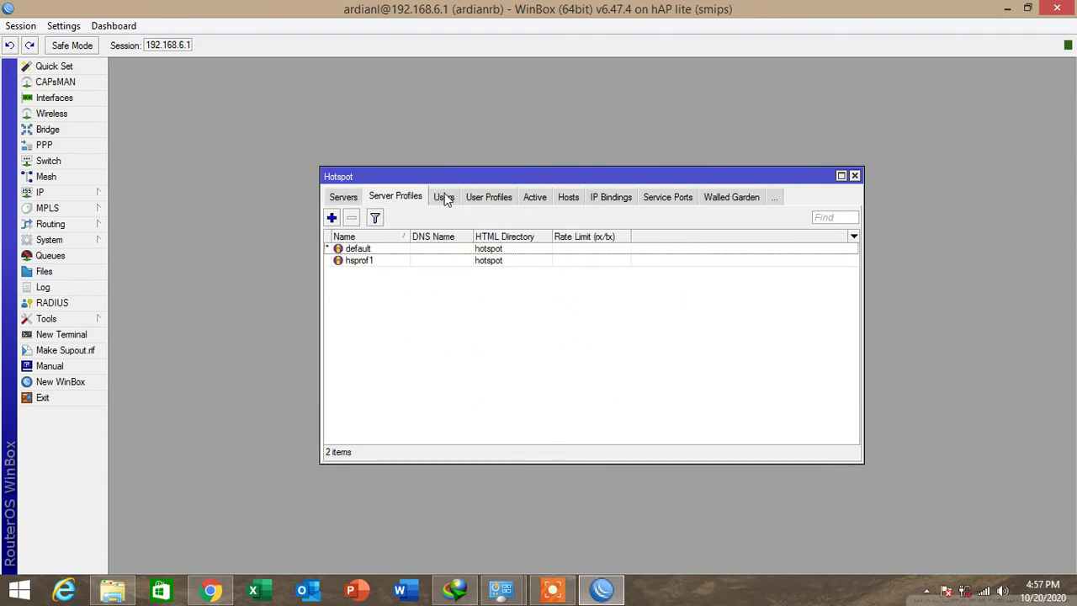
pyautogui.click(488, 198)
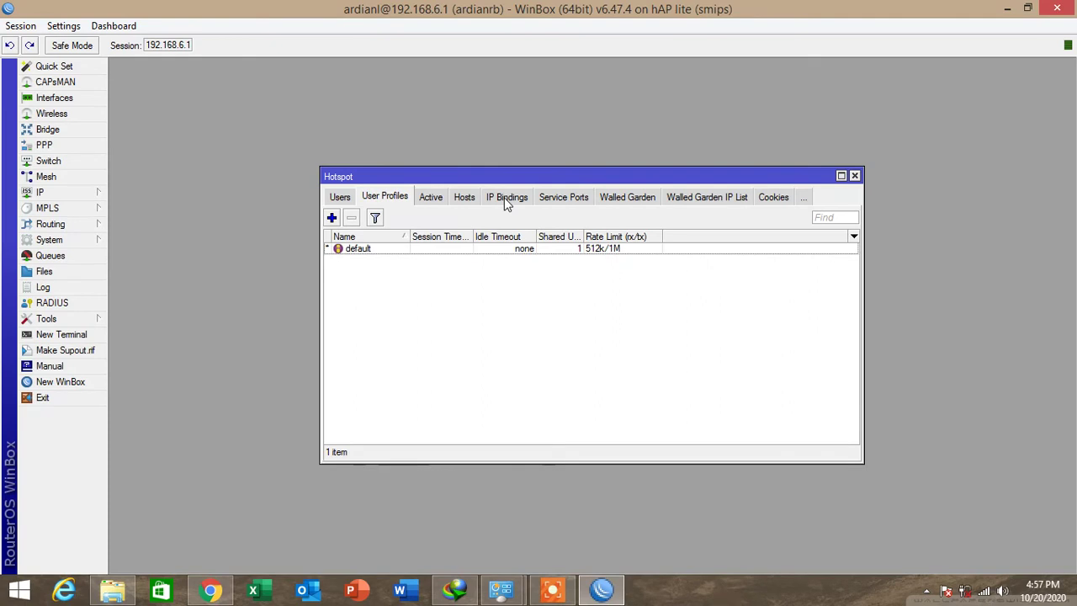
# Add hotspot user profile 'pegawai' with 10 shared users and a 512k/700k rate limit.
pyautogui.click(332, 218)
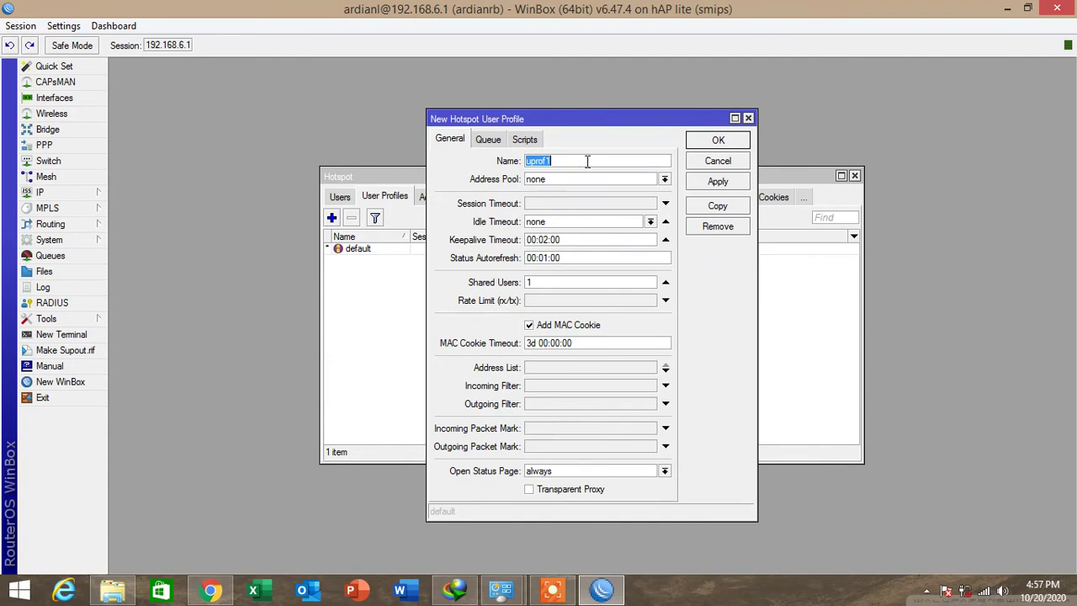
pyautogui.write('pegawai')
pyautogui.moveTo(582, 282); pyautogui.dragTo(508, 279)
pyautogui.click(544, 284)
pyautogui.click(541, 301)
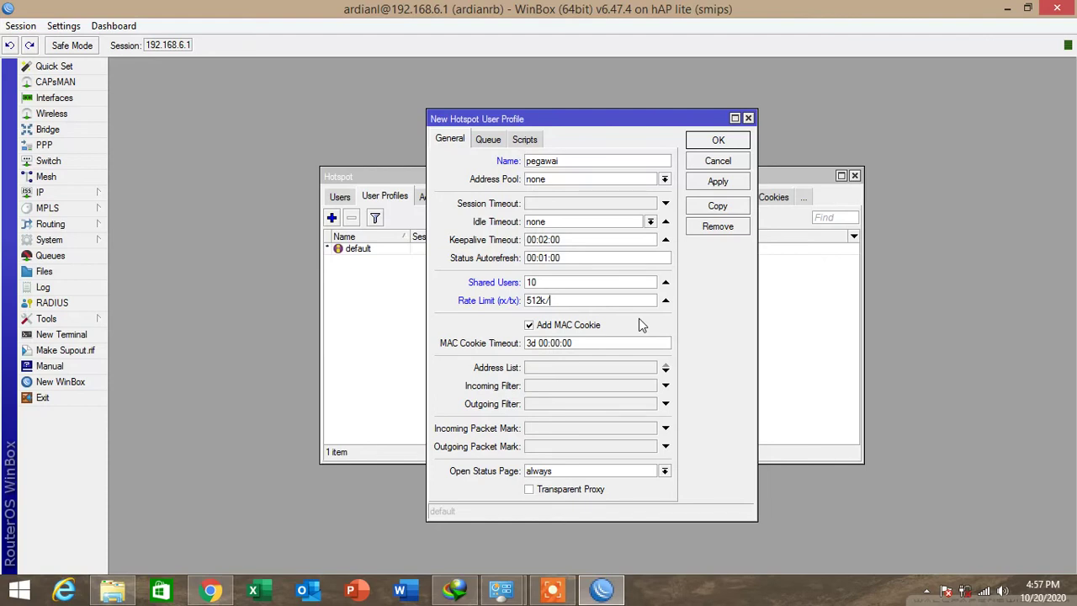
pyautogui.write('700k')
pyautogui.click(718, 183)
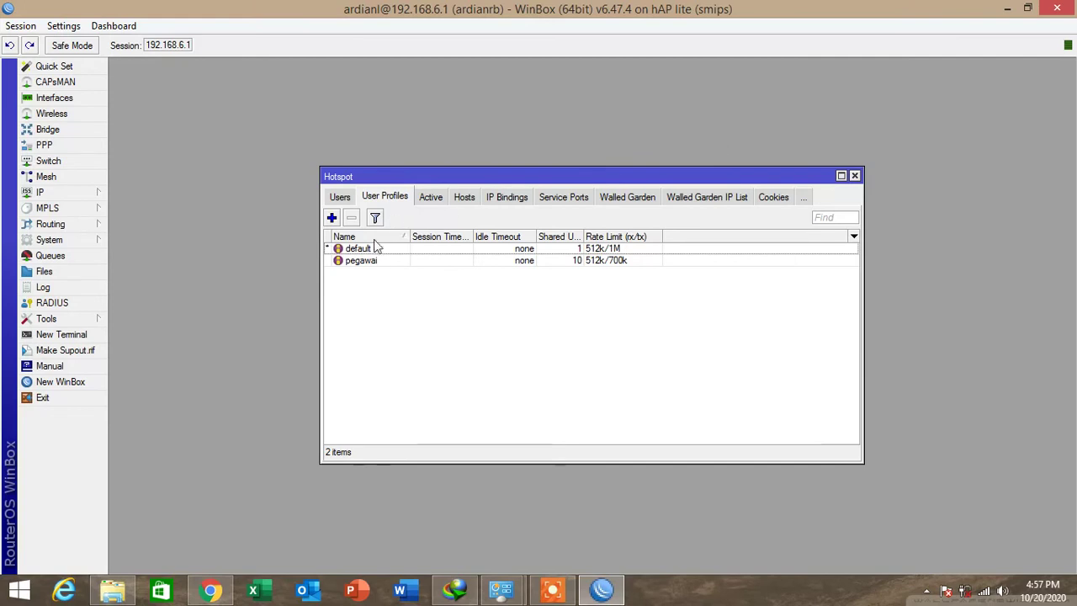
# Add a new hotspot user named 'ardian' on server hotspot1.
pyautogui.click(340, 196)
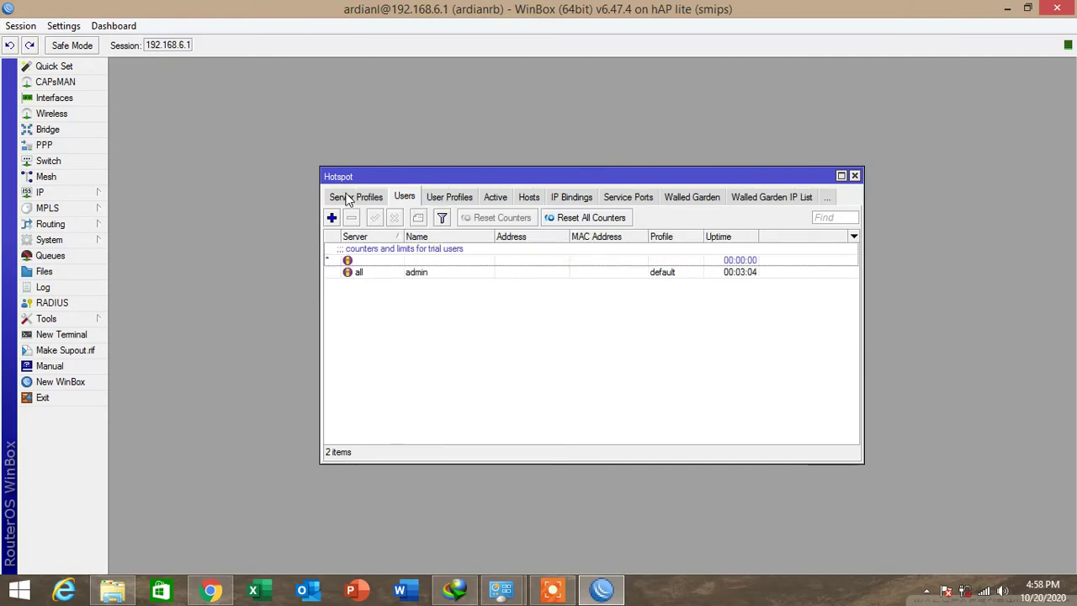
pyautogui.click(332, 218)
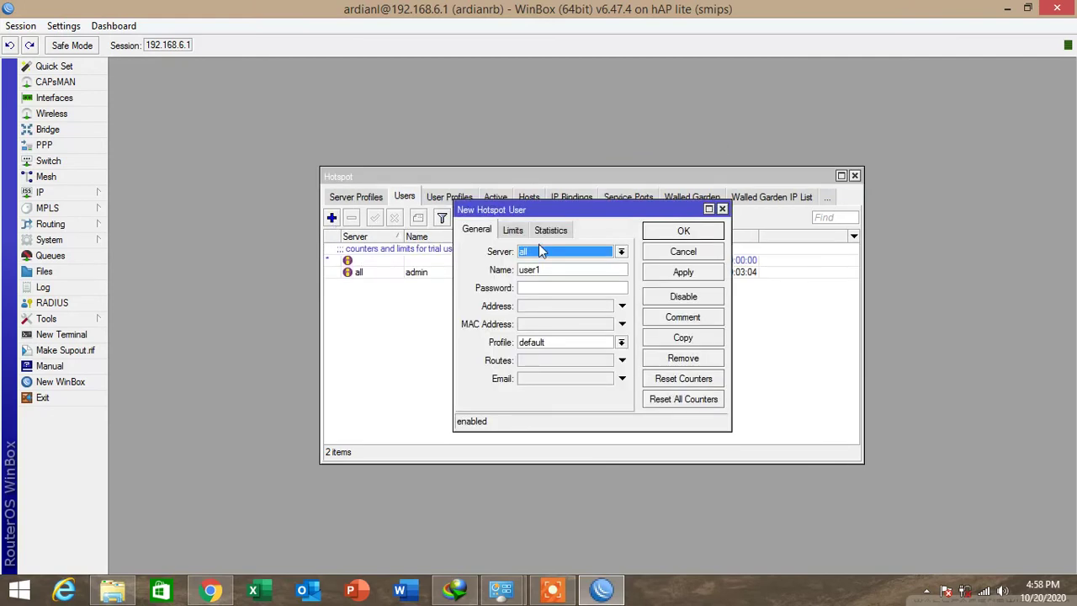
pyautogui.click(542, 252)
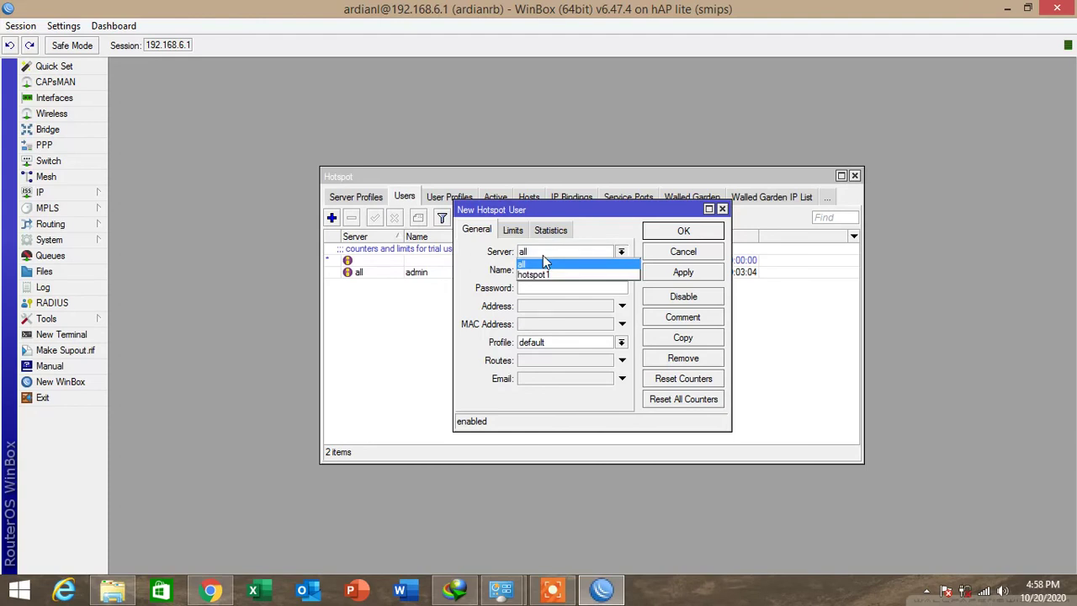
pyautogui.click(548, 275)
pyautogui.press('Tab')
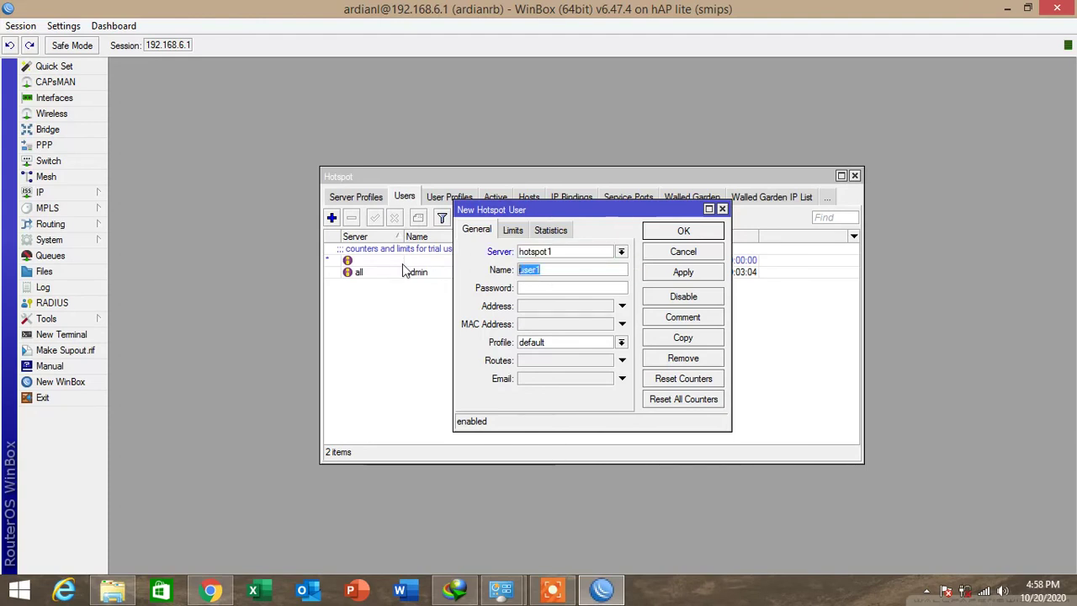
pyautogui.write('ardian')
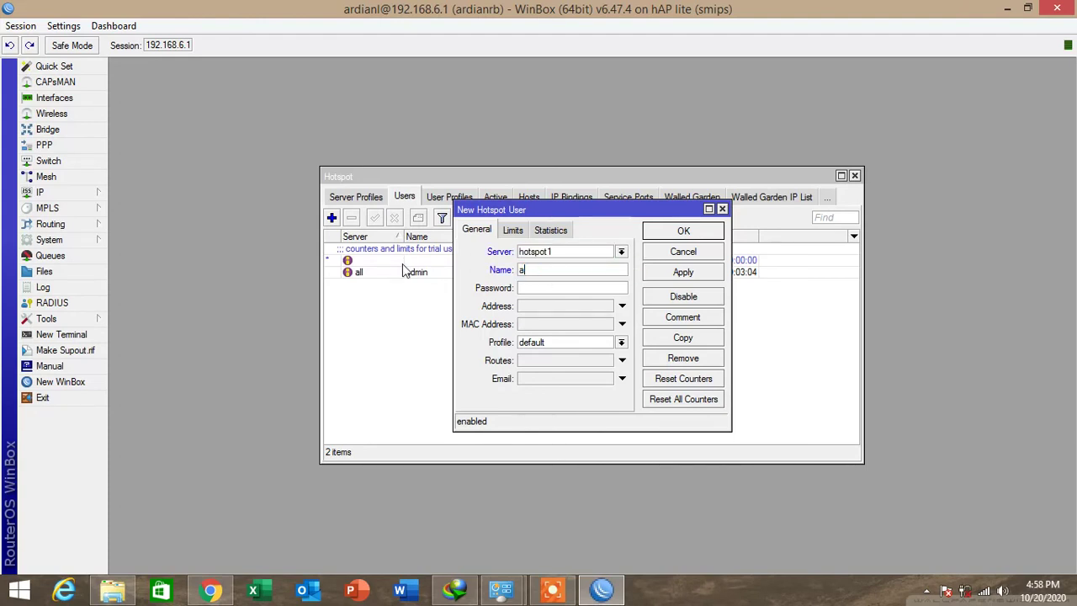
# Give the user a password and the pegawai profile, save it, and return to User Profiles.
pyautogui.press('Tab')
pyautogui.write('12345')
pyautogui.click(552, 342)
pyautogui.click(548, 367)
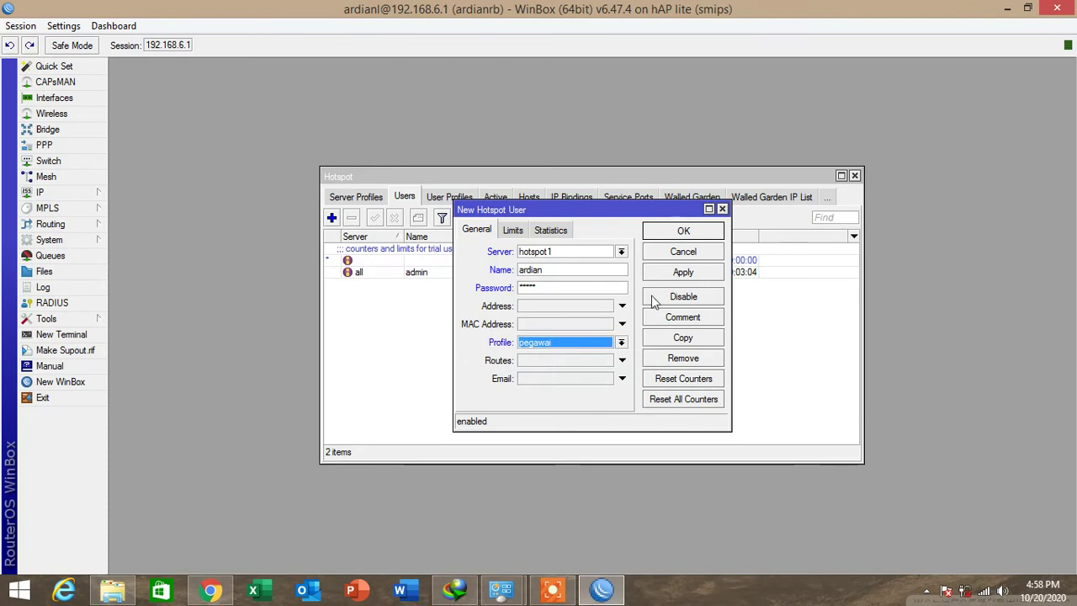
pyautogui.click(681, 275)
pyautogui.click(682, 232)
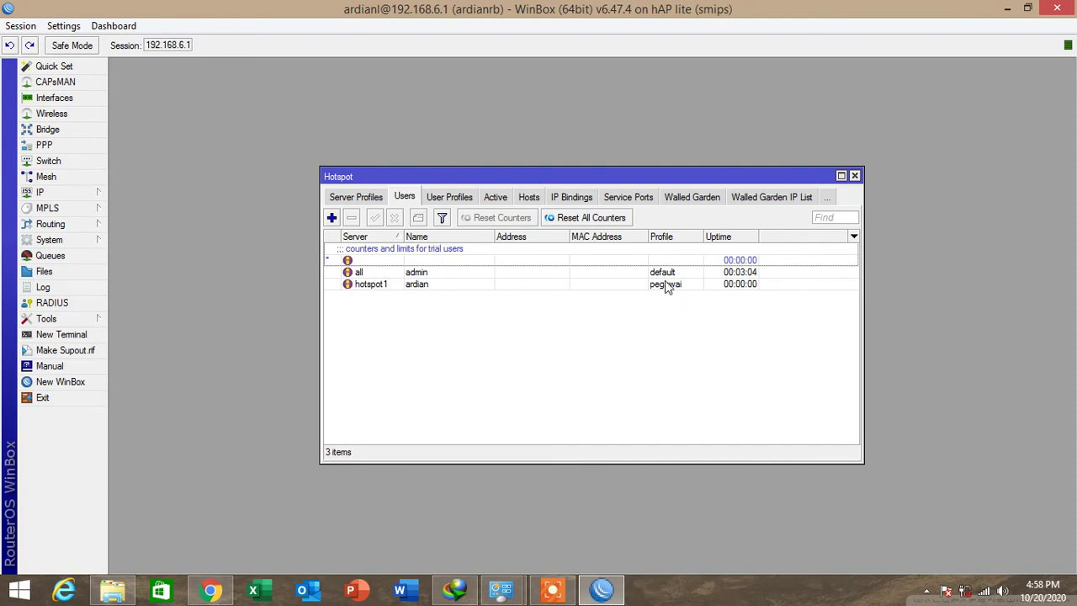
pyautogui.click(462, 204)
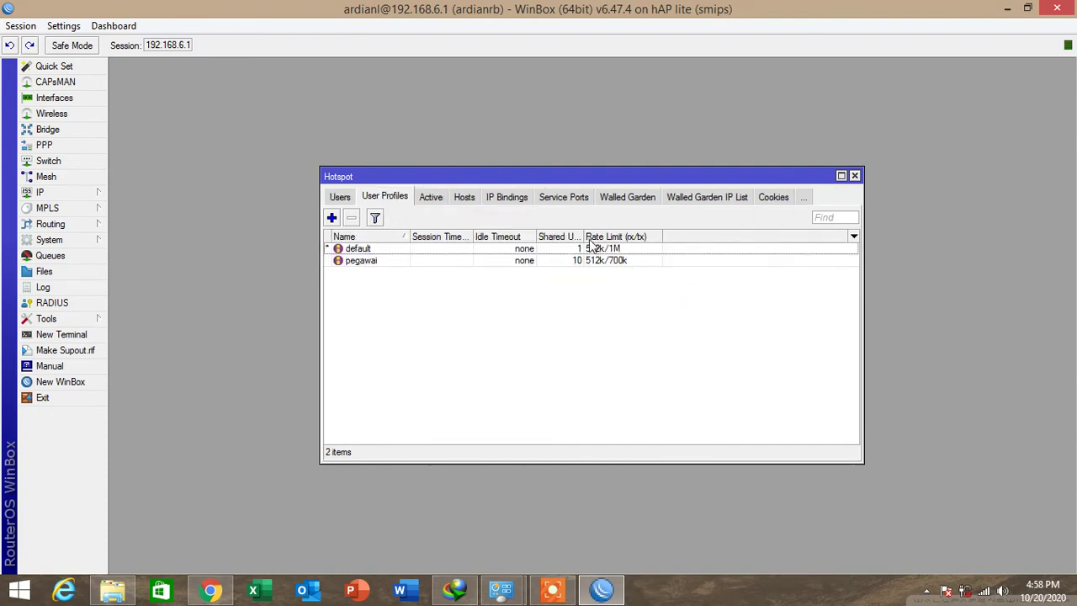
# Log the admin out on the hotspot status page and close that tab.
pyautogui.click(616, 264)
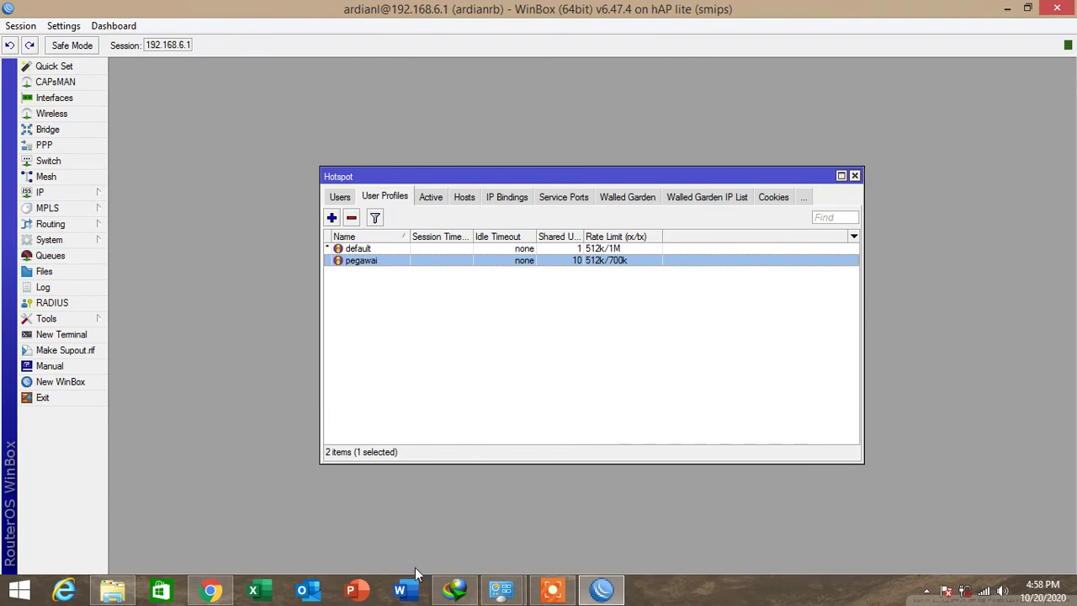
pyautogui.click(214, 590)
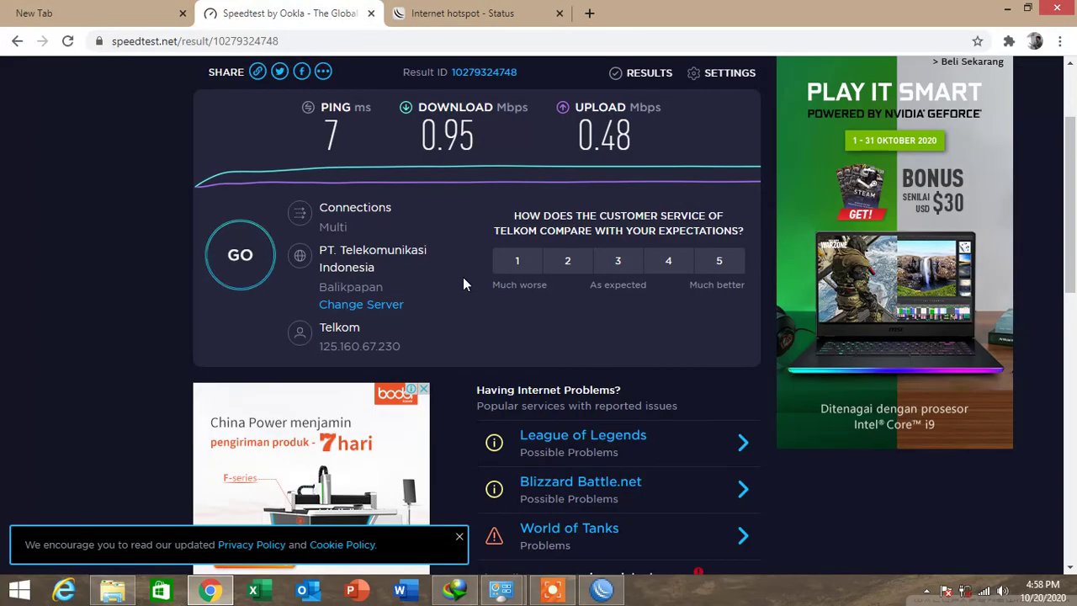
pyautogui.click(454, 13)
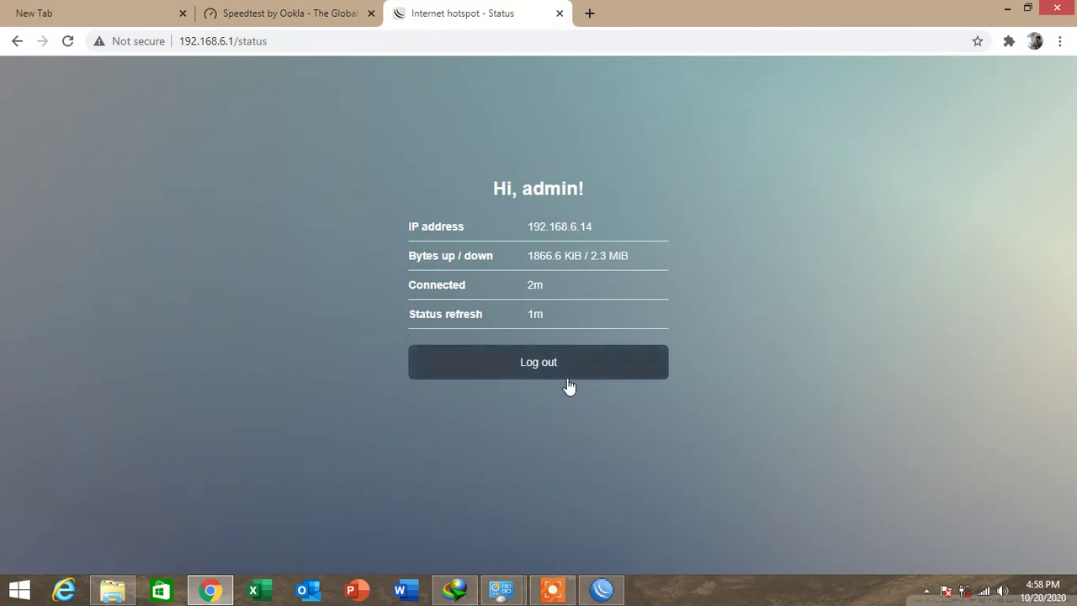
pyautogui.click(551, 357)
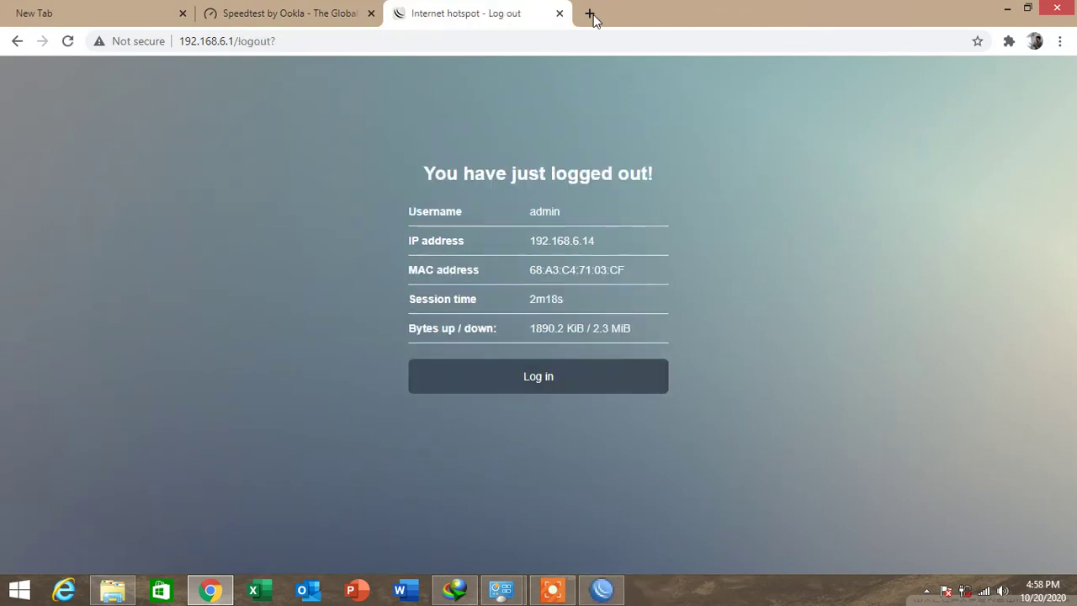
pyautogui.click(558, 14)
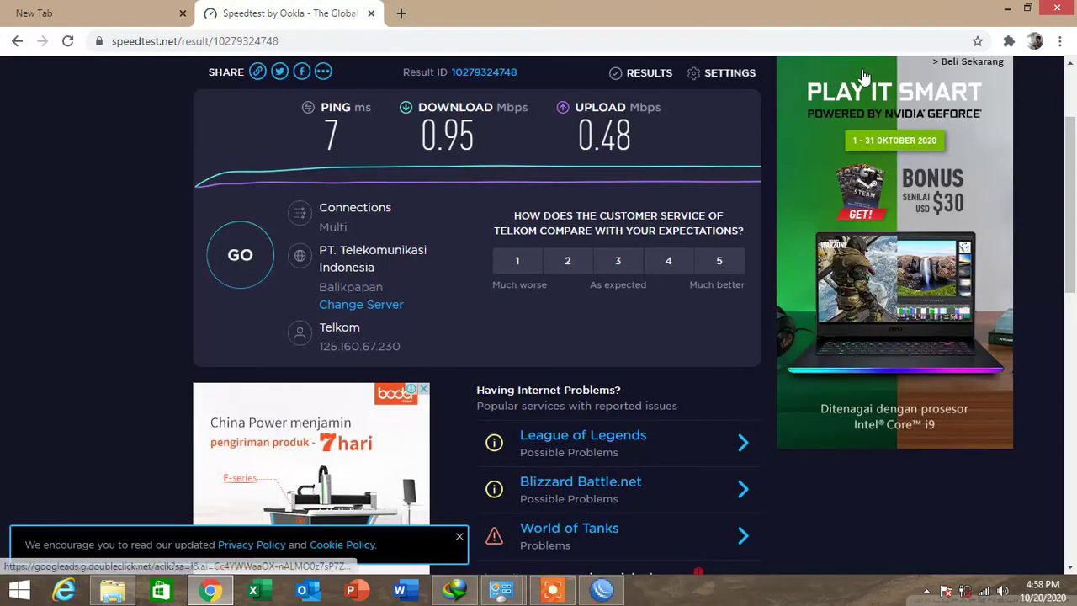
# Load the hotspot login page at 192.168.6.1 in a new incognito window.
pyautogui.click(1060, 41)
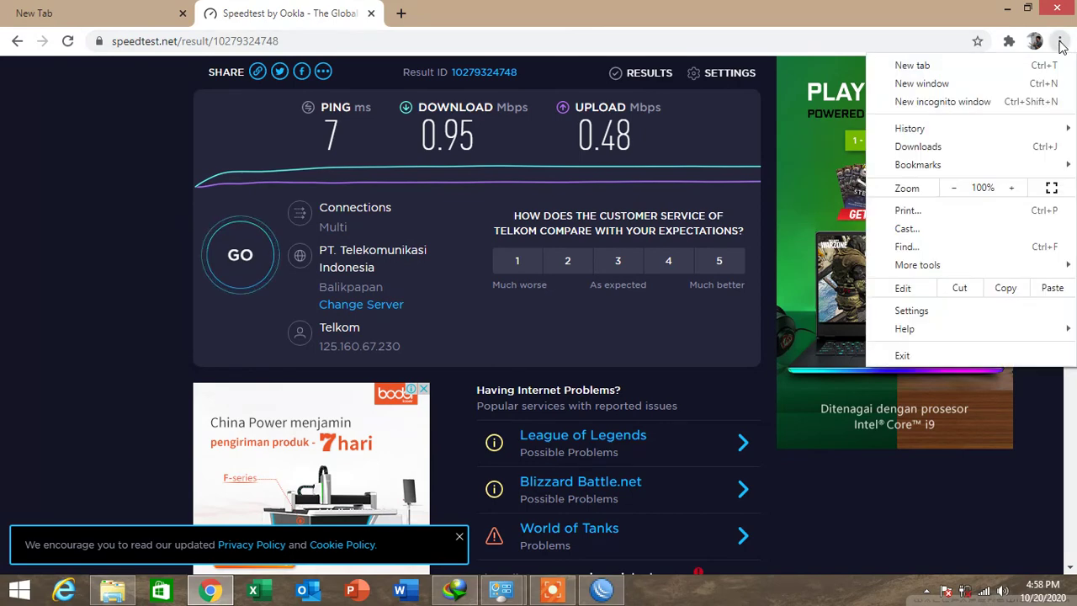
pyautogui.click(946, 101)
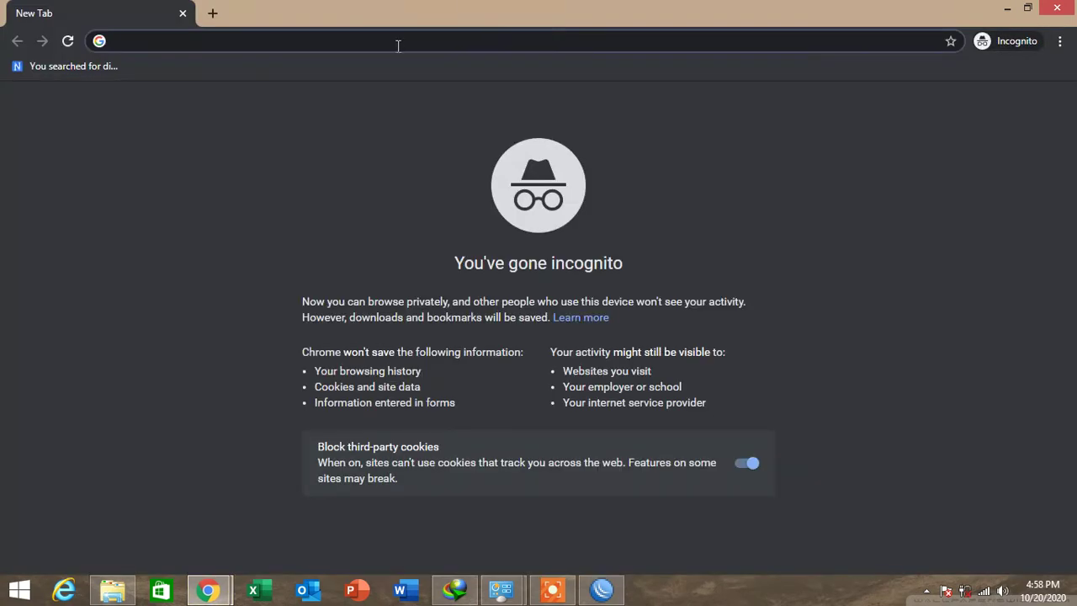
pyautogui.write('192')
pyautogui.press('Right')
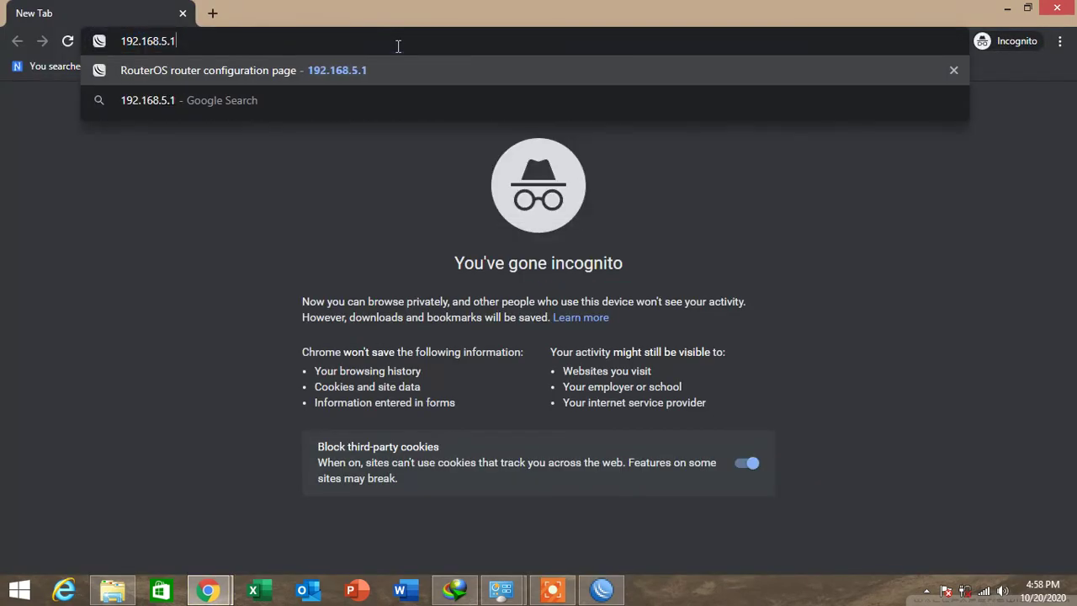
pyautogui.press('BackSpace')
pyautogui.write('6')
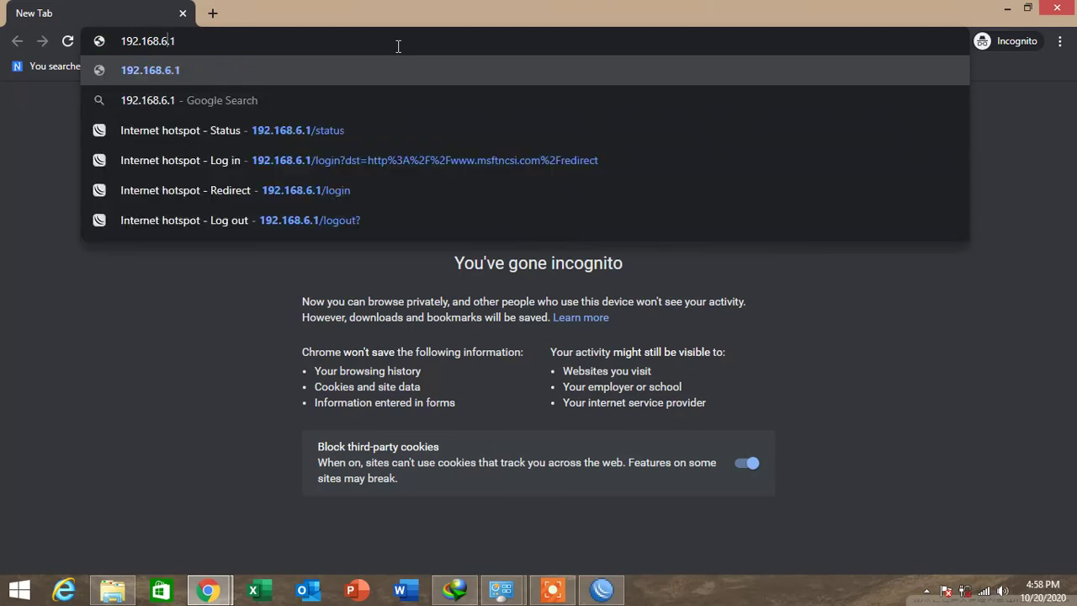
pyautogui.press('Return')
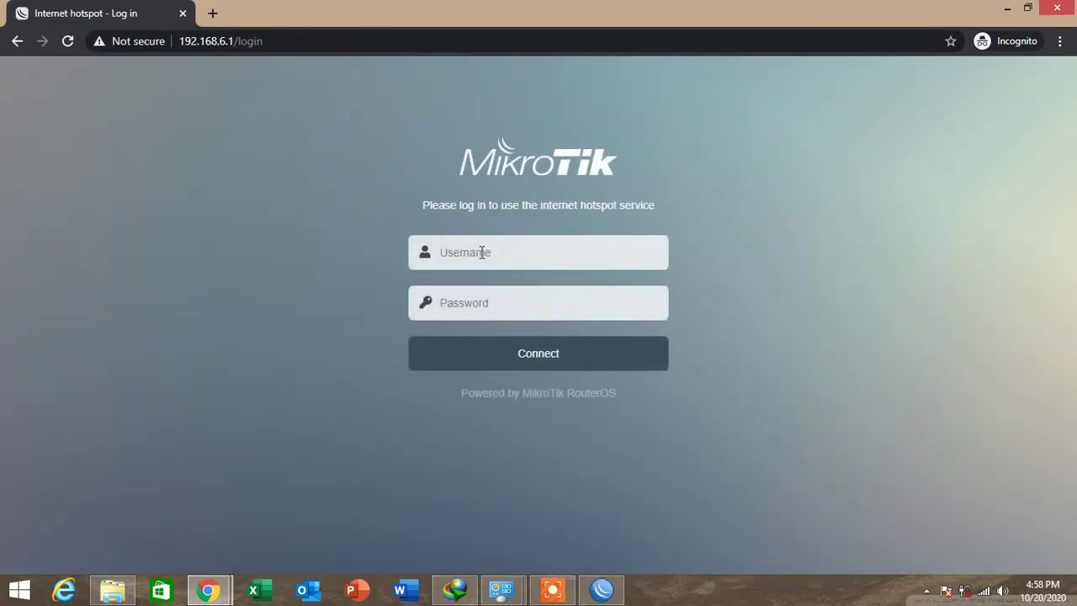
# Log in to the hotspot as ardian, then go back to the Speedtest window.
pyautogui.click(481, 253)
pyautogui.write('ardian')
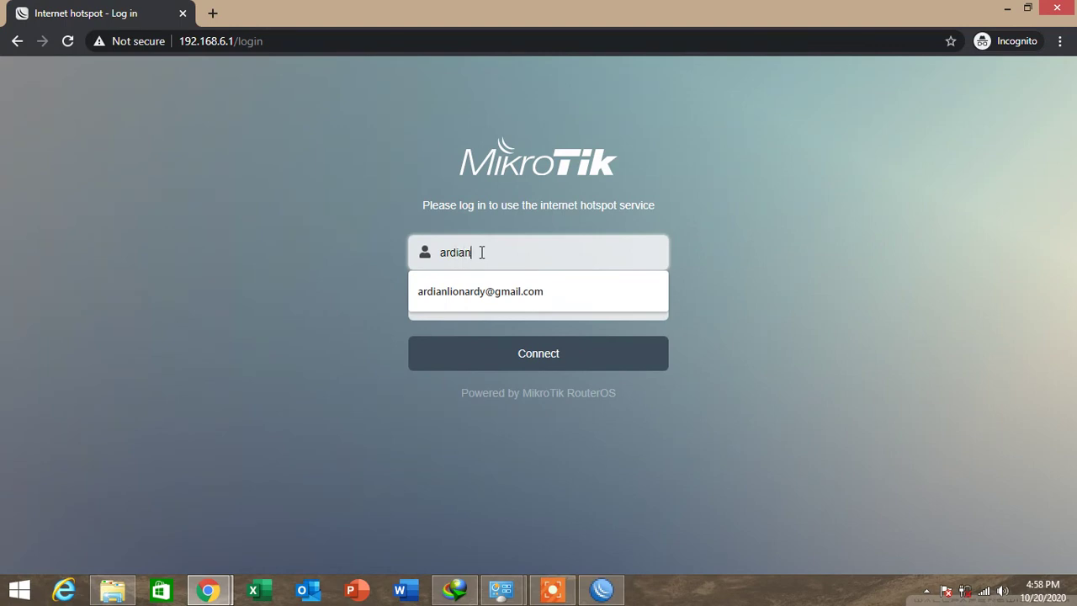
pyautogui.press('Tab')
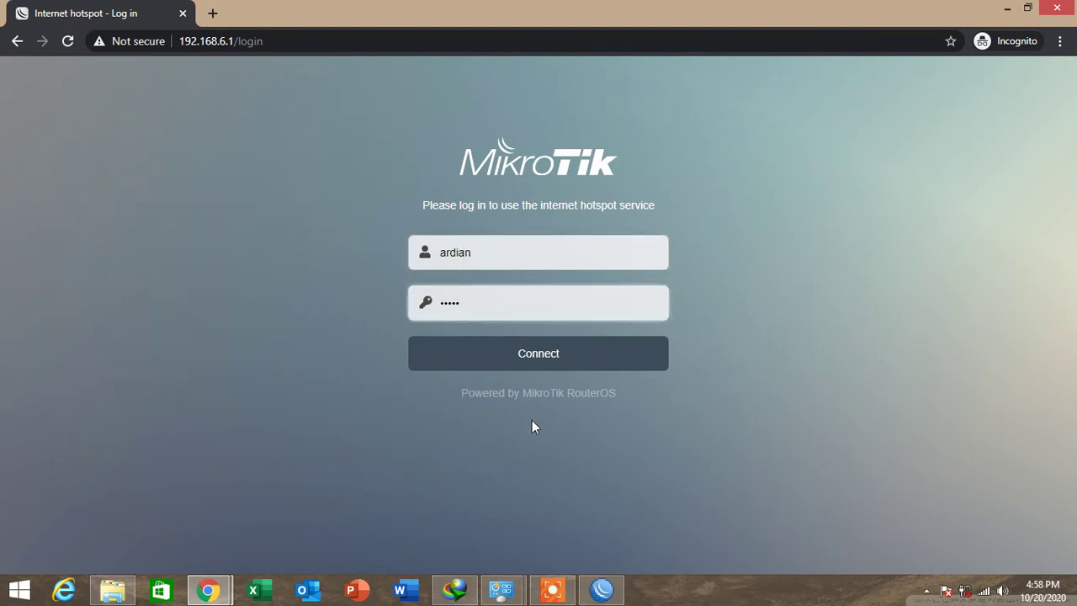
pyautogui.click(518, 355)
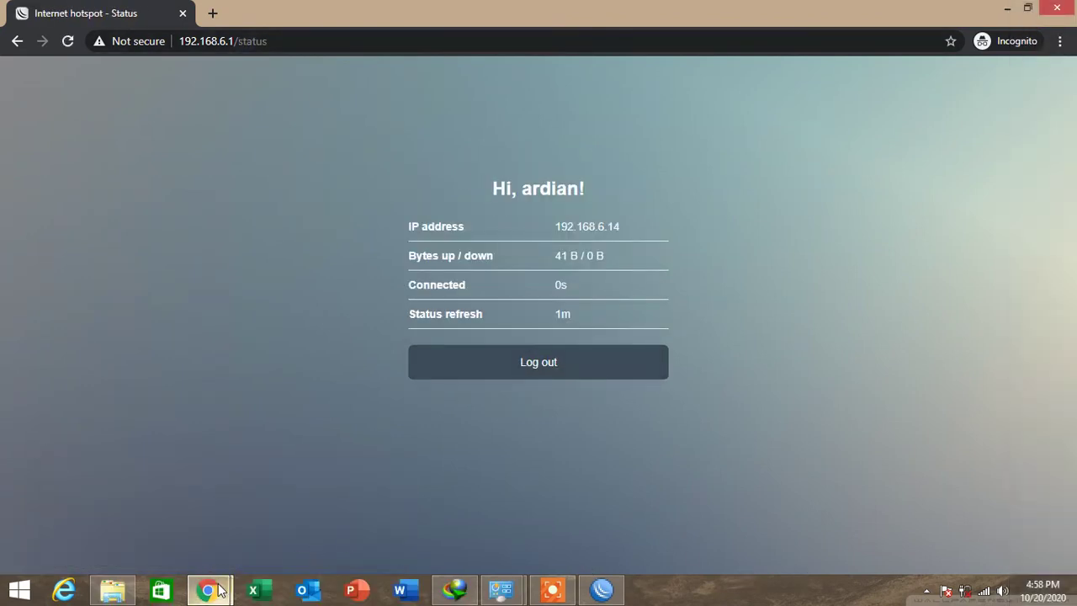
pyautogui.moveTo(208, 588)
pyautogui.click(126, 497)
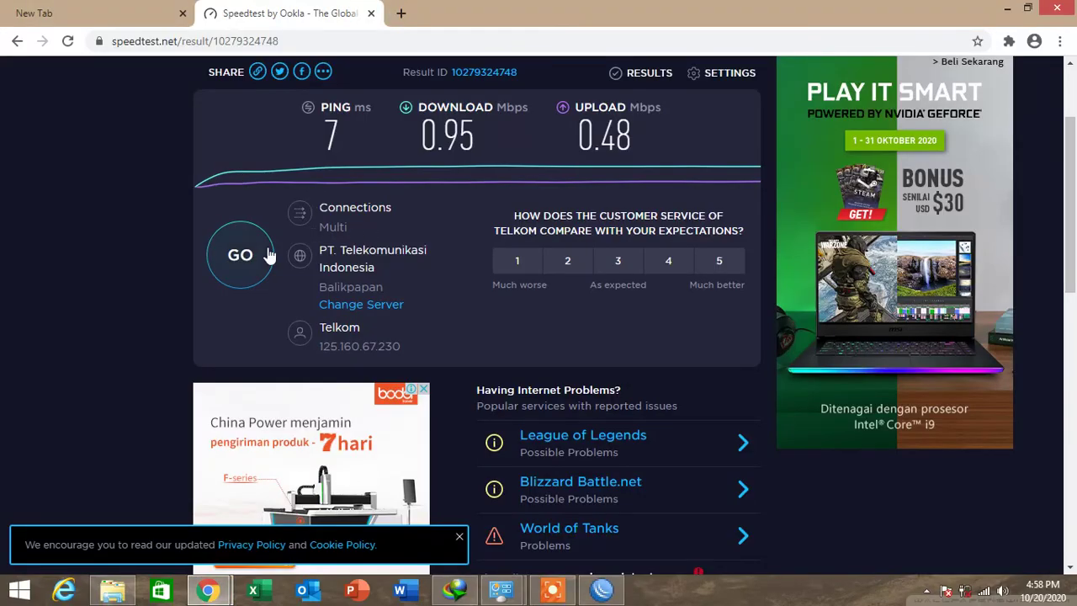
# Reconnect WinBox to the router, then start a new speed test in the Speedtest window.
pyautogui.click(604, 590)
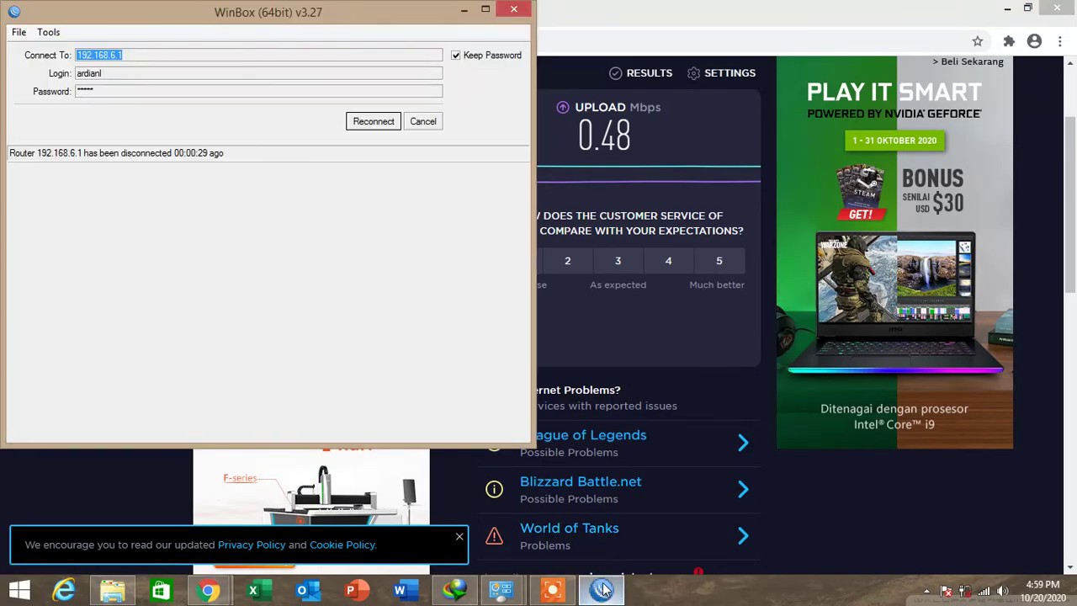
pyautogui.click(373, 121)
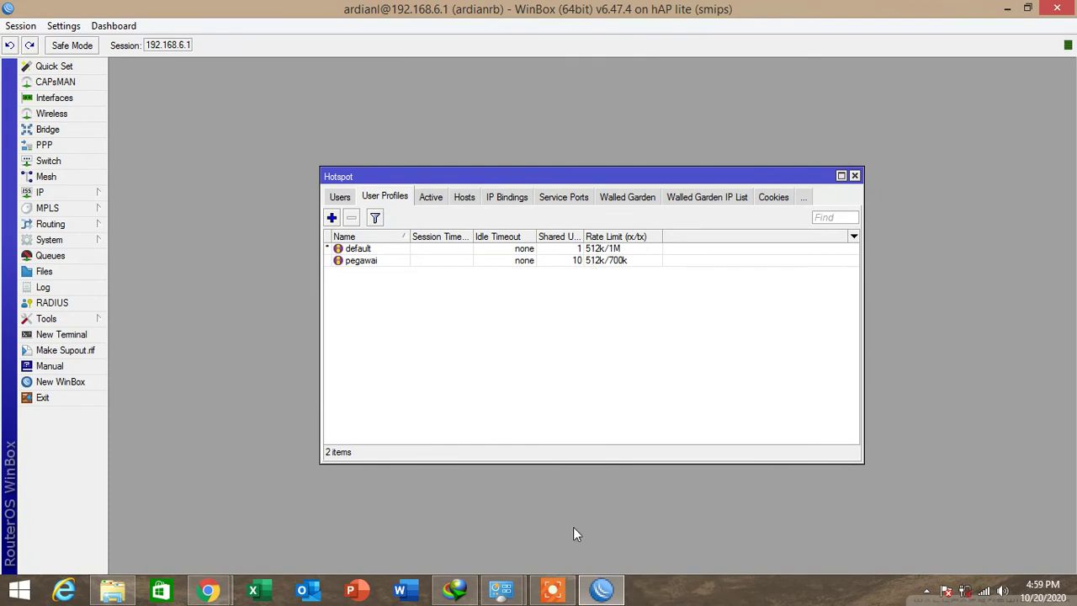
pyautogui.click(210, 589)
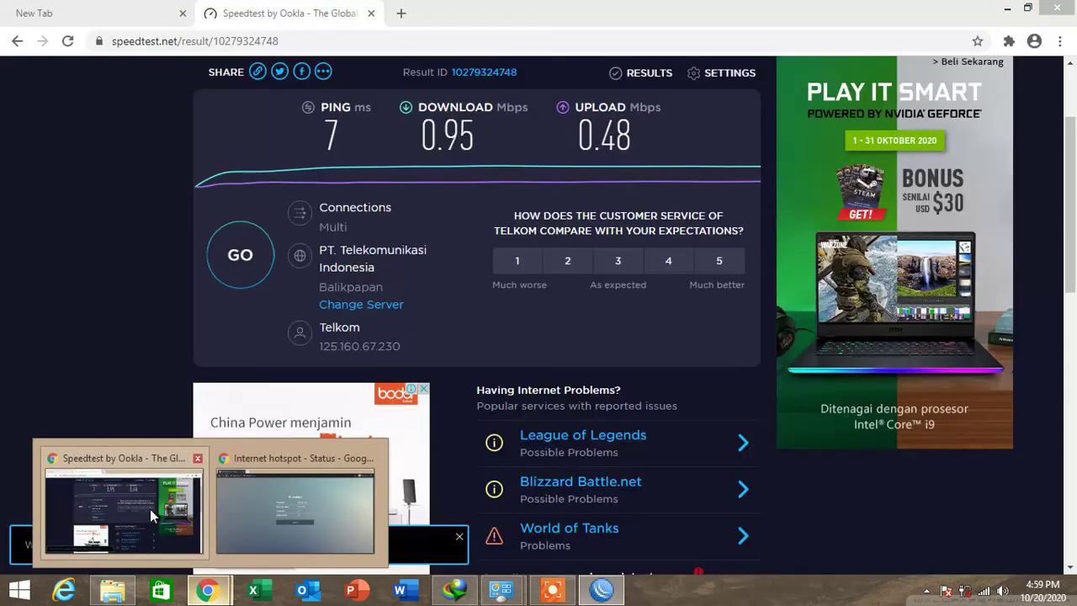
pyautogui.click(149, 509)
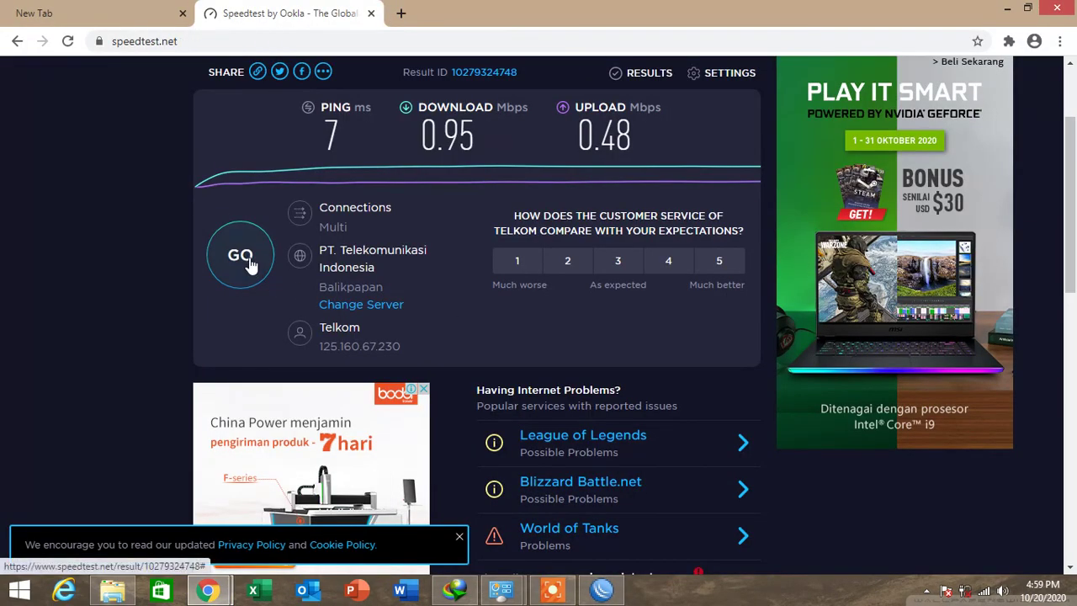
pyautogui.click(244, 257)
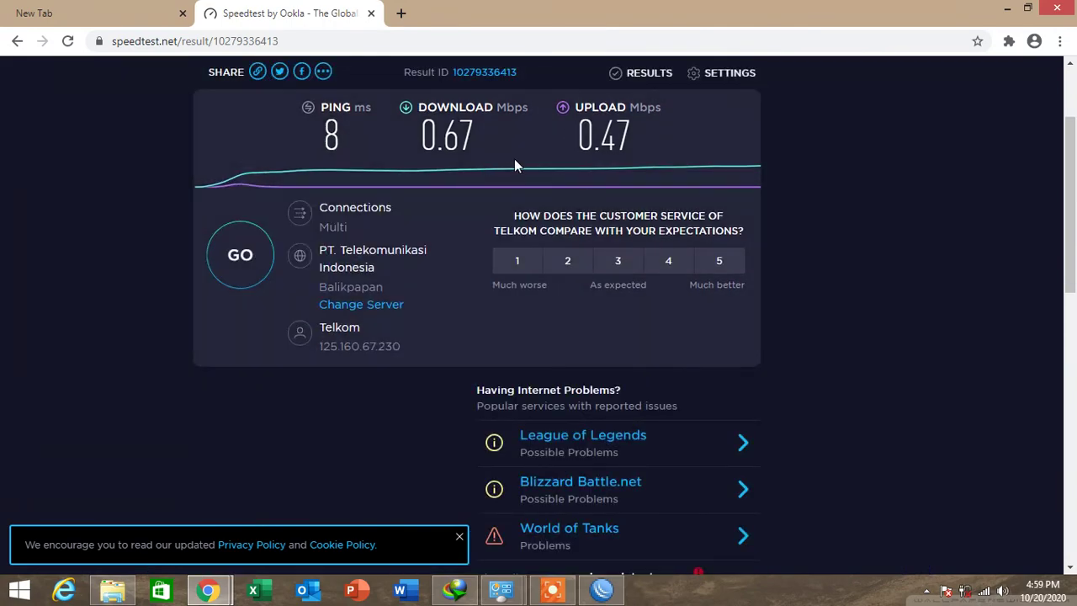
# In WinBox's Hotspot Users list, select ardian on hotspot1 with the pegawai profile.
pyautogui.click(601, 588)
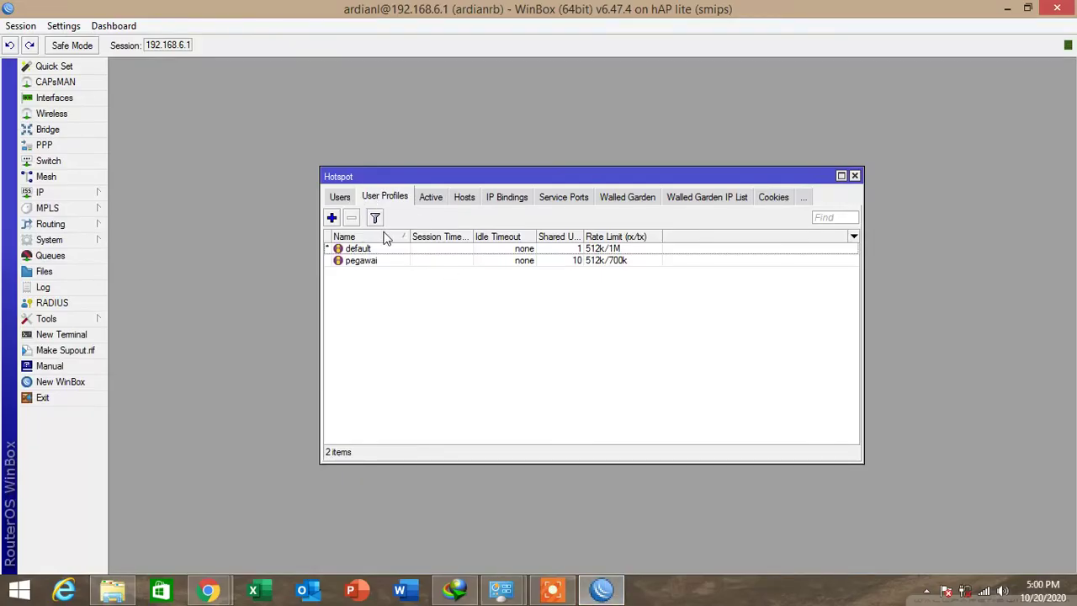
pyautogui.click(376, 261)
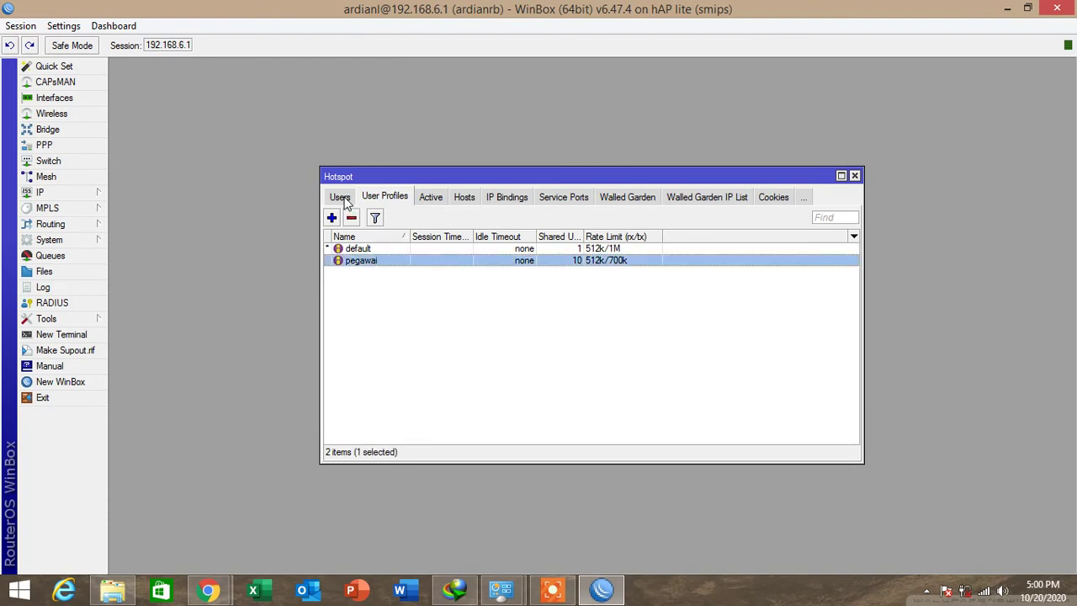
pyautogui.click(342, 198)
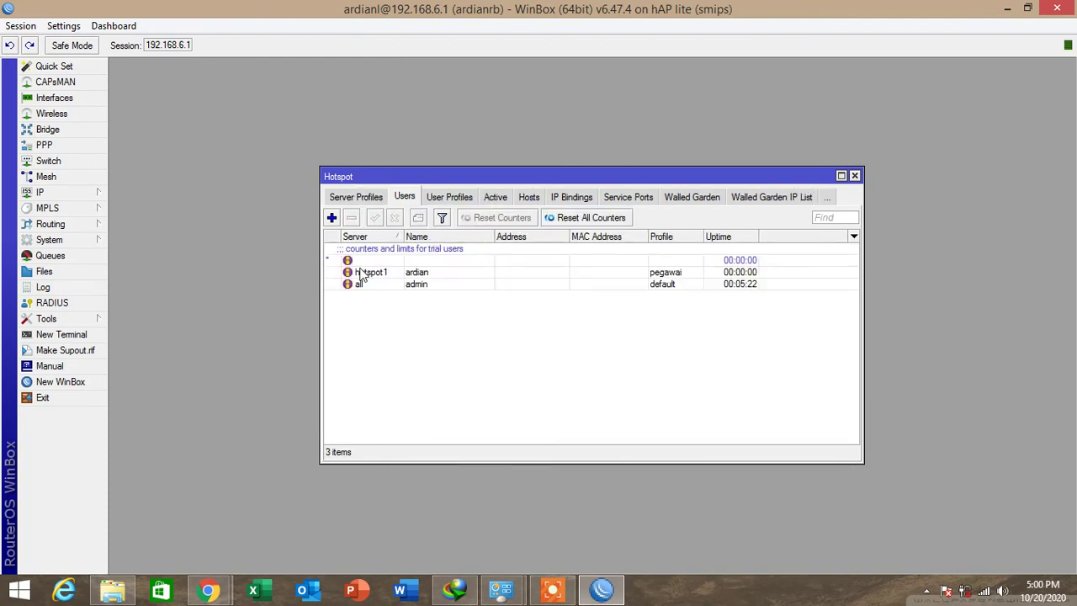
pyautogui.click(417, 276)
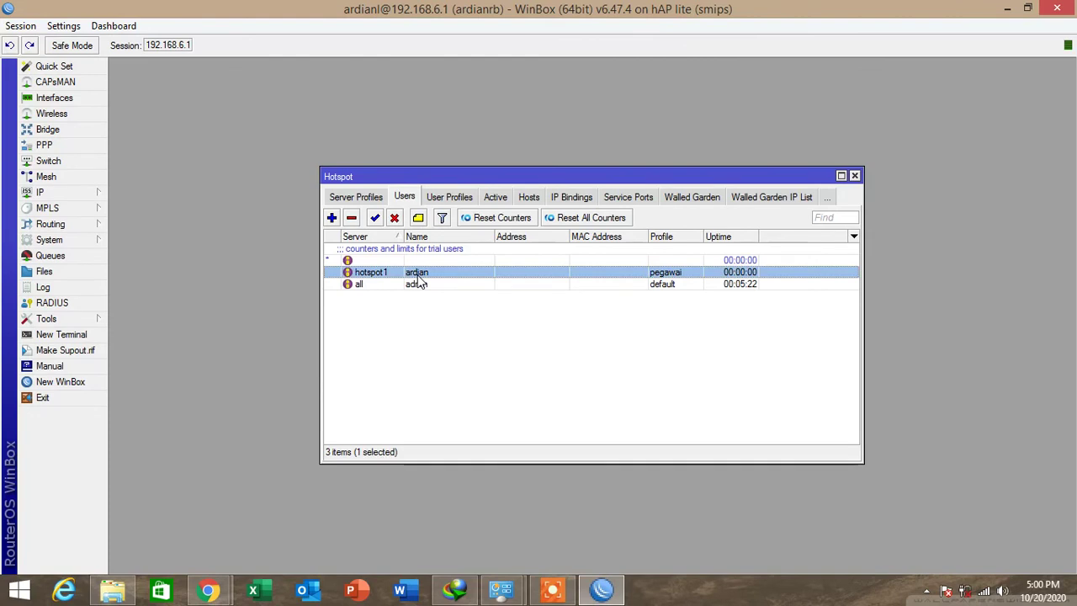